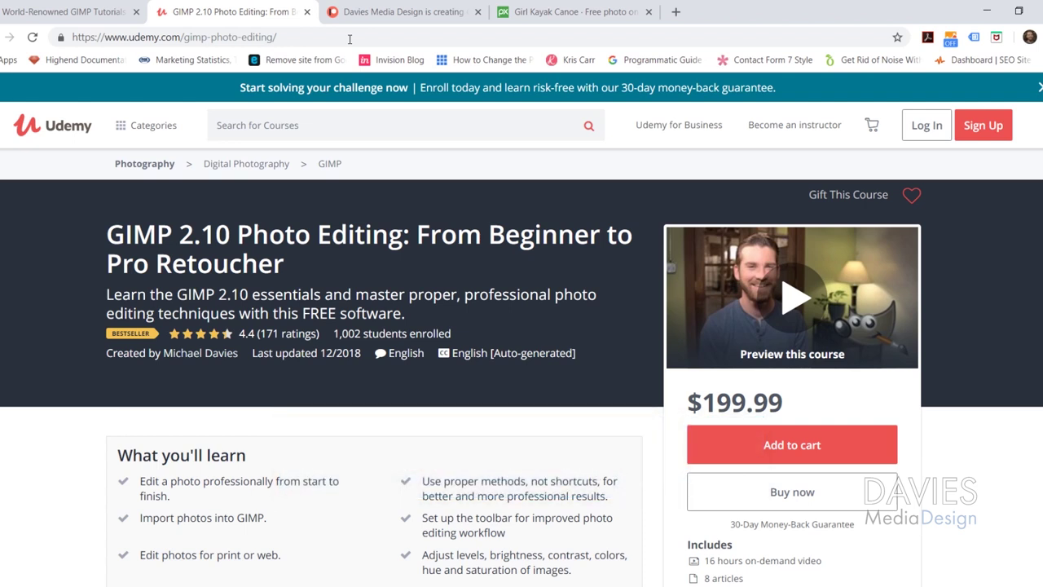
Step: View the Patreon page and the Pixabay page of the girl-in-kayak photo, and switch to GIMP
click(362, 10)
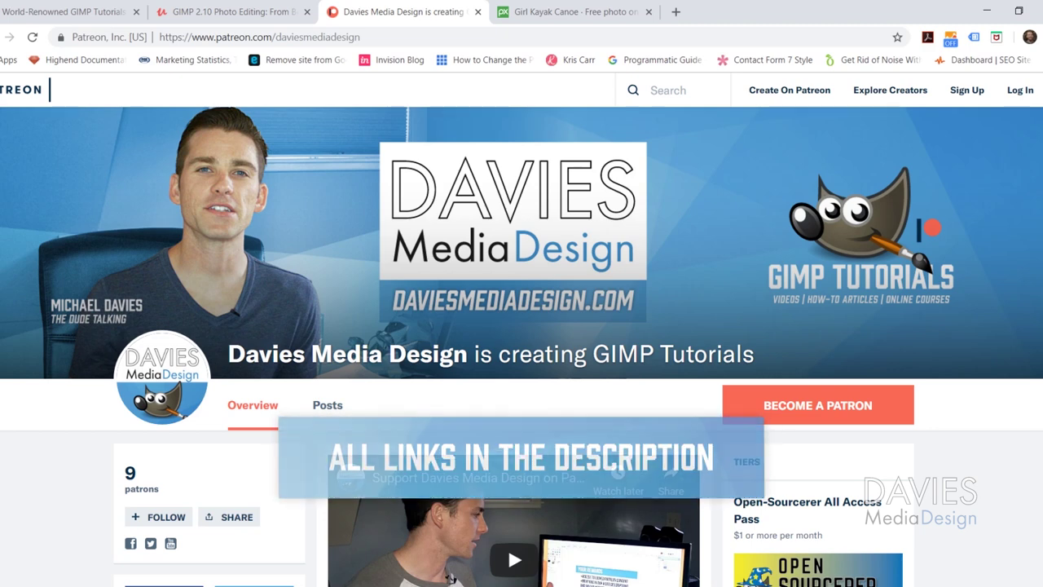
key(ctrl+Tab)
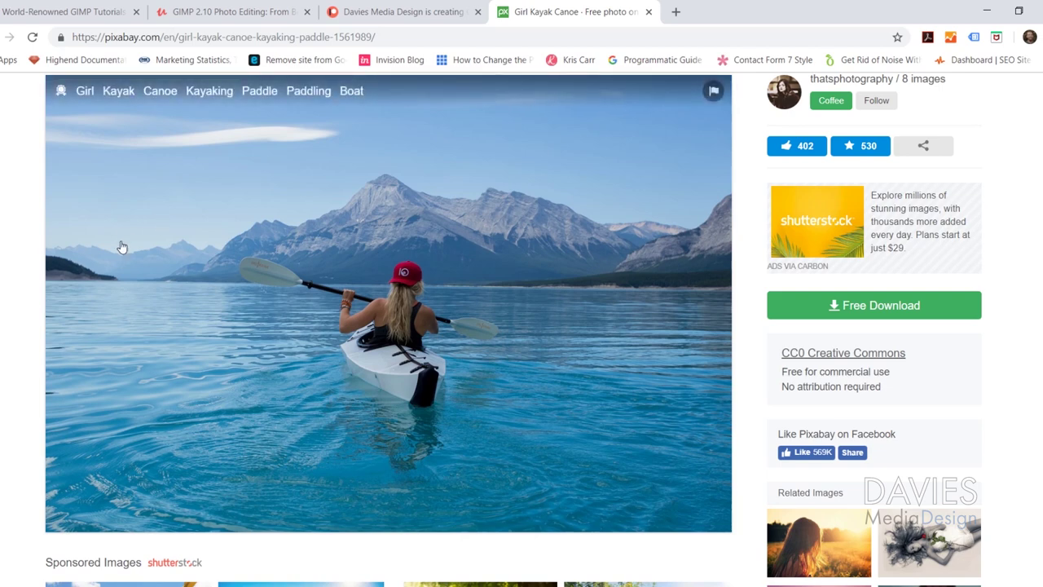
click(987, 10)
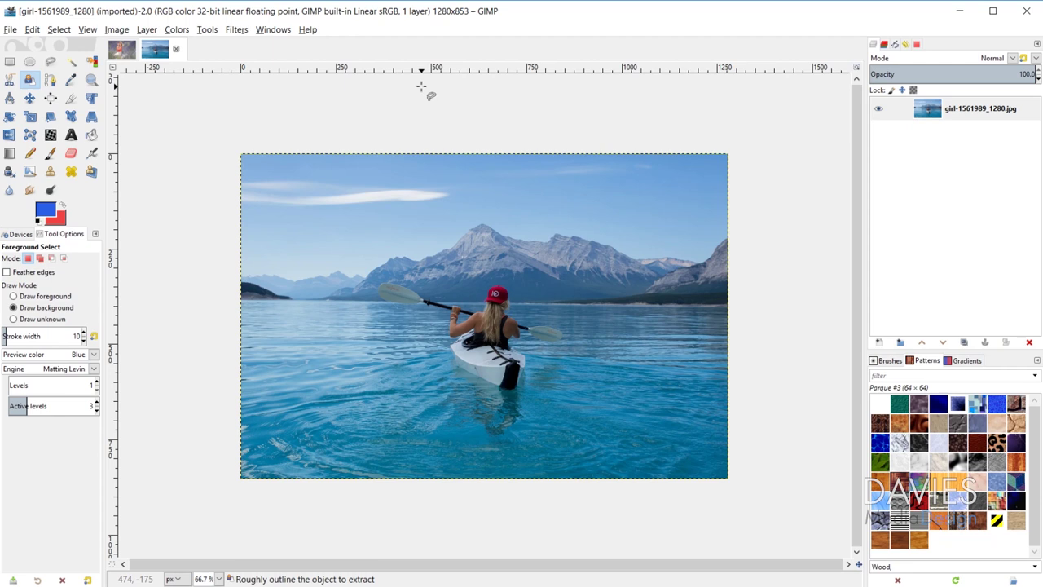
Step: Draw a rectangular selection of about 822 × 550 px around the kayaker, and reset the Rectangle Select options to their defaults
click(9, 62)
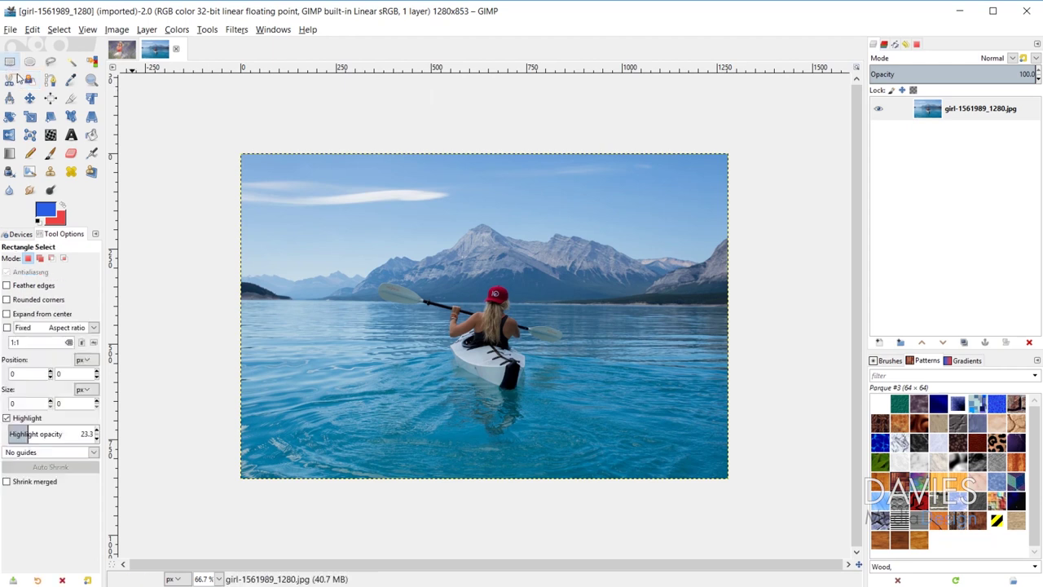
drag(330, 212, 644, 421)
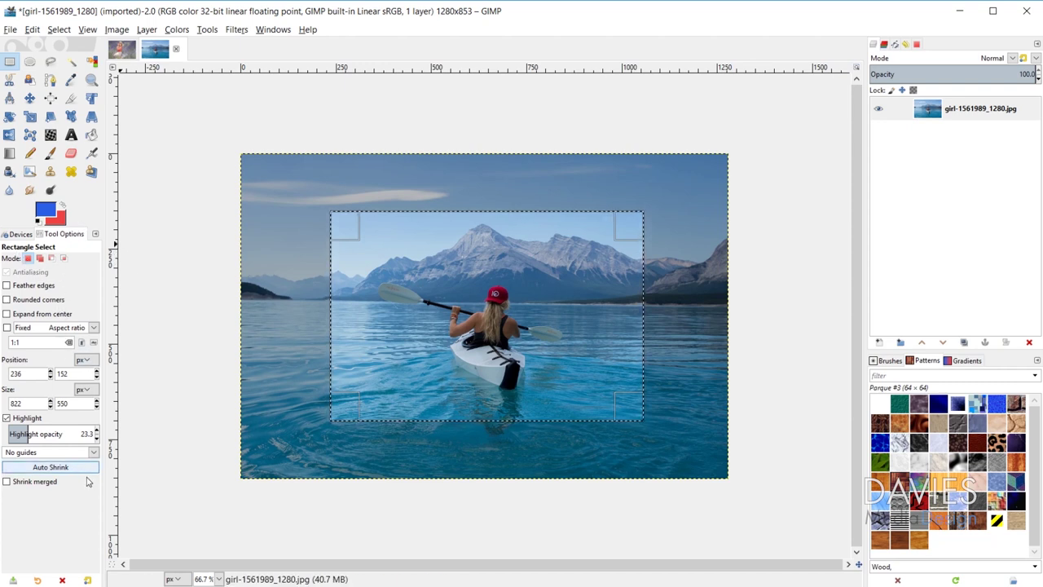
click(88, 580)
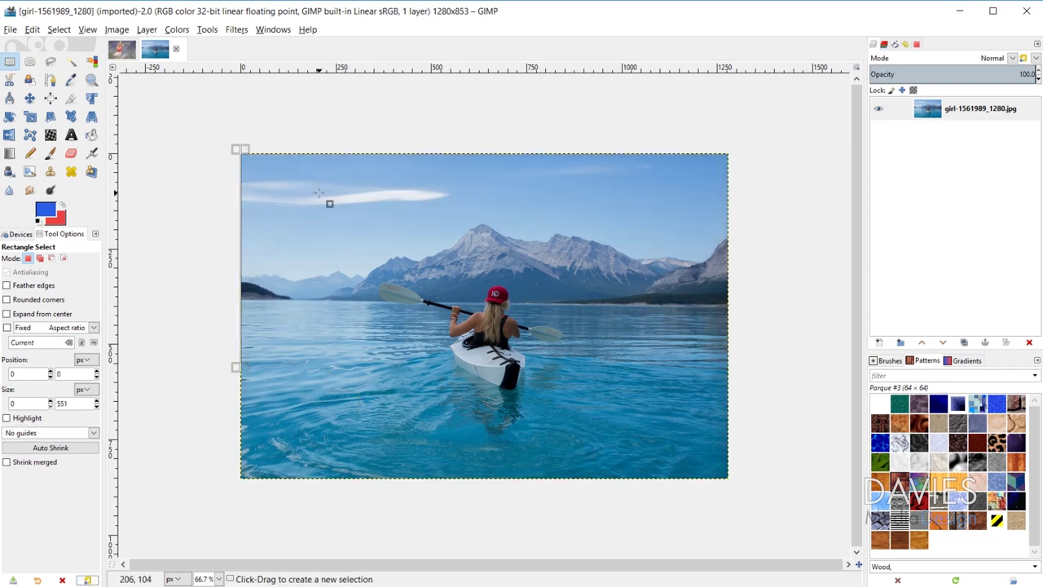
Step: Draw a rectangular selection of about 878 × 568 px around the kayaker and mountains, and turn on Highlight
drag(320, 197, 653, 413)
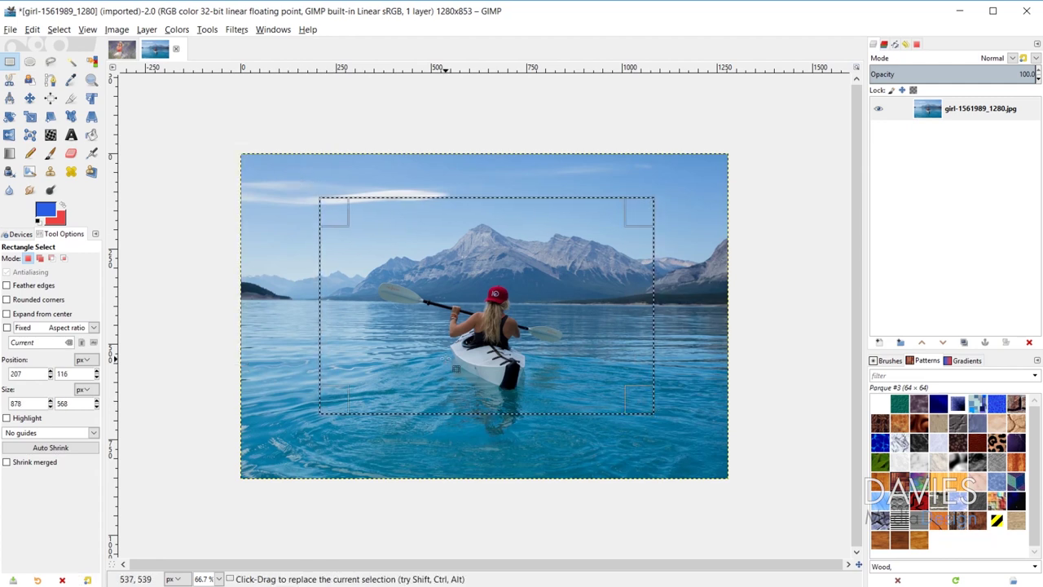
click(7, 418)
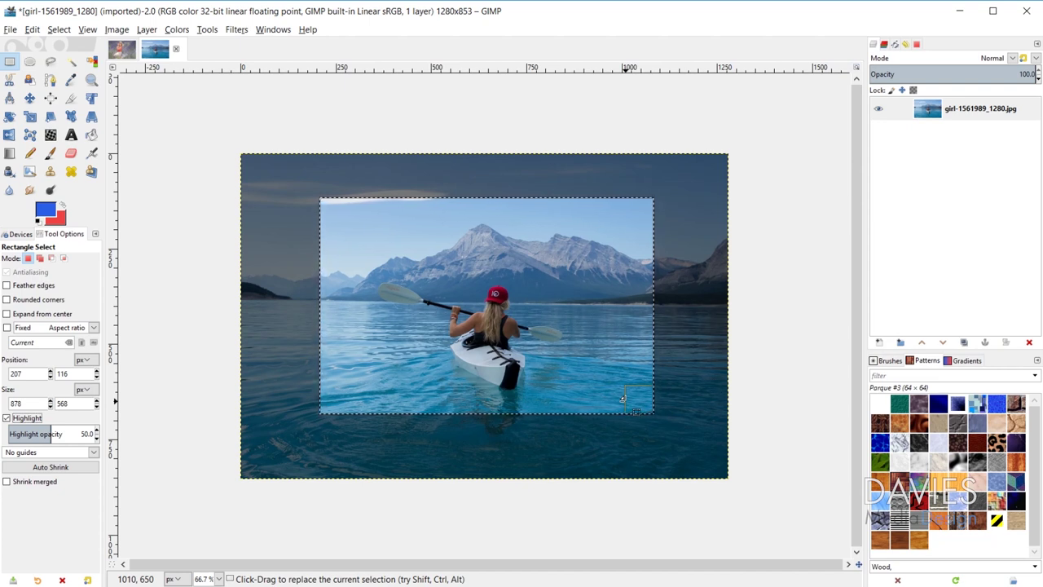
Step: Examine the hard edges of the rectangular selection up close with the Quick Mask overlay, and turn Quick Mask off
click(112, 565)
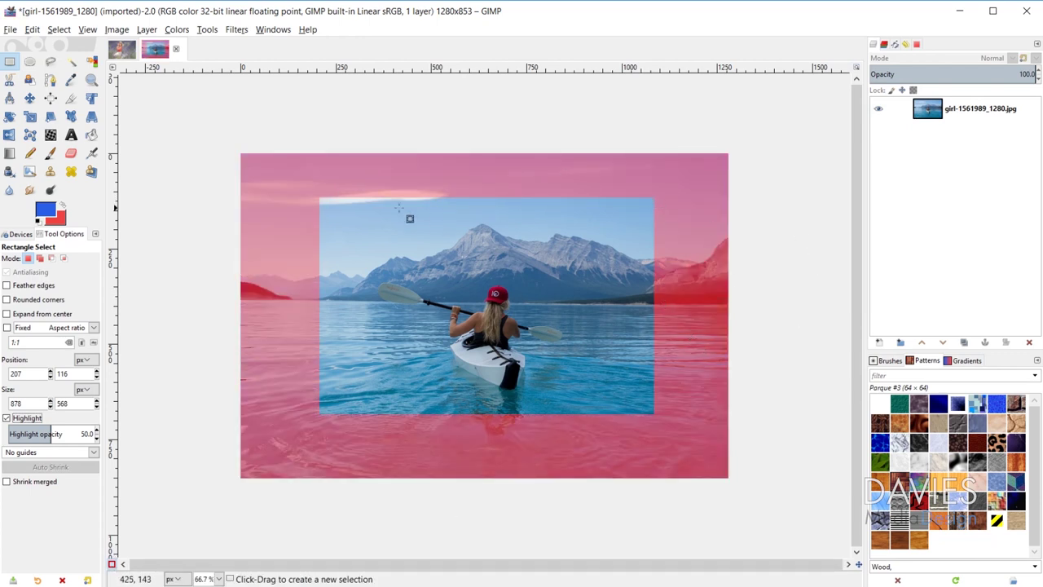
ctrl+scroll(664, 371, up, 4)
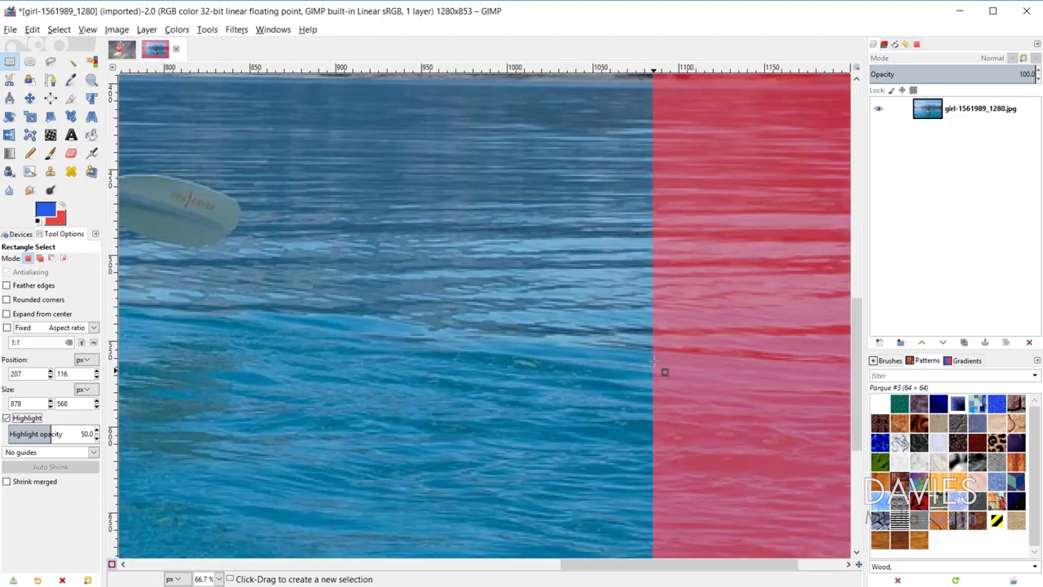
ctrl+scroll(654, 359, up, 5)
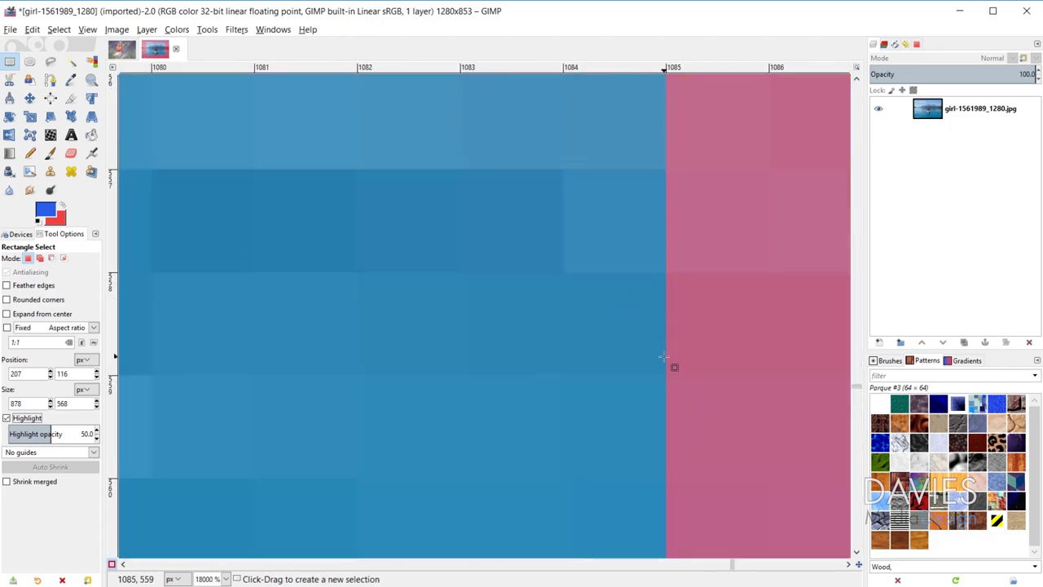
ctrl+scroll(682, 231, down, 4)
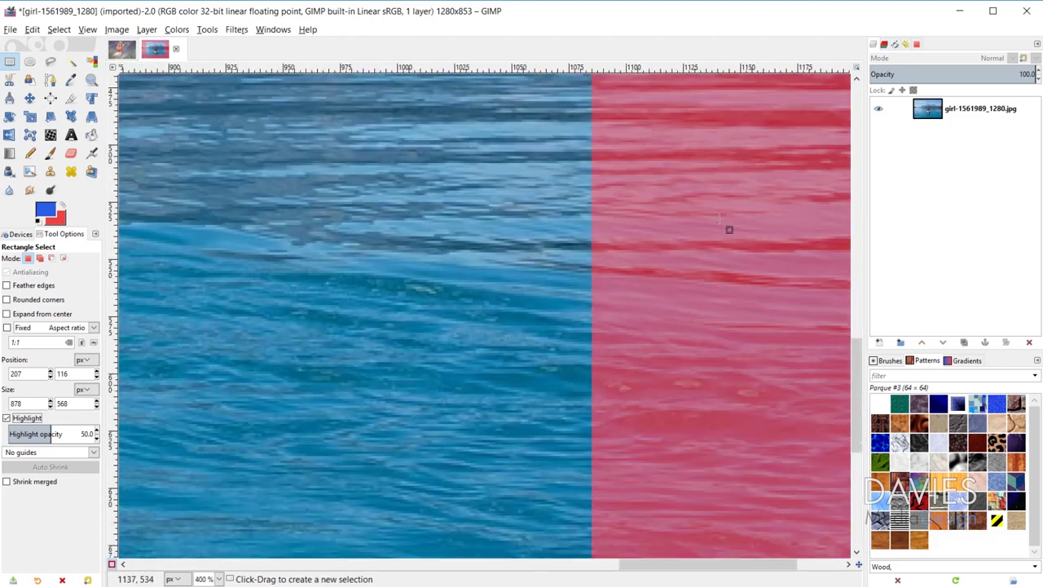
ctrl+scroll(591, 244, down, 6)
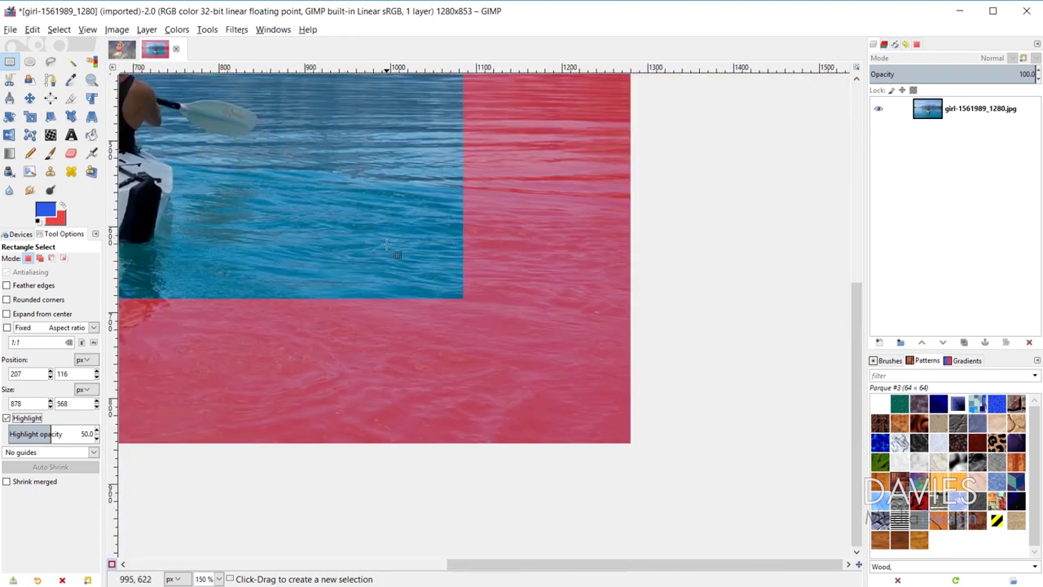
scroll(417, 122, up, 3)
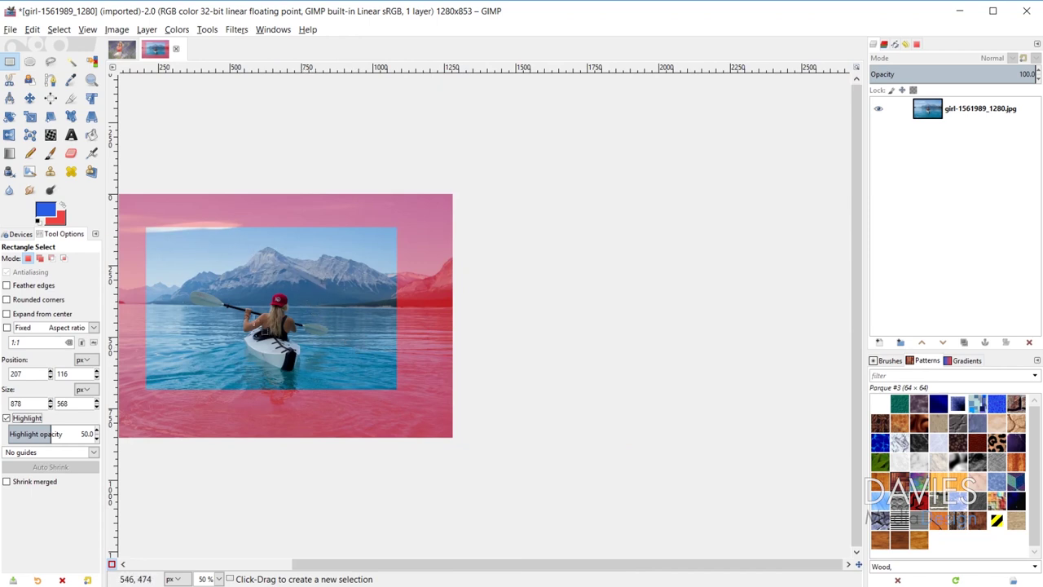
scroll(603, 567, left, 3)
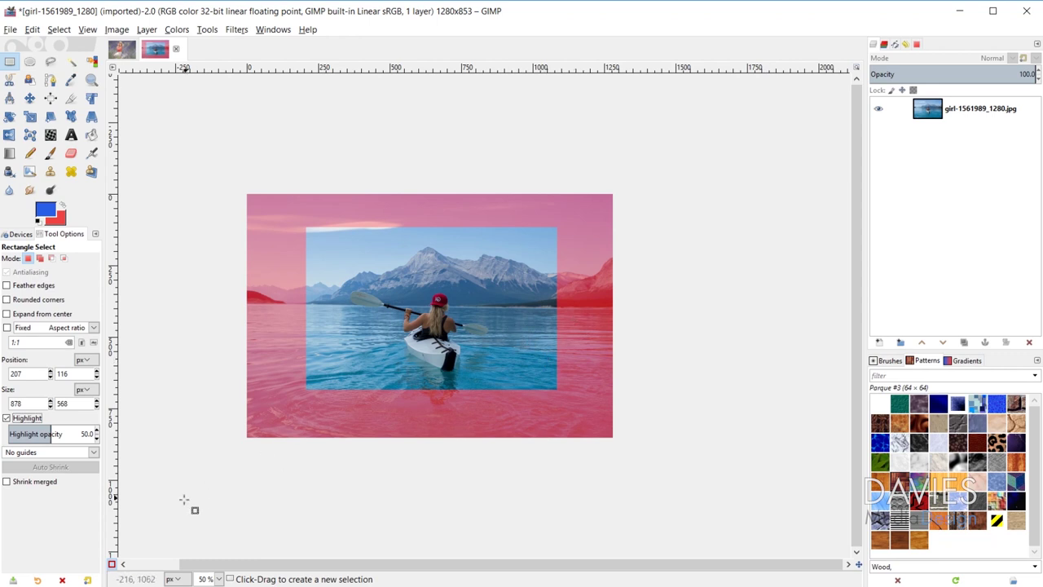
click(113, 564)
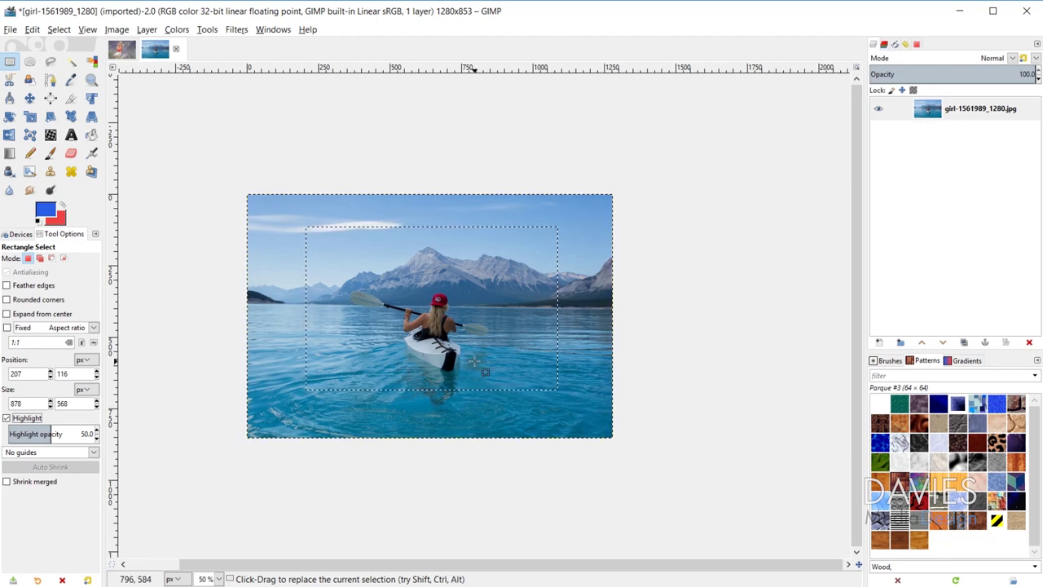
Step: Check the inverted selection with the Quick Mask overlay, restore the original selection direction and clear the selection
click(113, 564)
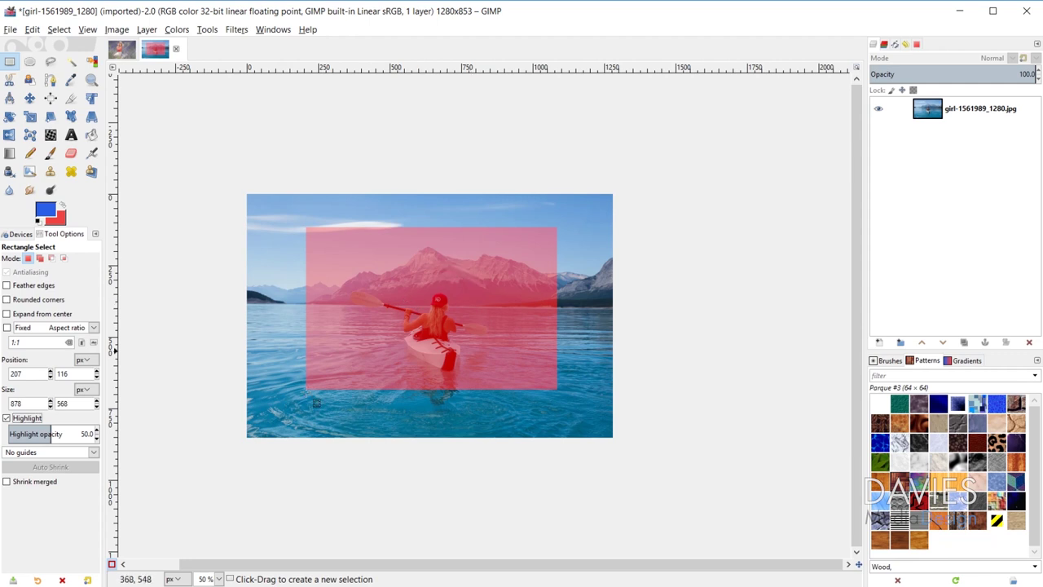
click(112, 563)
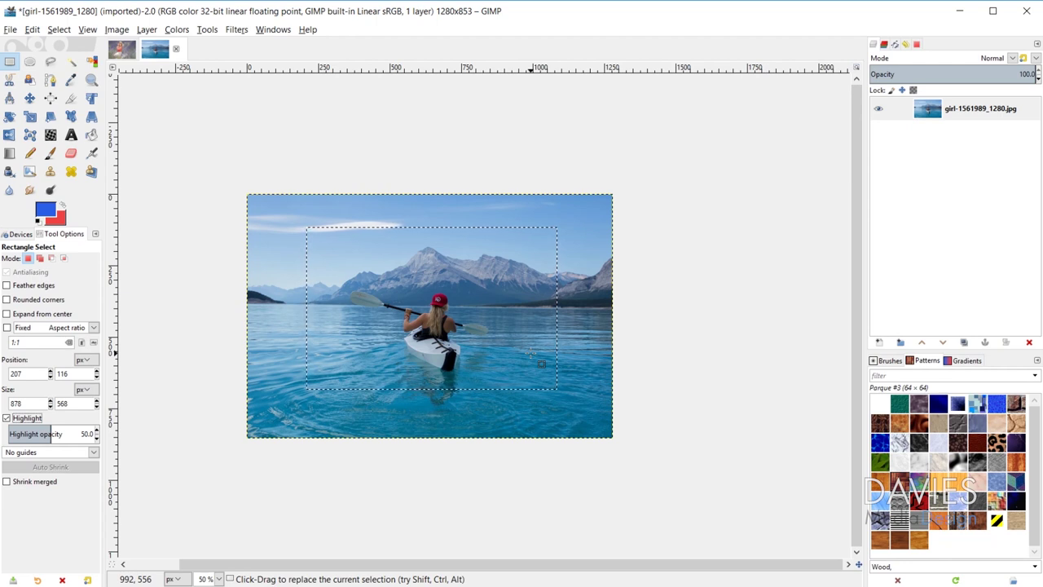
click(486, 394)
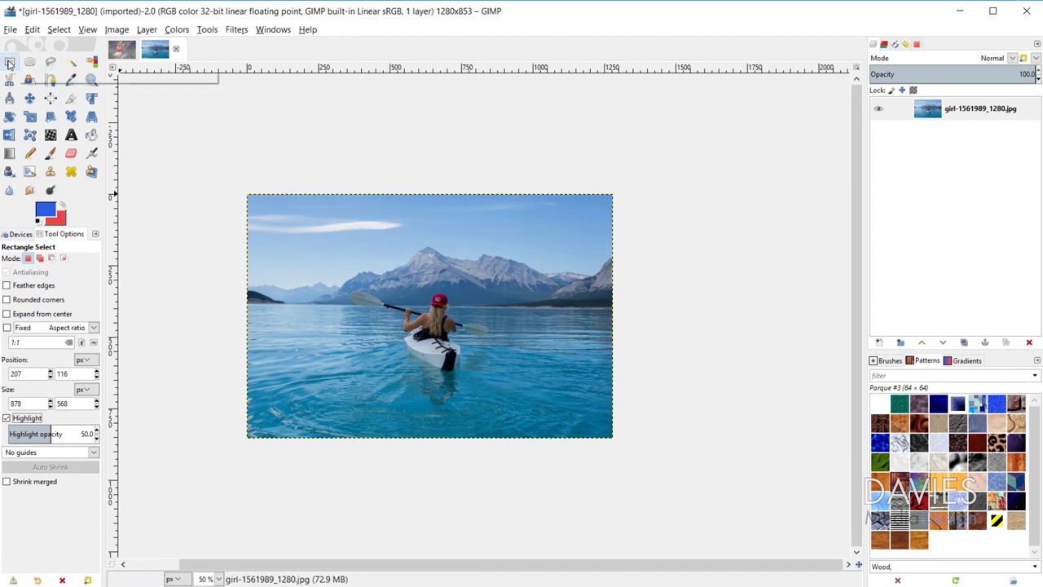
Step: Enable Feather edges with a radius of 49.3, and draw a rectangular selection of about 772 × 566 px around the kayaker
click(9, 287)
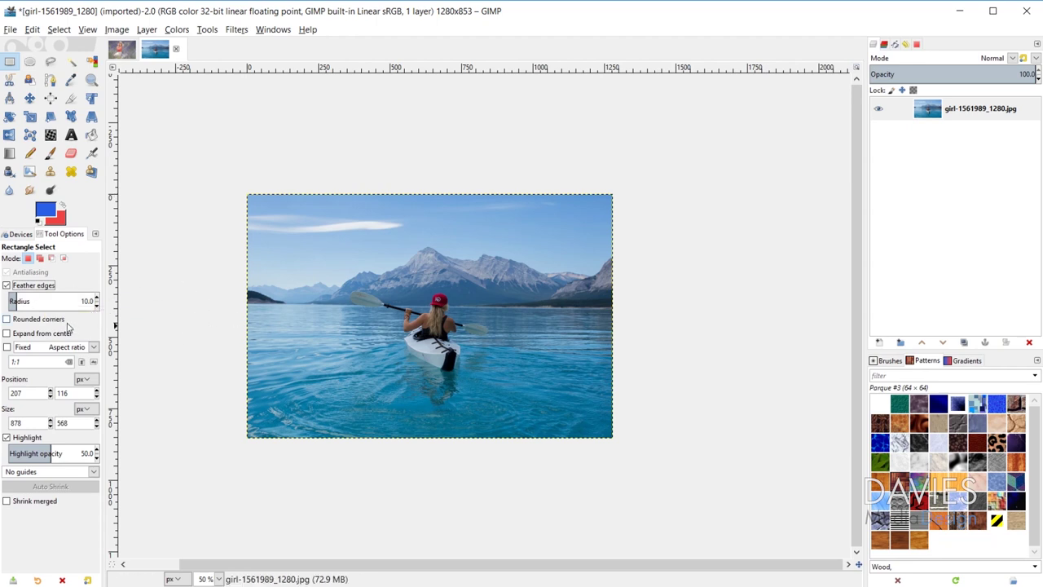
click(33, 298)
drag(33, 301, 44, 300)
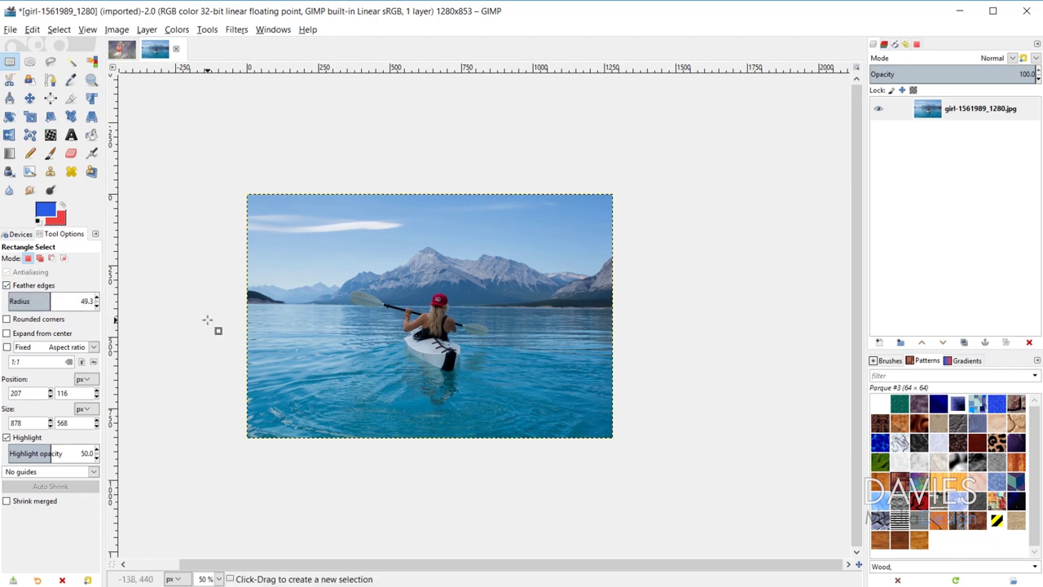
drag(321, 229, 542, 391)
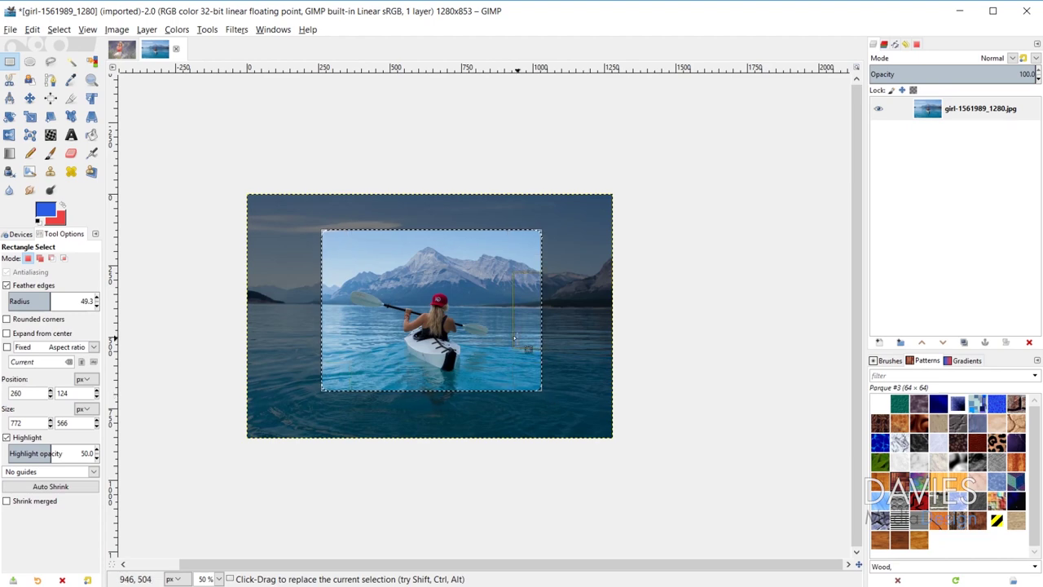
Step: Examine the upper-right corner of the feathered selection's outline up close, and return to the whole image
key(ctrl)
scroll(550, 280, up, 4)
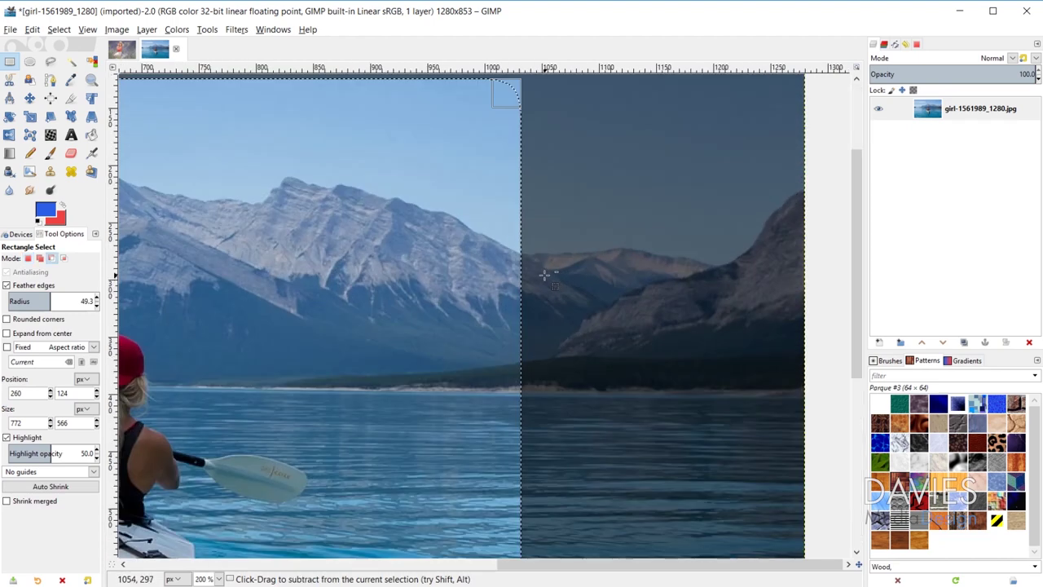
scroll(508, 245, up, 3)
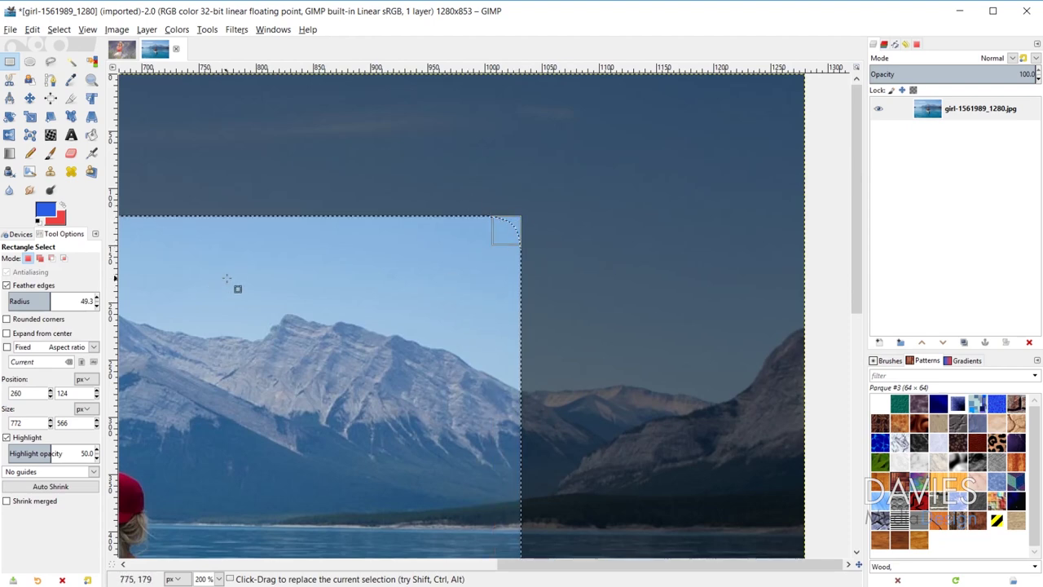
scroll(277, 379, down, 3)
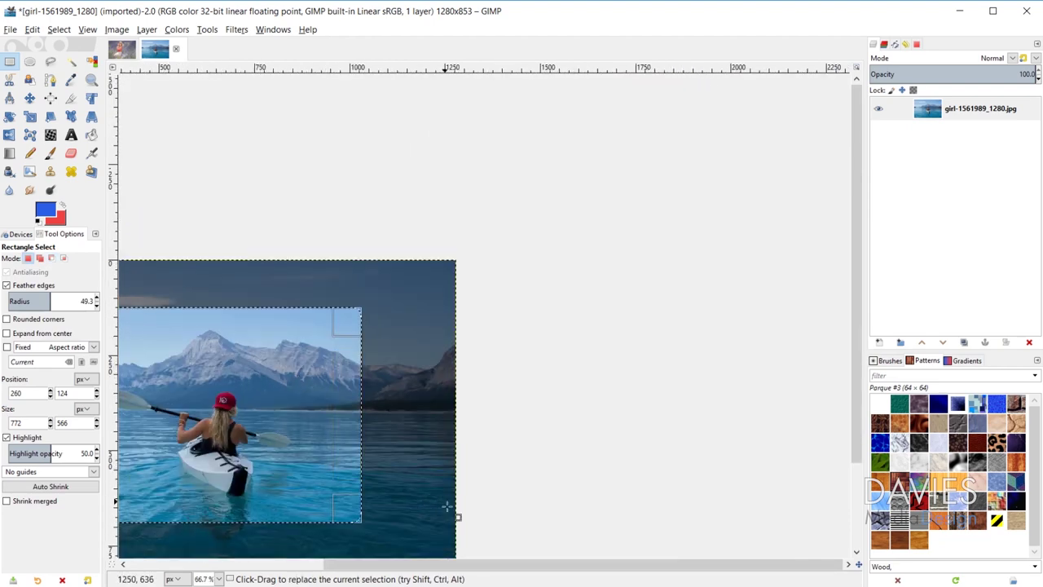
scroll(451, 566, left, 2)
scroll(450, 310, down, 2)
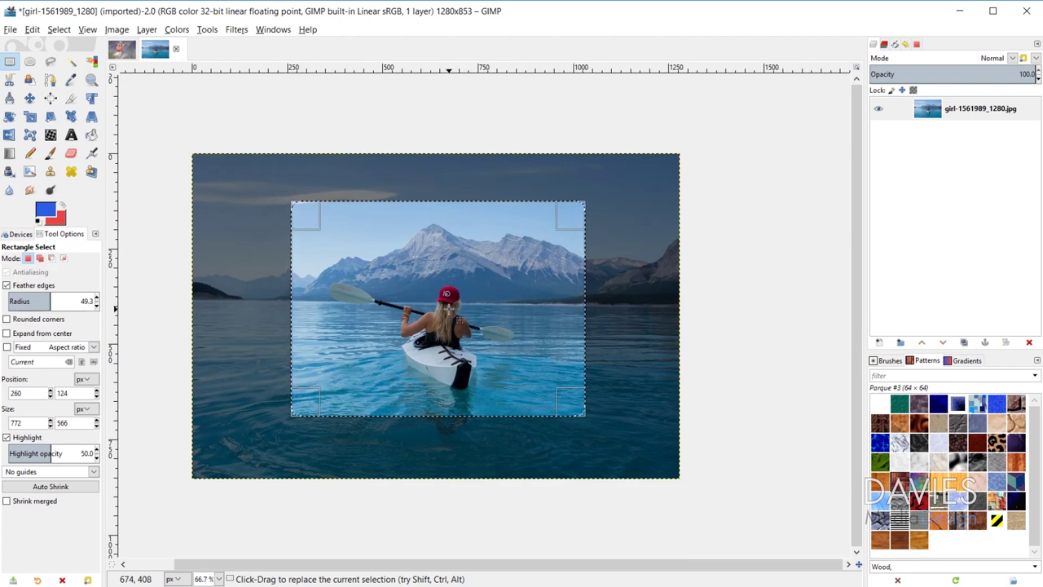
Step: Examine the fade along the right edge of the feathered selection with Quick Mask, and turn Quick Mask off
click(112, 565)
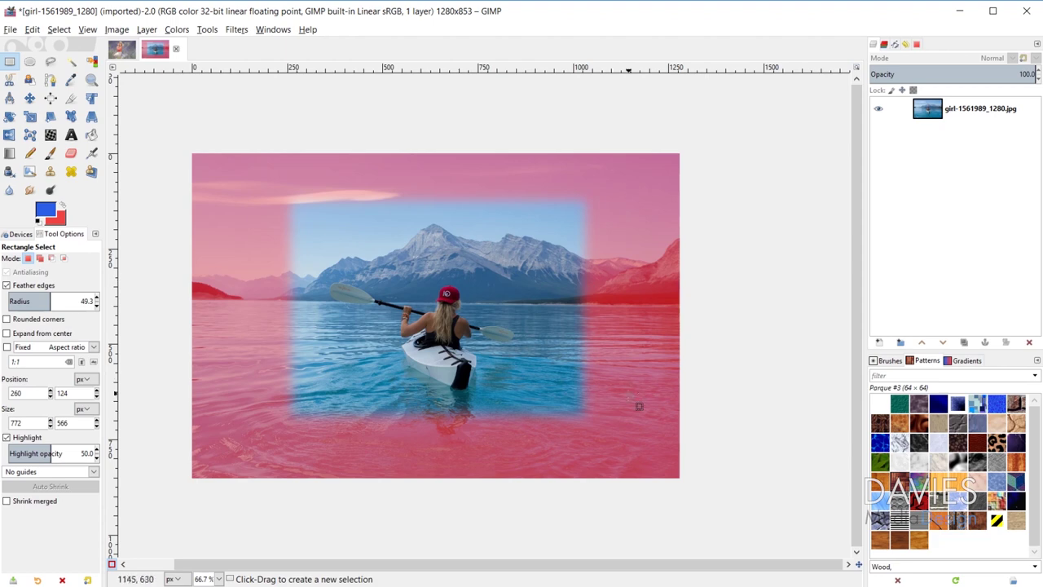
scroll(592, 295, up, 3)
scroll(590, 299, up, 1)
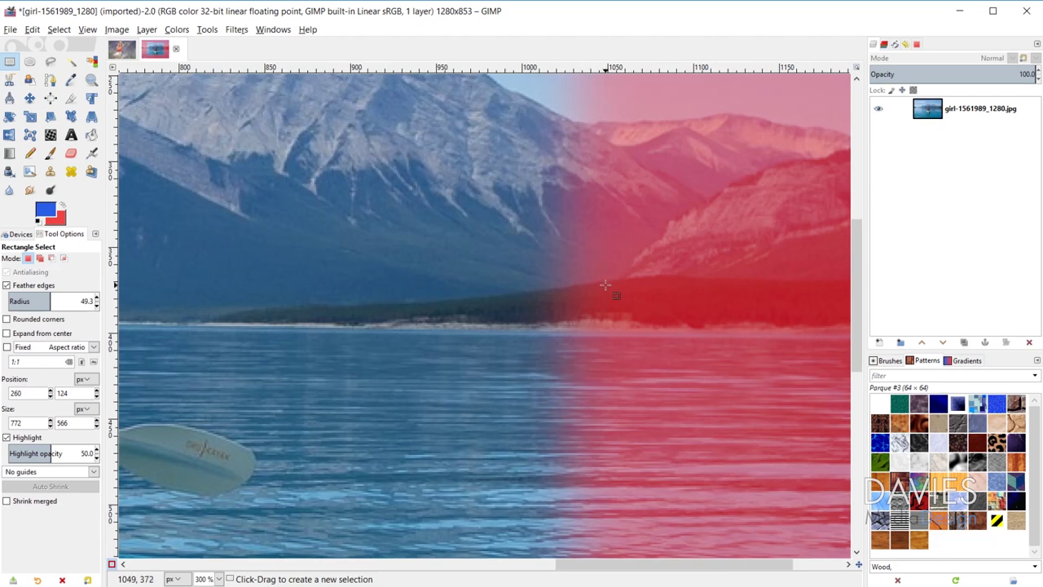
scroll(597, 281, up, 2)
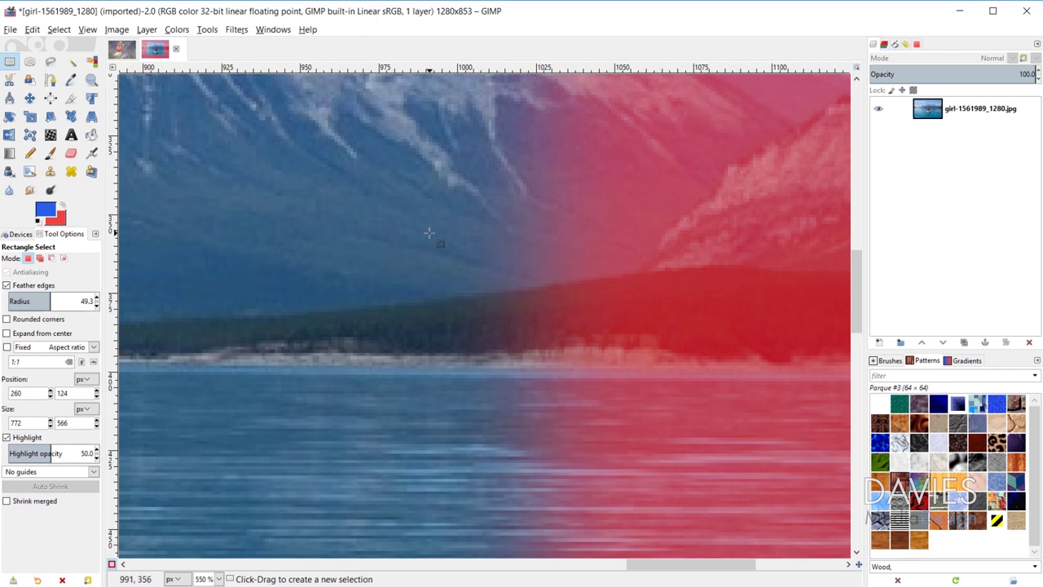
click(112, 563)
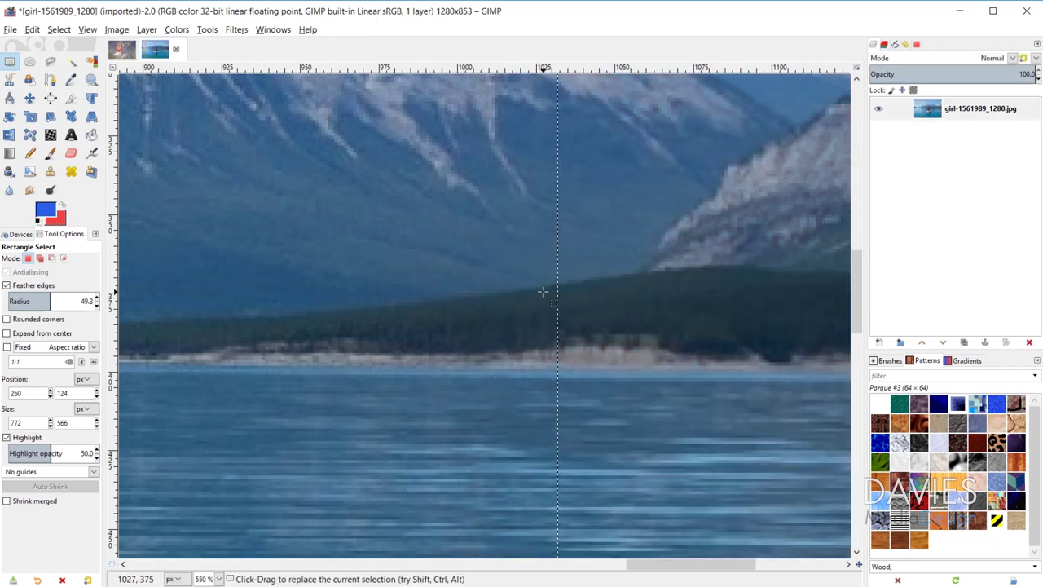
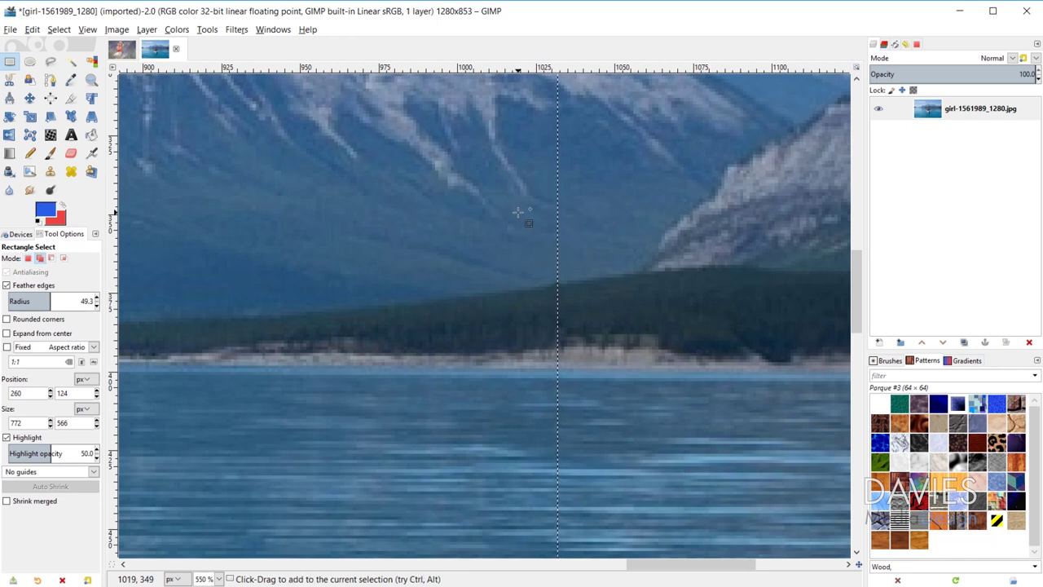
Step: Compare the feathered selection's outline with the Quick Mask overlay along its right edge and at its upper-right corner
key(Delete)
key(ctrl+shift+a)
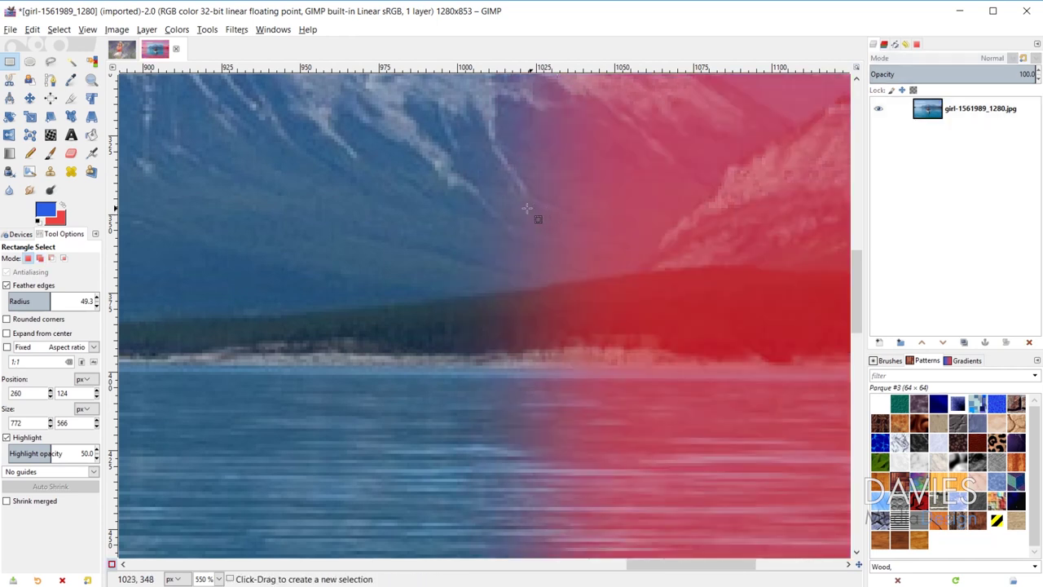
key(ctrl+z)
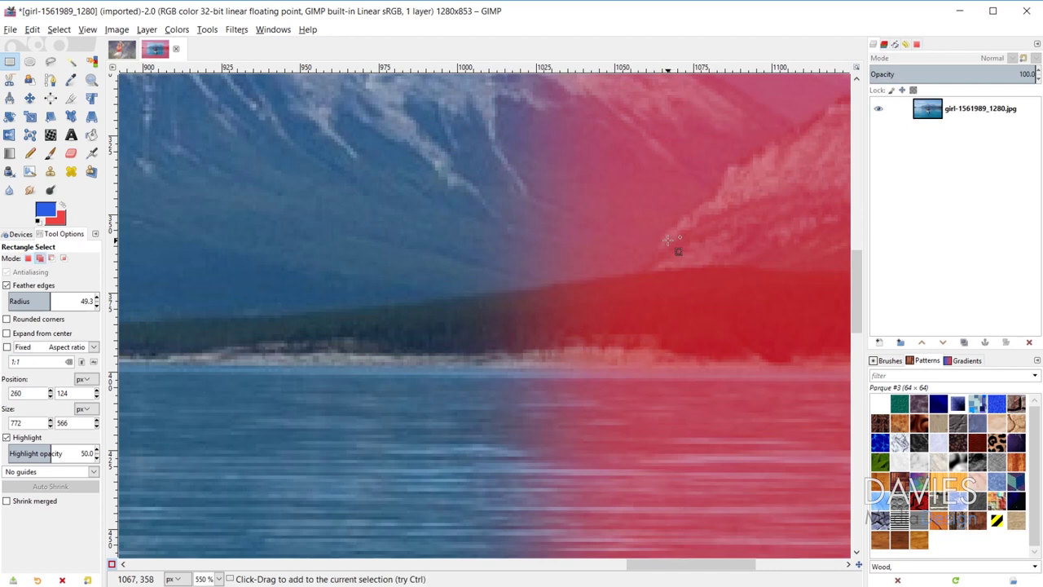
key(ctrl+z)
scroll(557, 326, up, 10)
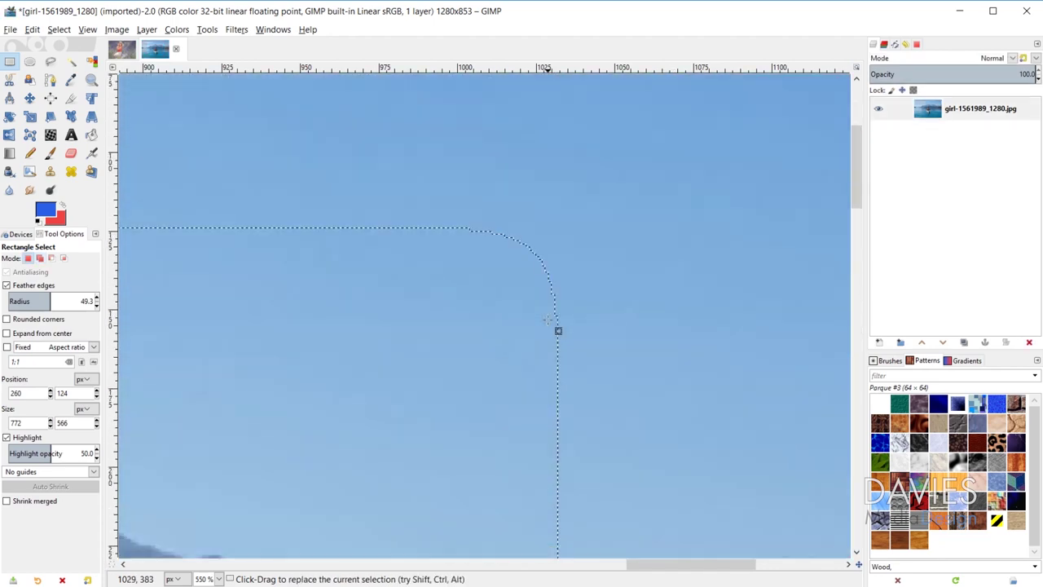
key(Delete)
key(ctrl+shift+a)
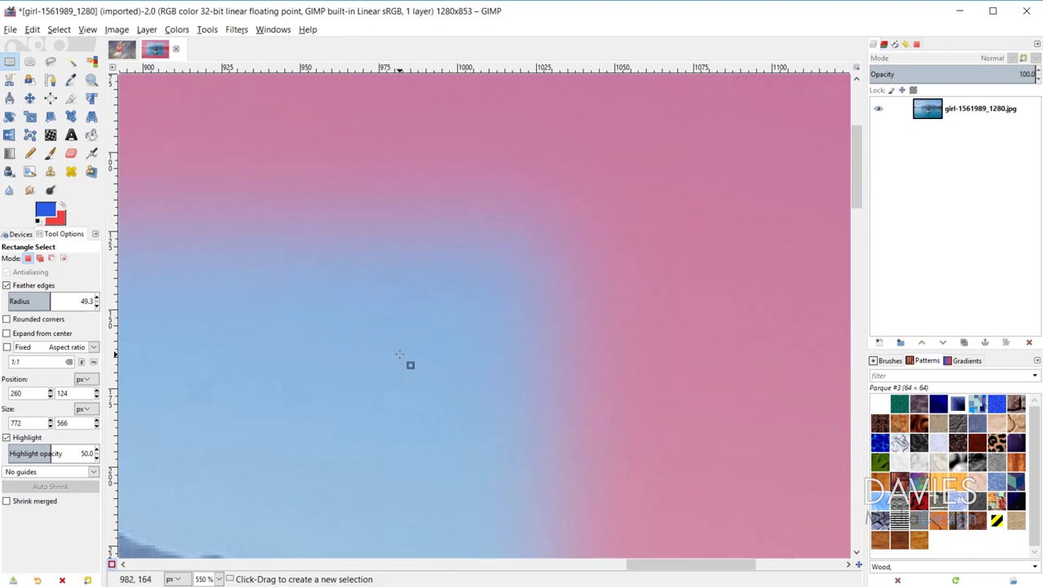
Step: Turn off Quick Mask, return to the whole image, and clear the feathered selection around the kayaker
key(shift+q)
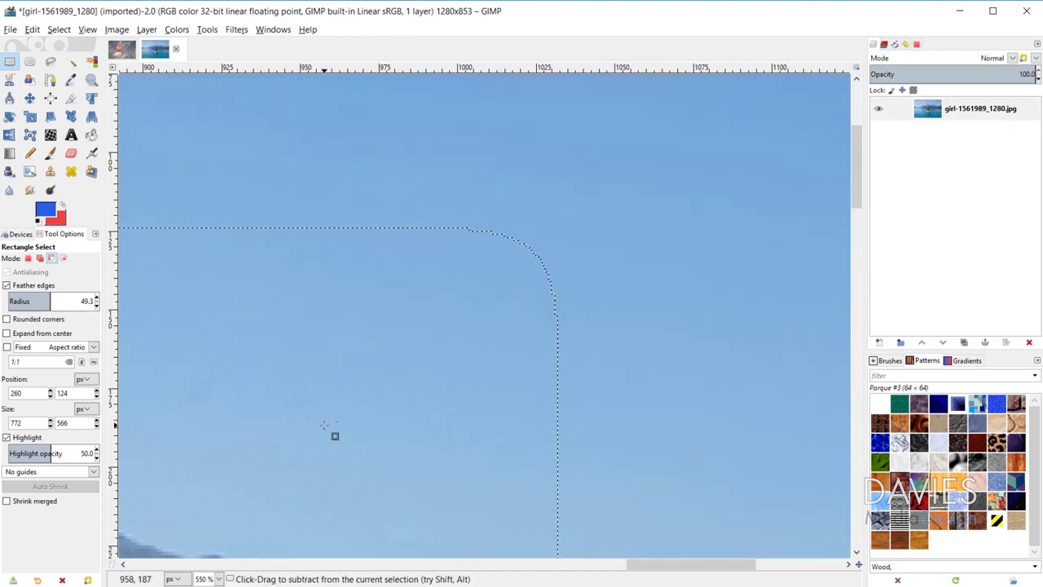
ctrl+scroll(325, 424, down, 2)
ctrl+scroll(324, 425, down, 3)
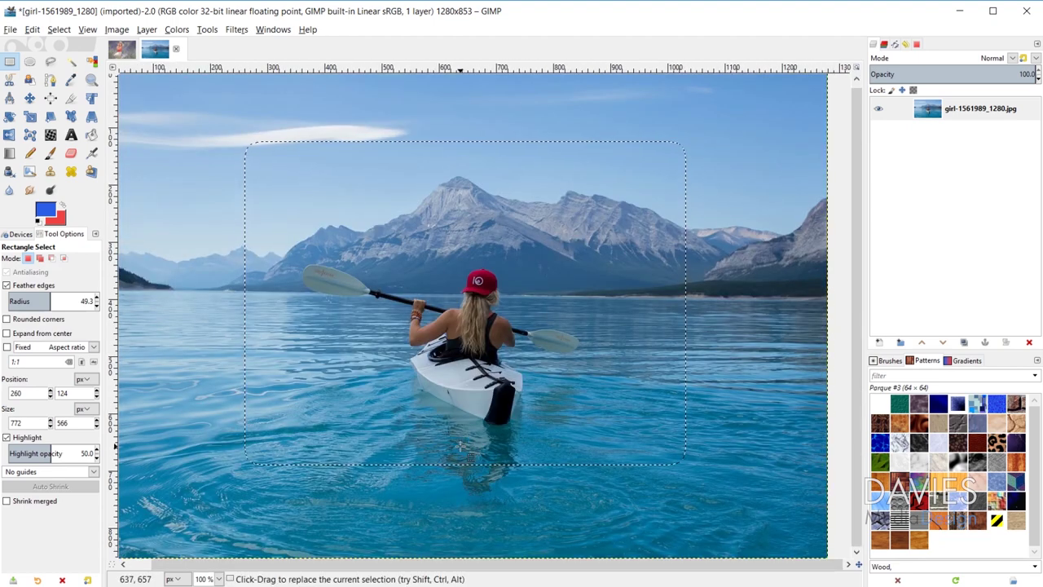
key(ctrl+shift+a)
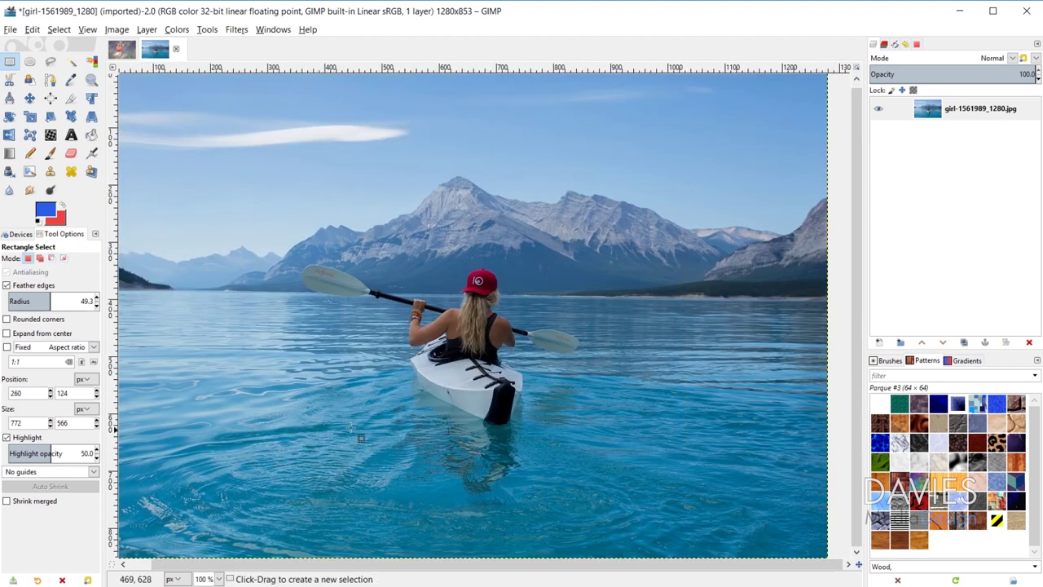
Step: Disable Feather edges and draw a hard-edged rectangular selection of about 843 × 595 px around the kayaker
click(10, 285)
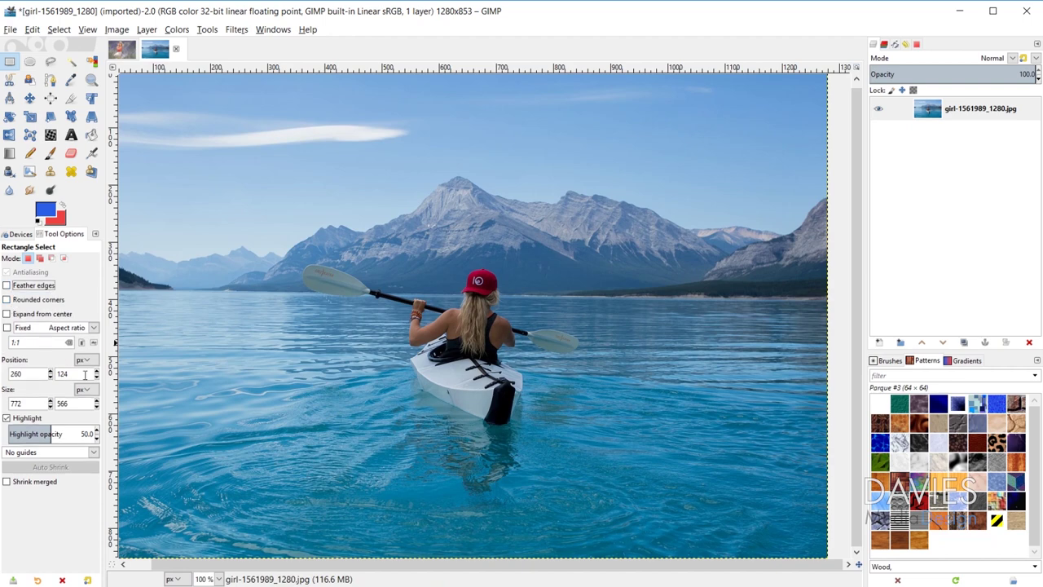
drag(248, 155, 729, 494)
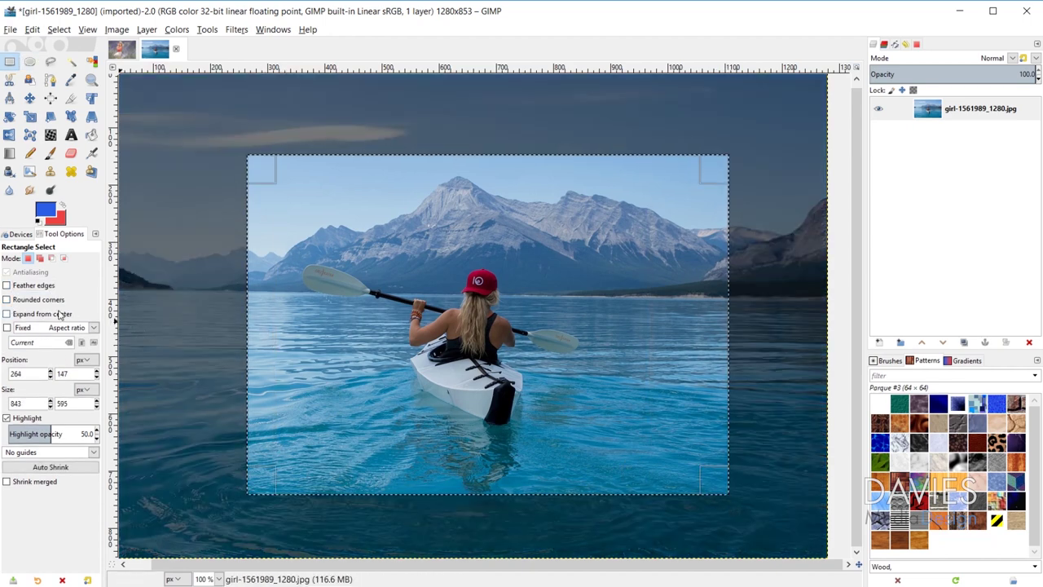
Step: Re-enable Feather edges and check the edges of the already drawn selection with Quick Mask
click(7, 286)
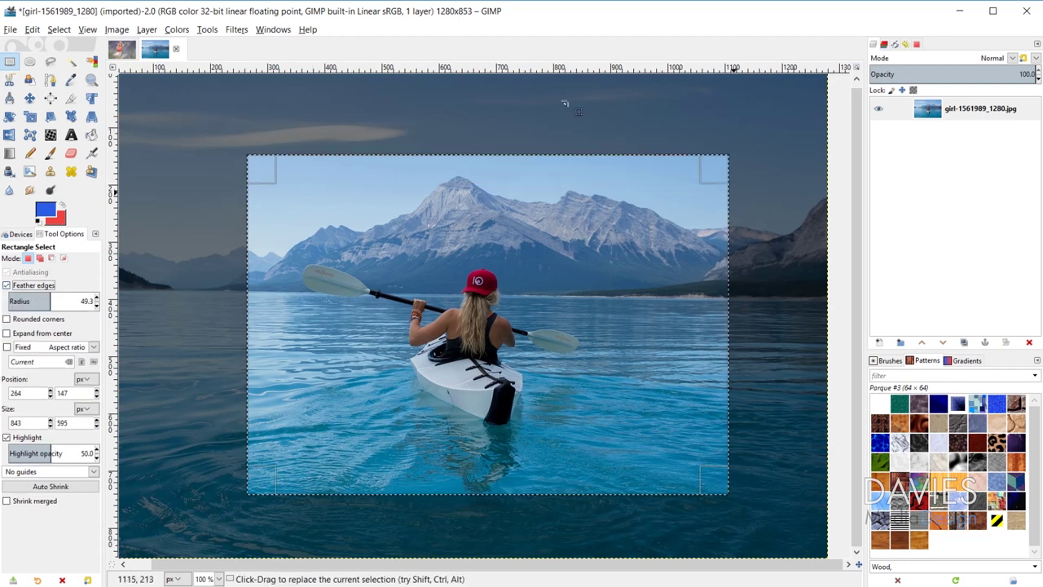
click(113, 564)
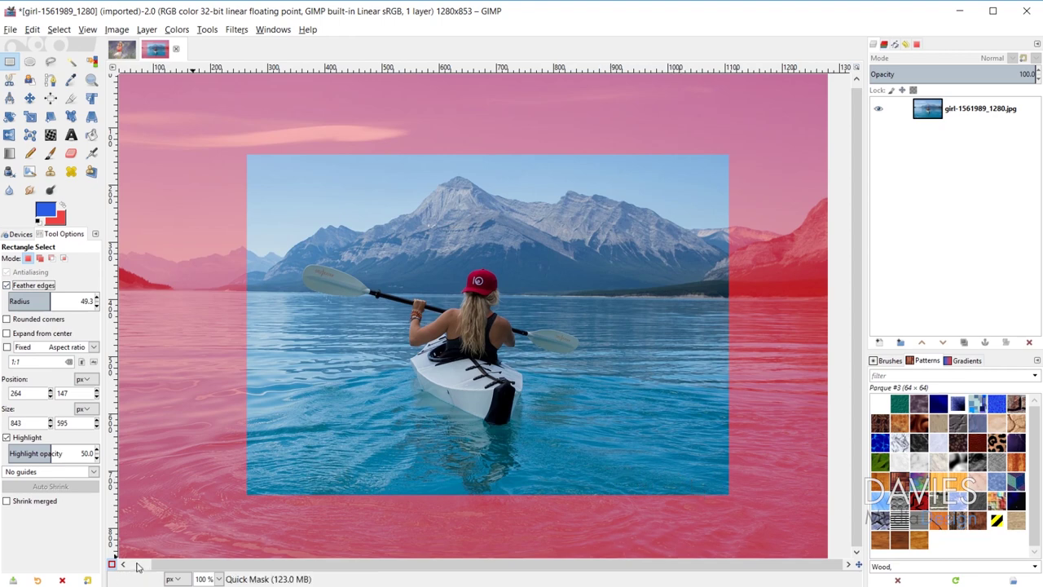
key(Return)
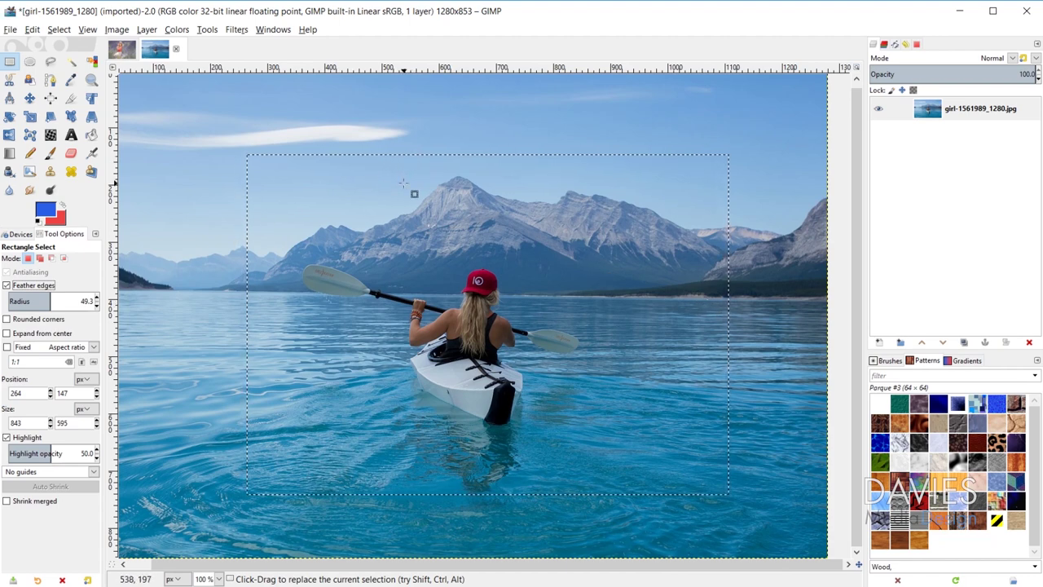
Step: Feather the existing selection by 50 px and preview its edges with Quick Mask
click(57, 31)
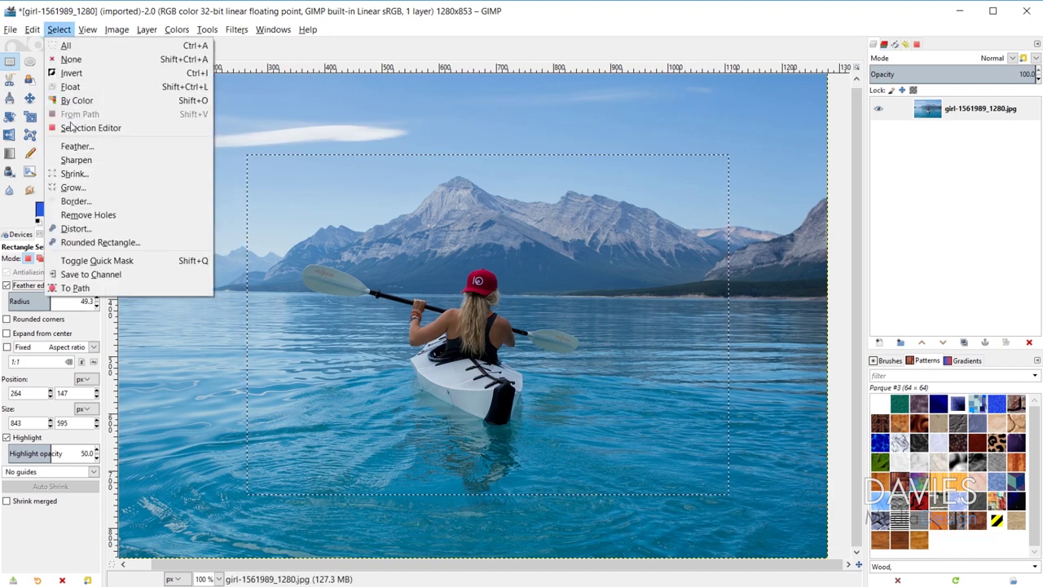
click(90, 146)
drag(79, 123, 255, 102)
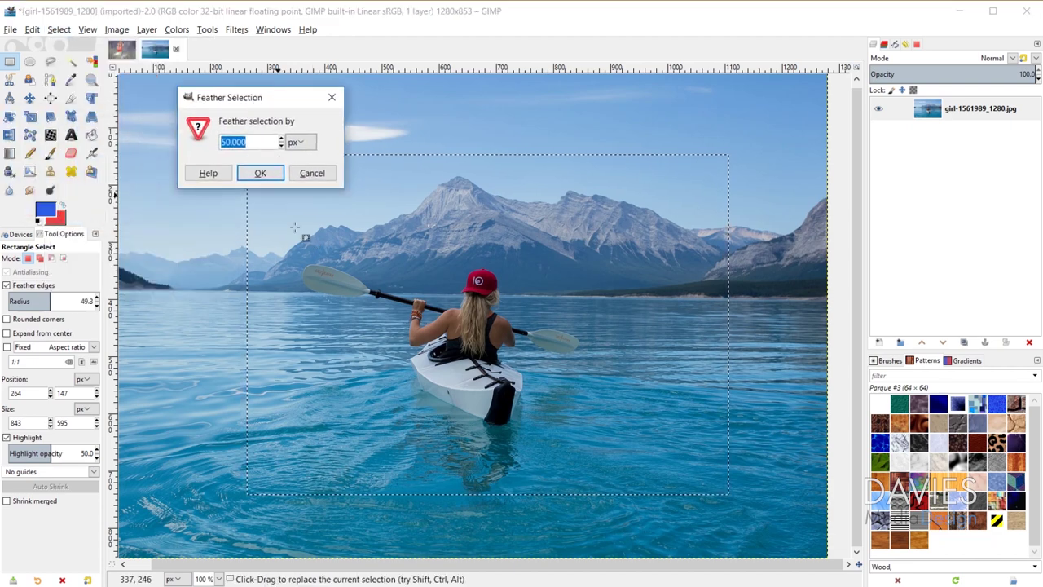
click(277, 179)
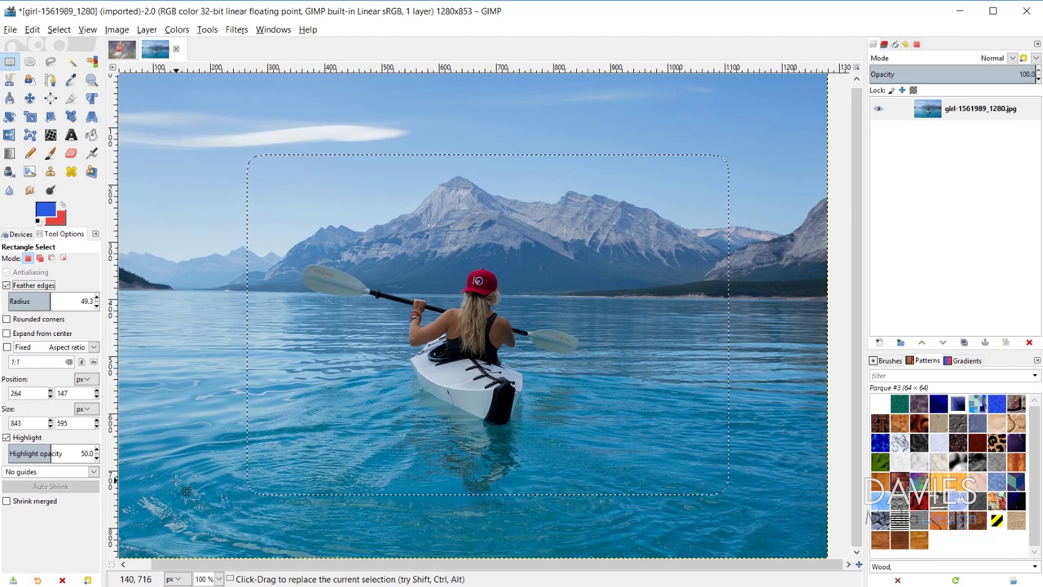
key(shift+q)
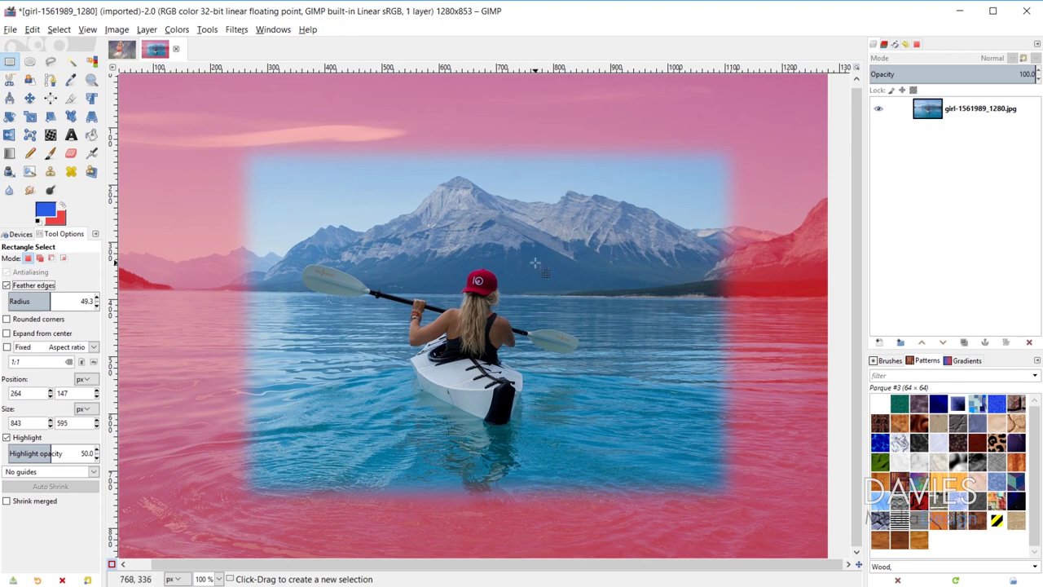
key(shift+q)
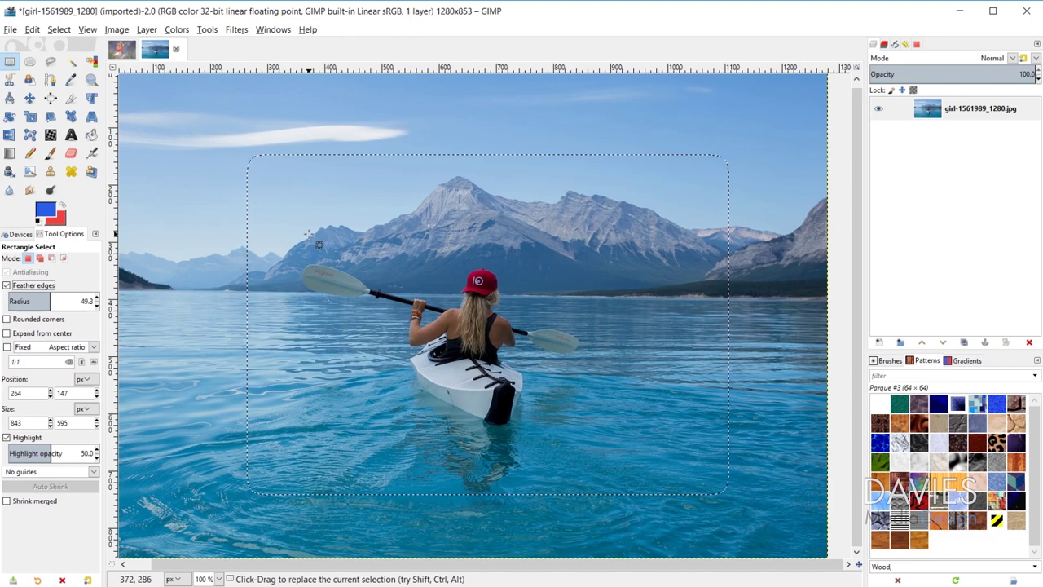
Step: Sharpen the feathered selection and preview its edges with Quick Mask
click(62, 30)
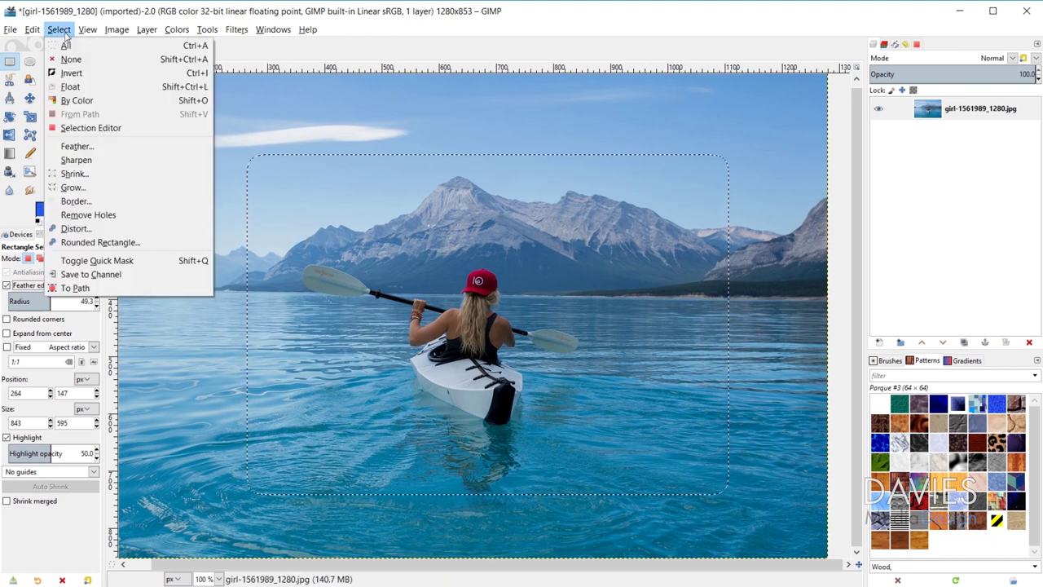
click(89, 161)
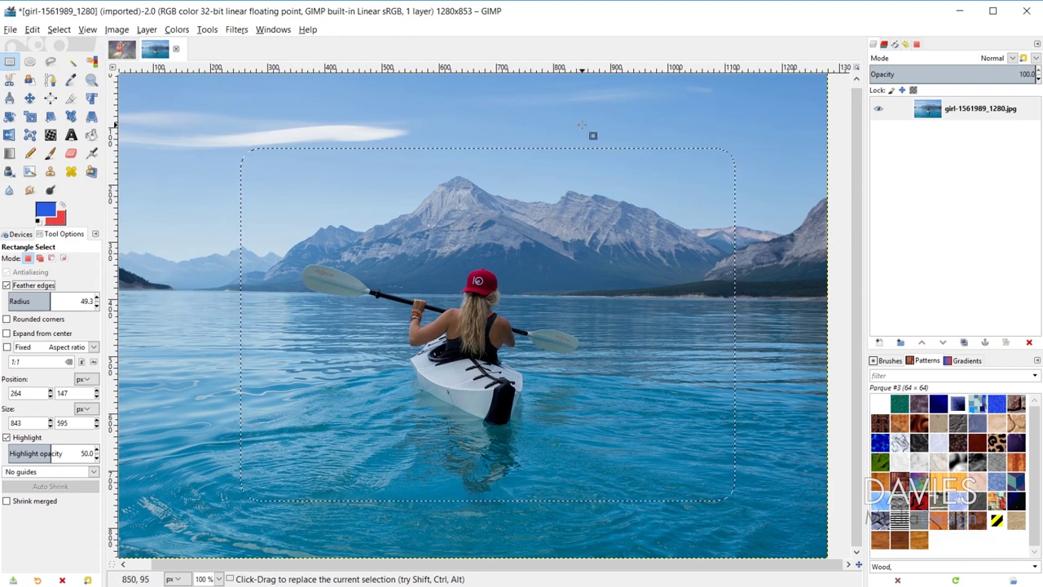
key(shift+q)
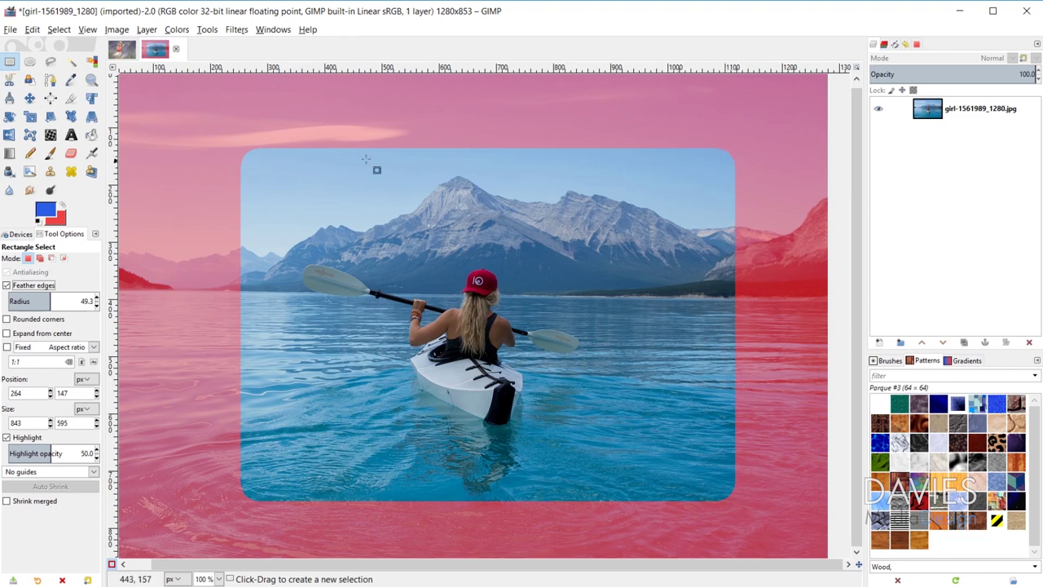
click(496, 400)
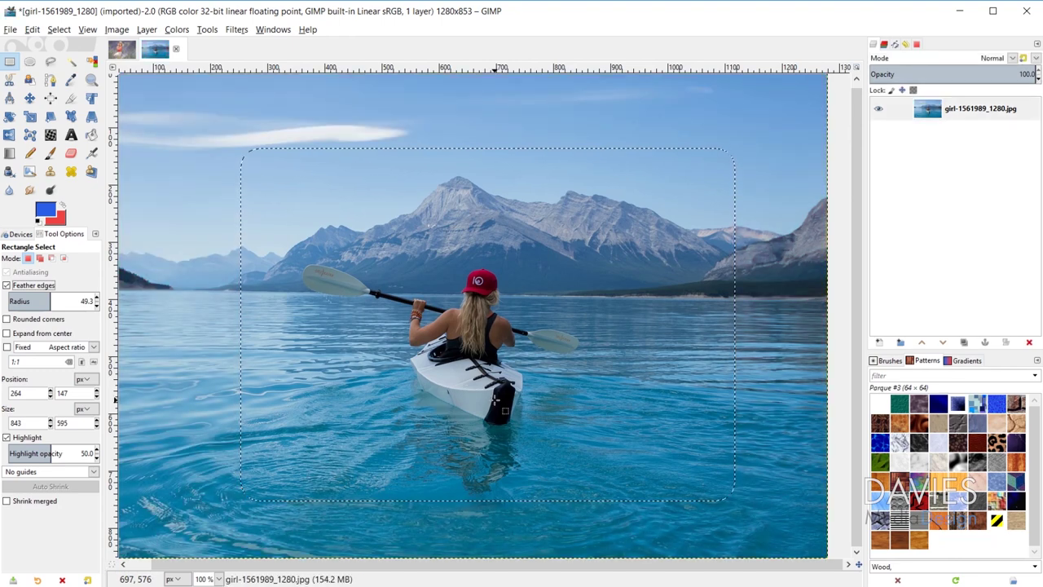
Step: Clear the selection and add the lavender-field photo as a new layer above the kayak photo
key(shift+ctrl+a)
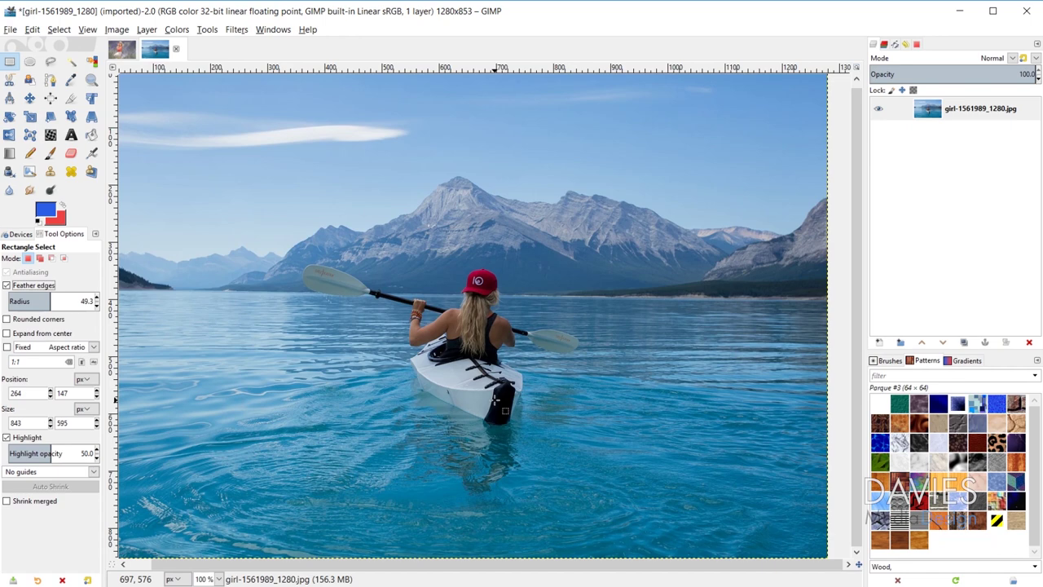
key(minus)
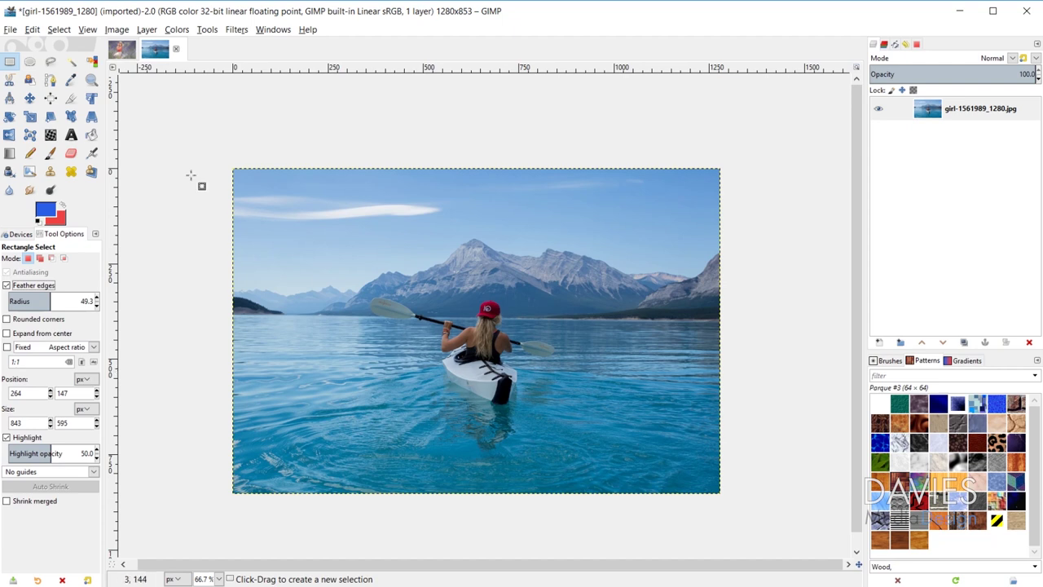
click(122, 49)
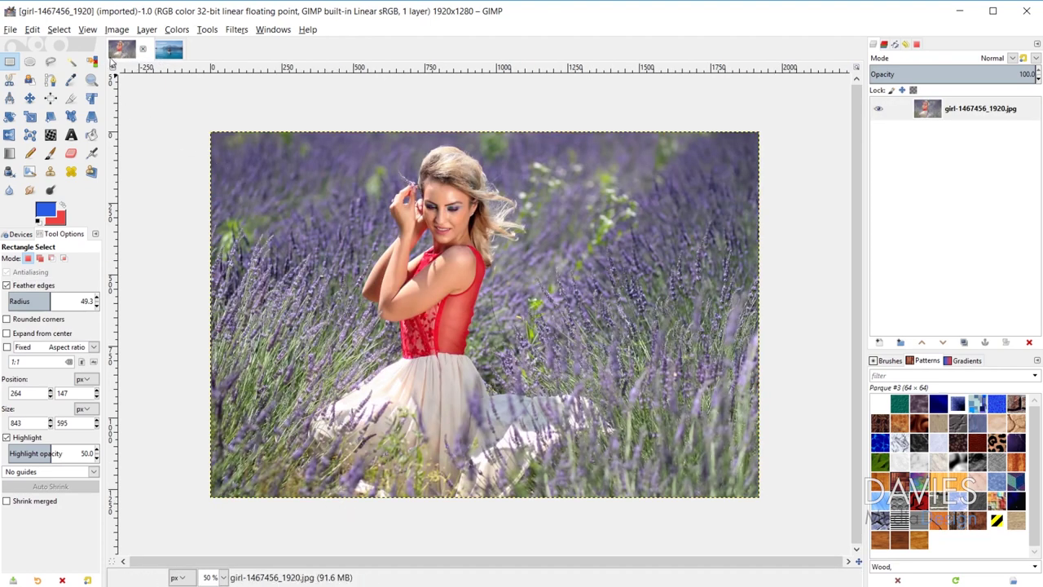
drag(120, 49, 419, 264)
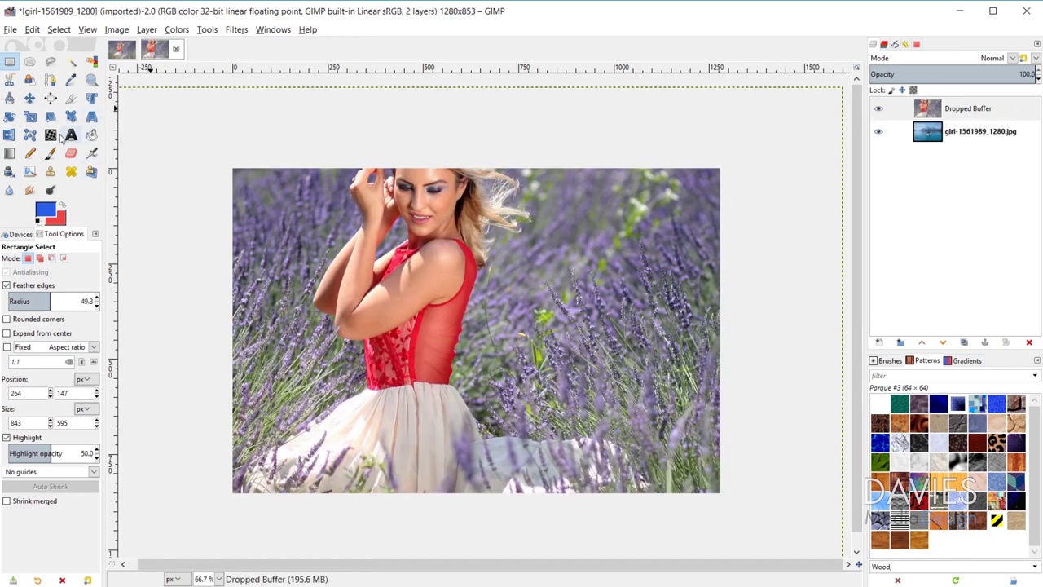
Step: Scale the lavender-field layer to about 62% with Unified Transform and position it within the kayak image
click(92, 98)
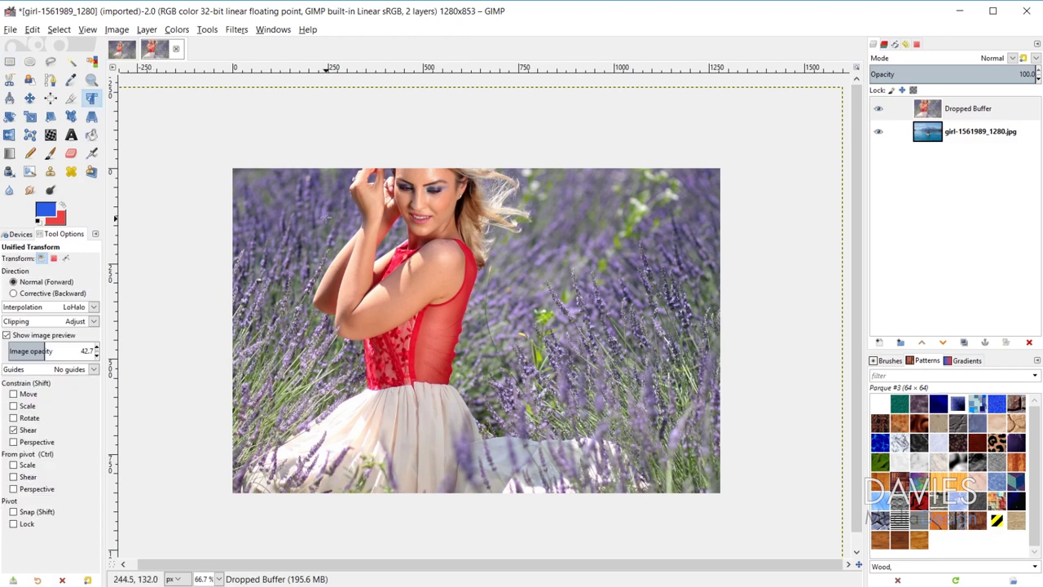
click(225, 154)
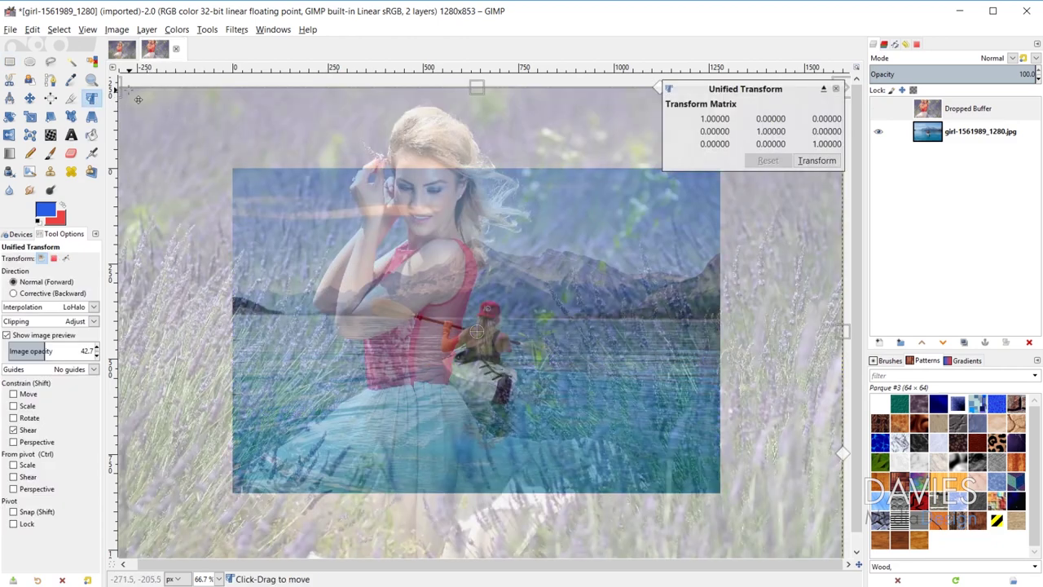
drag(181, 135, 386, 269)
drag(636, 399, 505, 286)
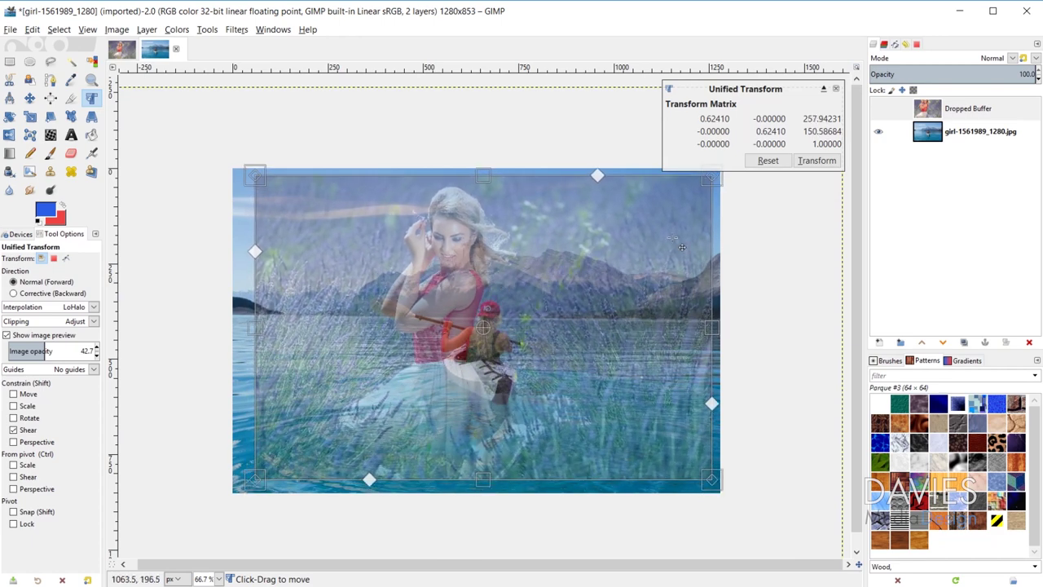
click(817, 160)
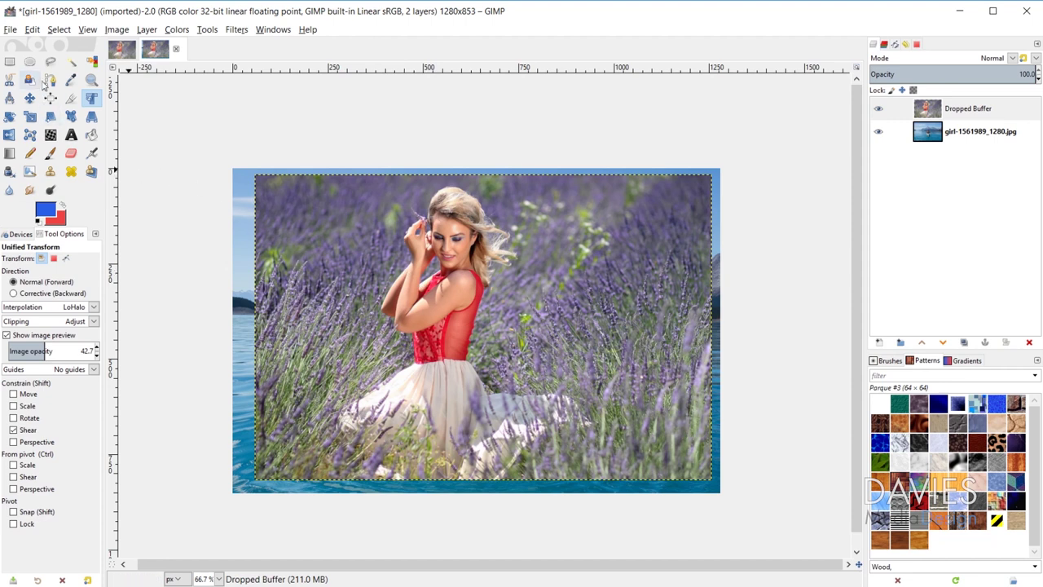
Step: Outline the woman and her skirt loosely with a Free Select selection on the lavender-field layer
click(50, 62)
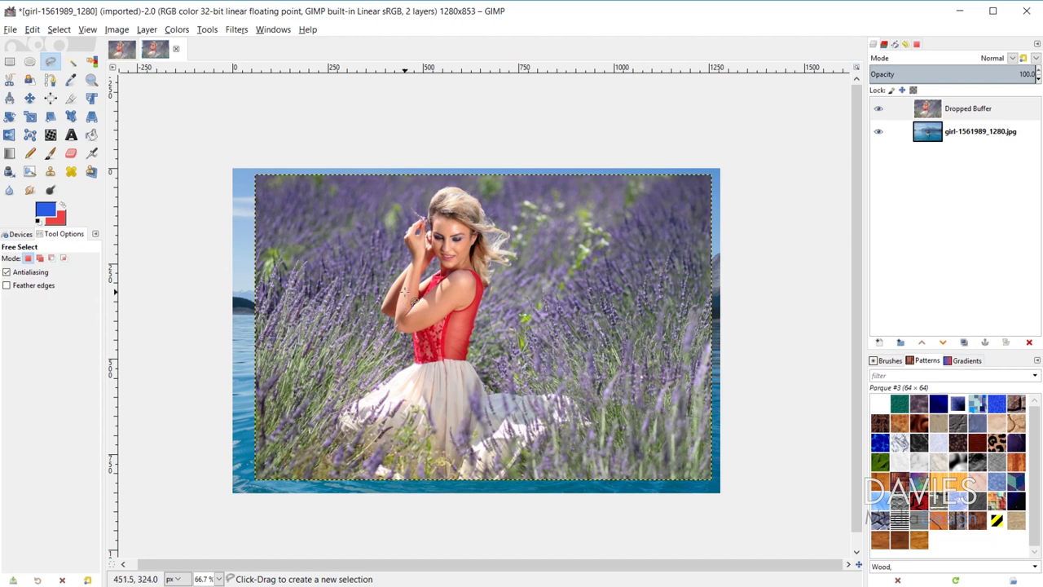
click(440, 181)
mouse_move(441, 183)
mouse_down()
mouse_move(377, 318)
mouse_move(397, 350)
mouse_move(334, 444)
mouse_move(369, 468)
mouse_move(426, 479)
mouse_move(537, 483)
mouse_up()
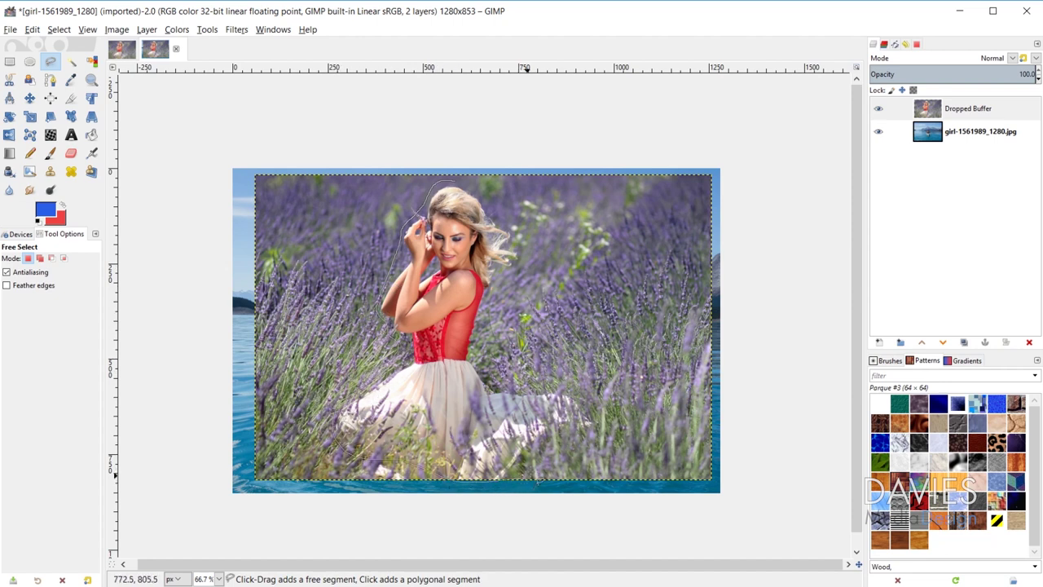
drag(509, 373, 500, 298)
mouse_move(528, 262)
mouse_down()
mouse_move(513, 221)
mouse_move(481, 189)
mouse_move(461, 186)
mouse_up()
click(462, 182)
click(479, 260)
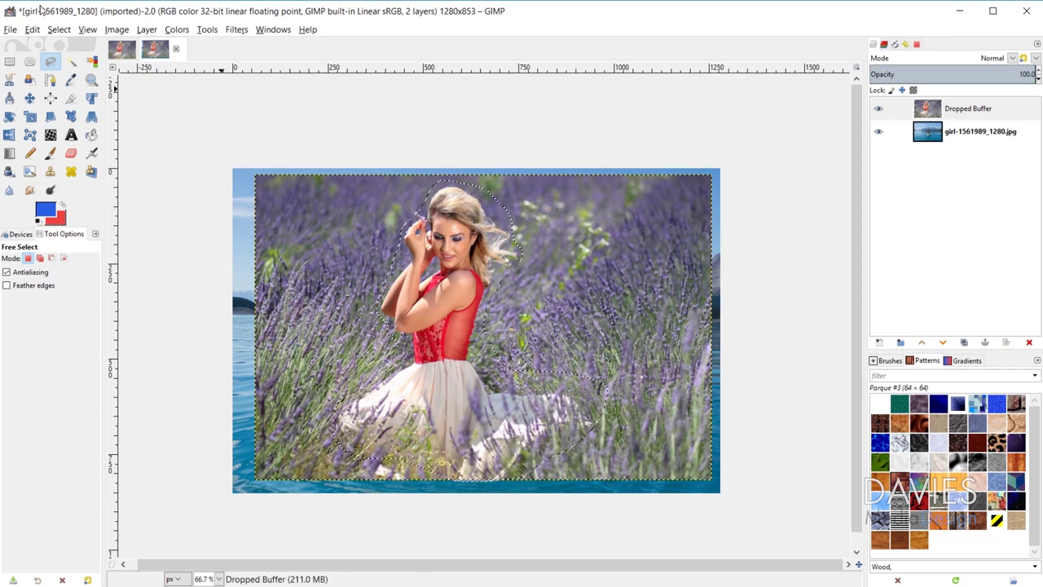
Step: Float the selected area around the woman and hide the Dropped Buffer layer
click(60, 29)
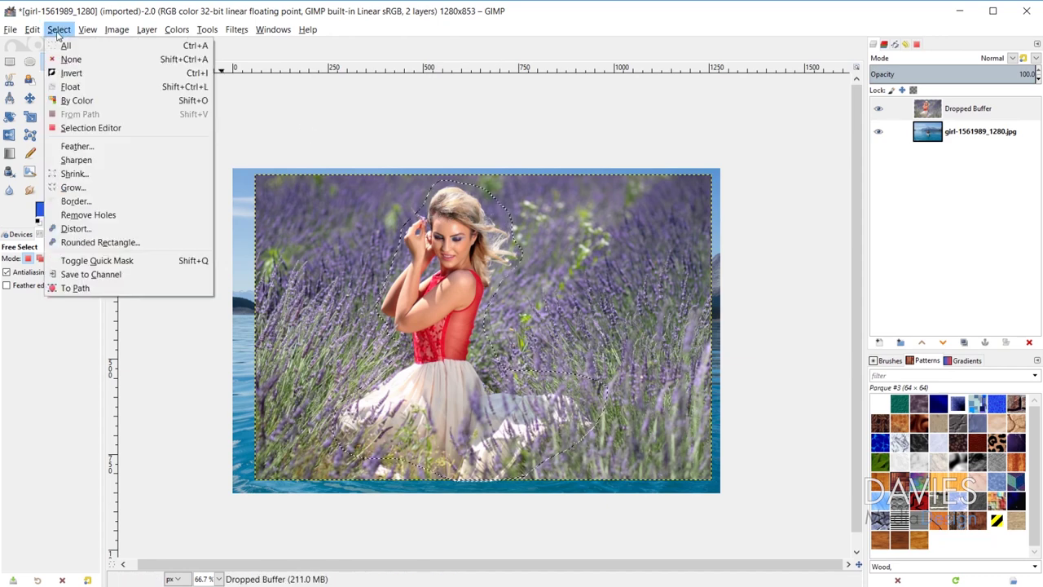
click(99, 91)
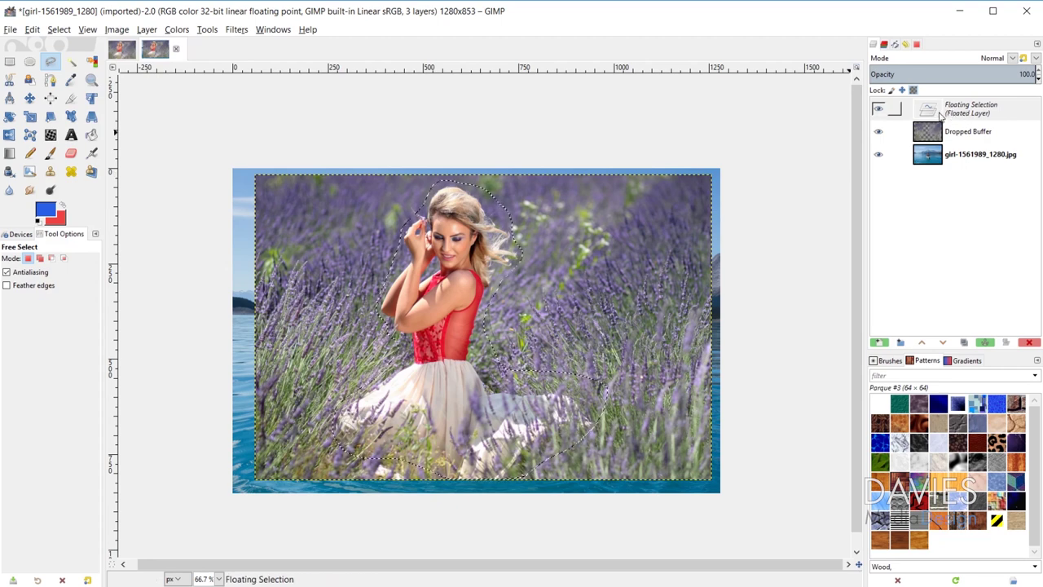
click(878, 131)
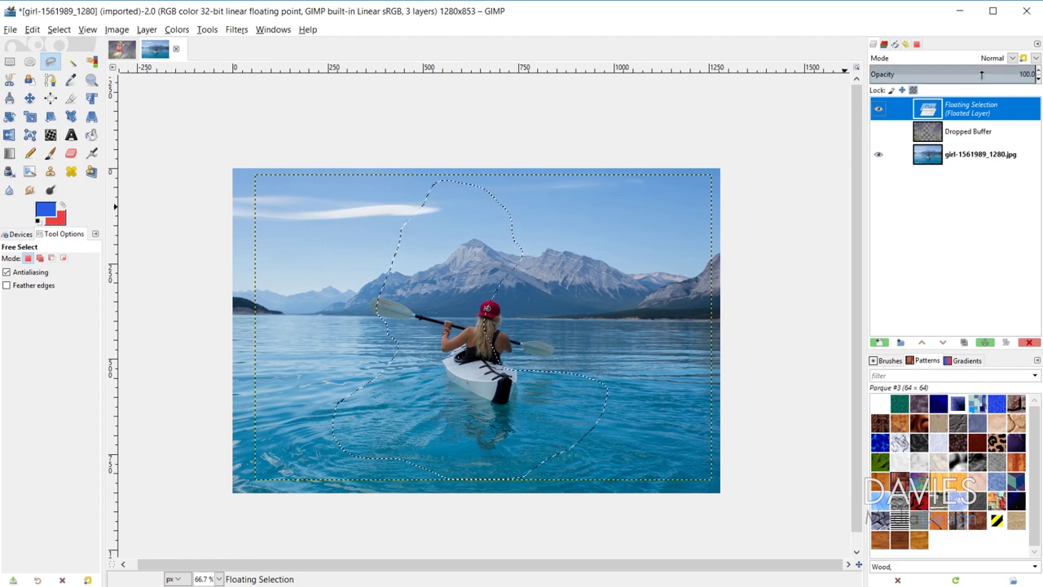
Step: Set the floating selection's opacity to 54 and convert it into a new layer
mouse_move(962, 73)
mouse_down()
mouse_move(991, 73)
mouse_move(959, 75)
mouse_up()
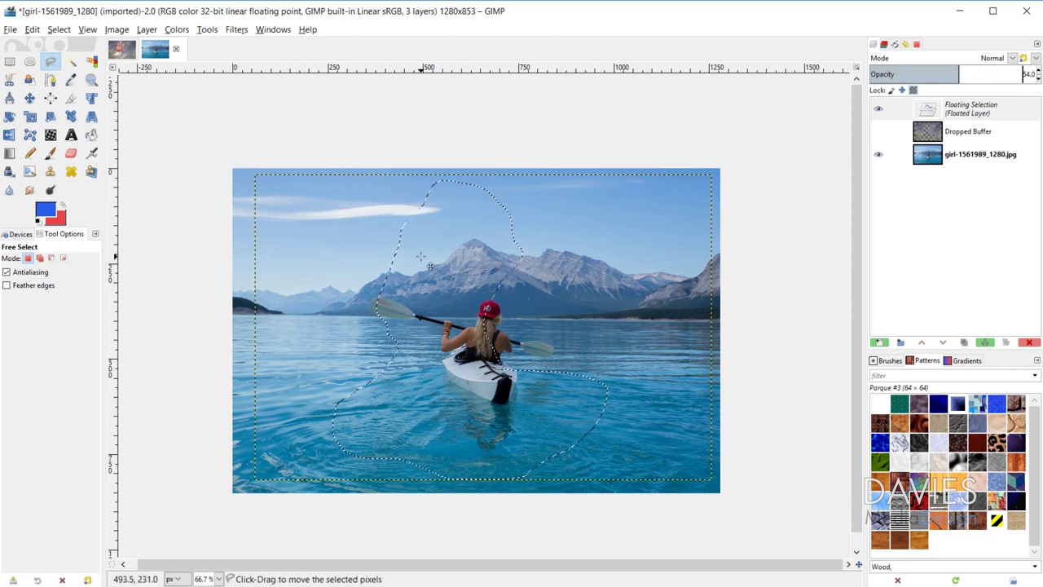
click(949, 111)
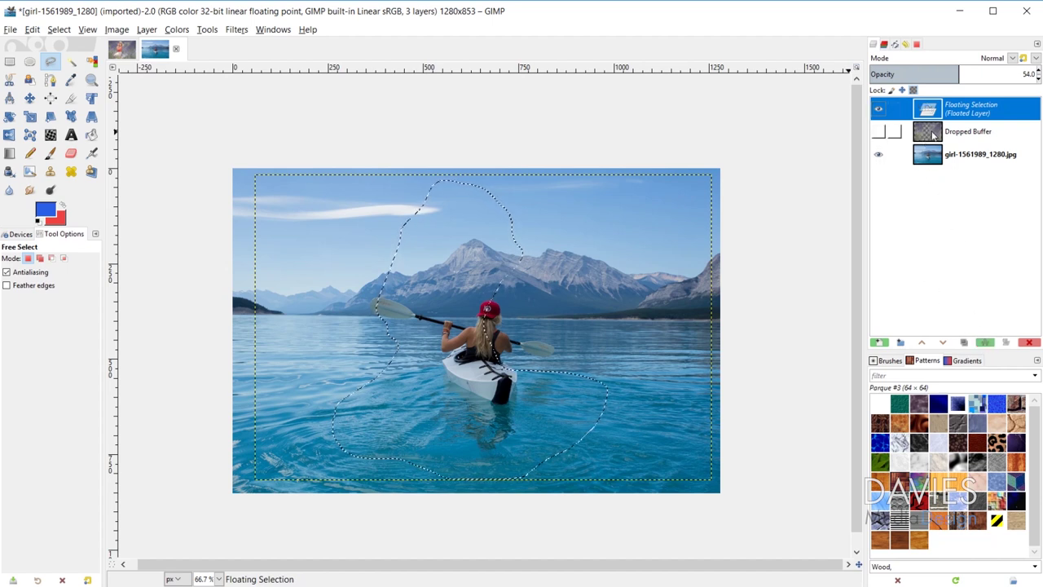
click(880, 343)
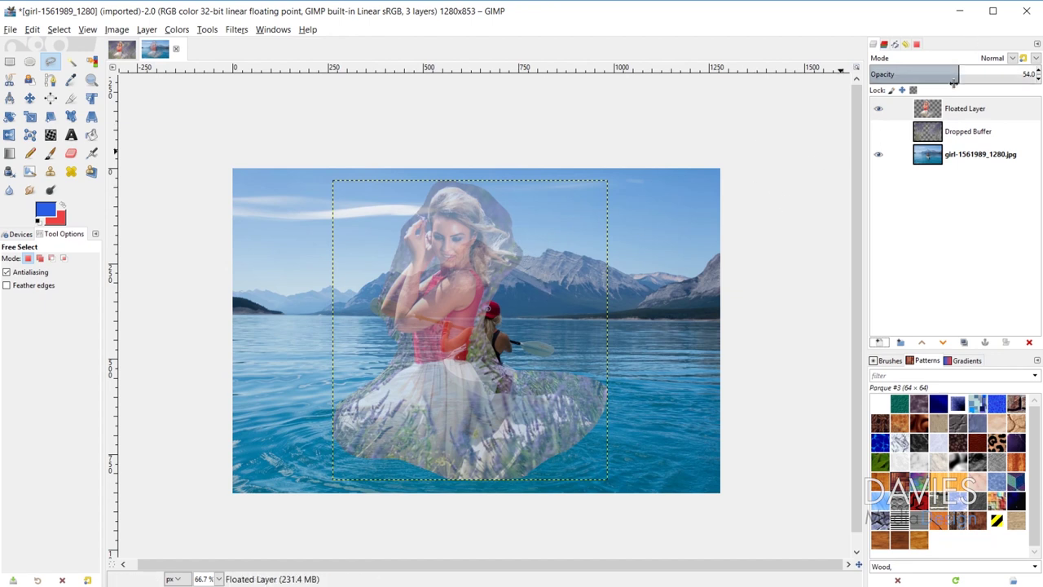
Step: Raise the Floated Layer's opacity to 100
click(1013, 74)
drag(1023, 73, 1037, 73)
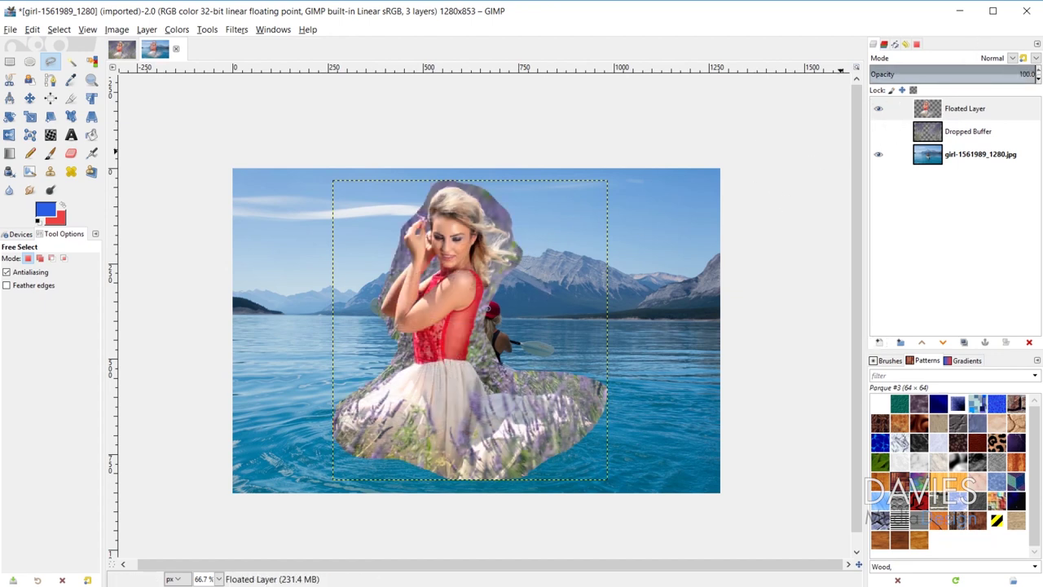
Step: Try the Floated Layer at 62.5 opacity and undo back to the floating selection
mouse_move(972, 65)
mouse_down()
mouse_move(992, 61)
mouse_move(964, 58)
mouse_move(1023, 72)
mouse_move(969, 72)
mouse_move(984, 76)
mouse_up()
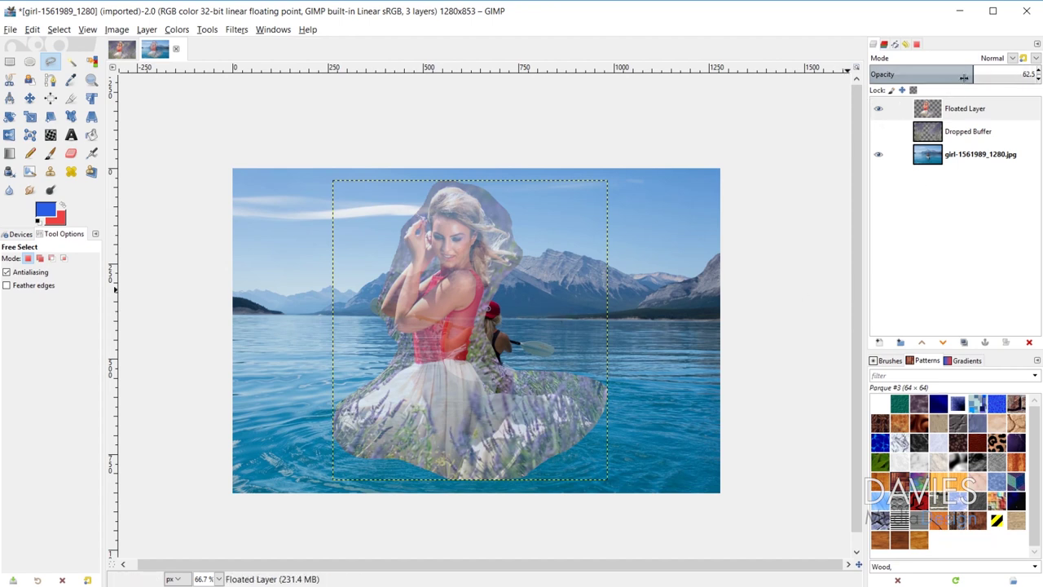
click(934, 114)
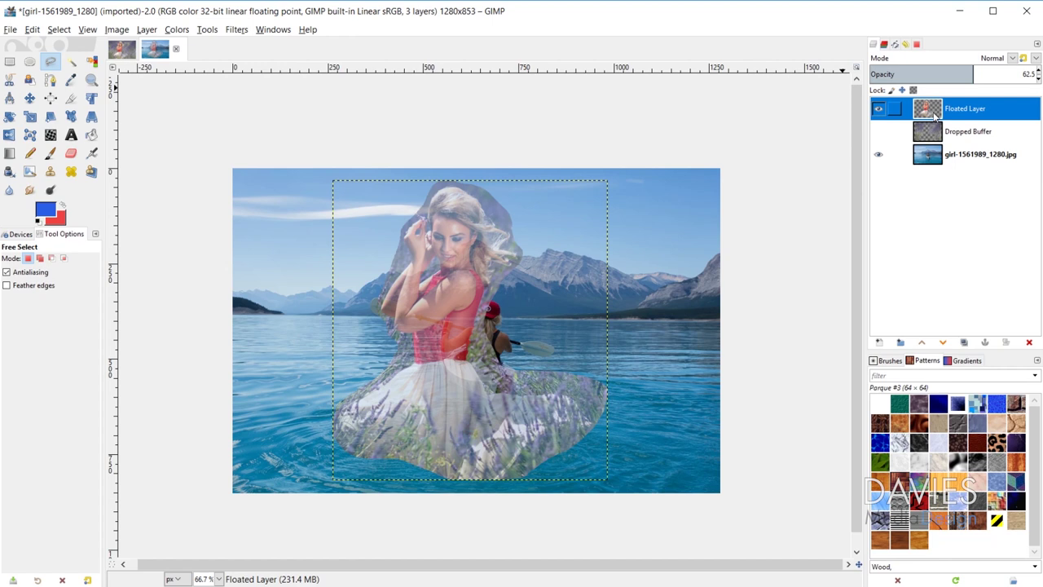
key(ctrl+z)
key(ctrl+z)
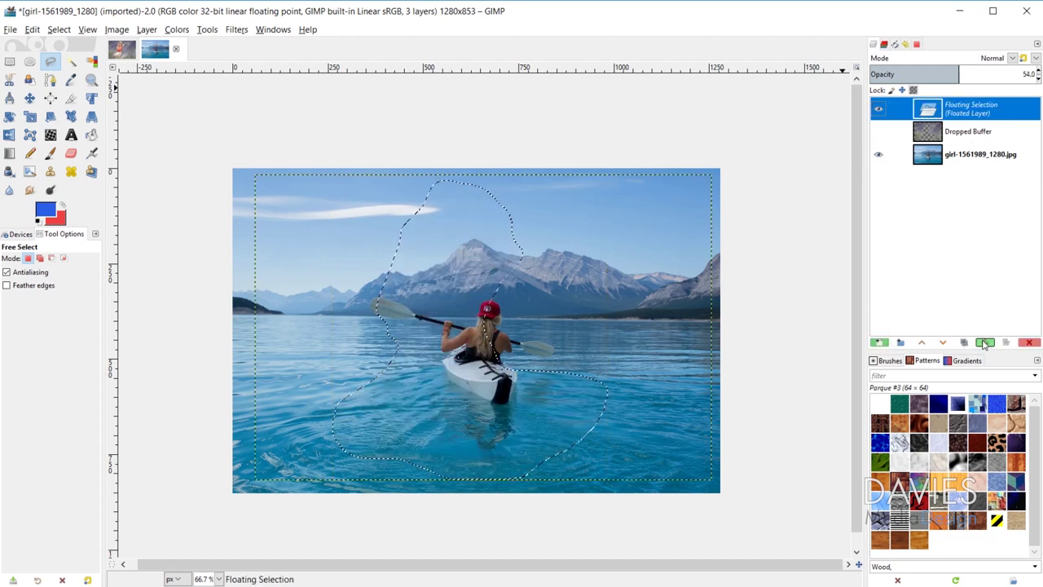
Step: Anchor the floating selection to the Dropped Buffer layer and make that layer visible
click(983, 343)
click(880, 109)
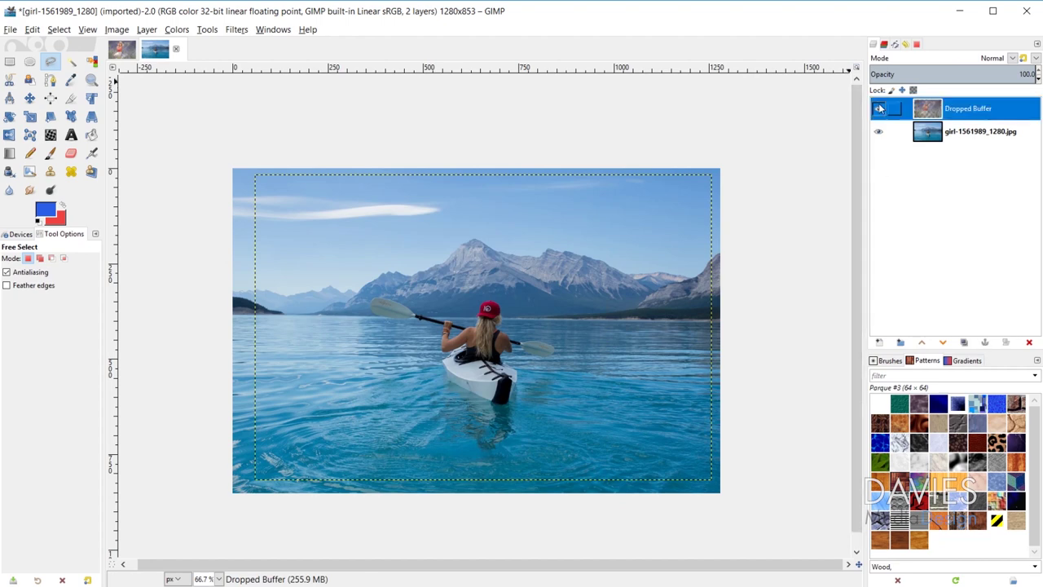
click(880, 109)
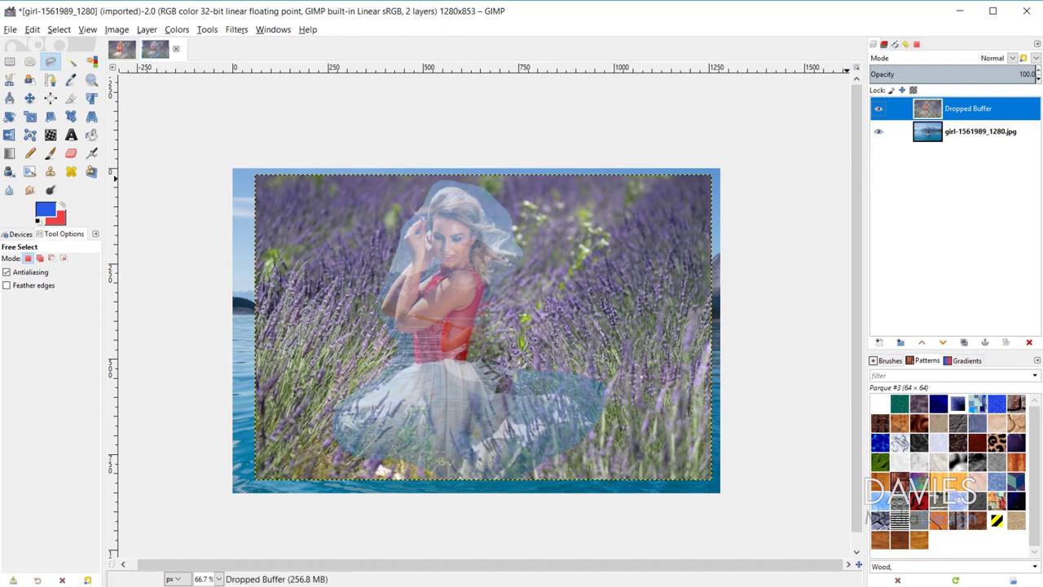
Step: Delete the Dropped Buffer layer and select the kayak photo layer
click(1029, 342)
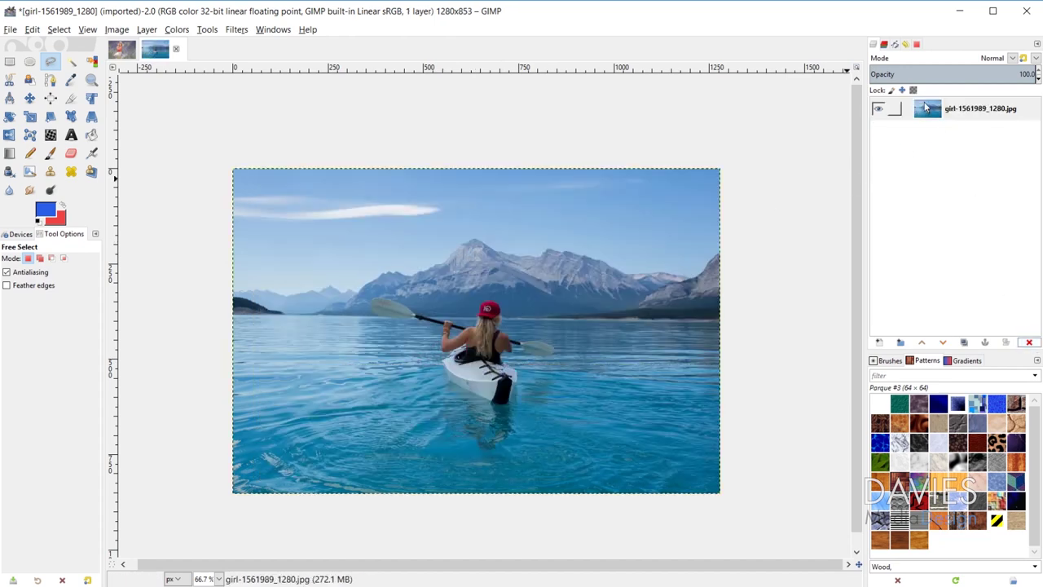
click(937, 114)
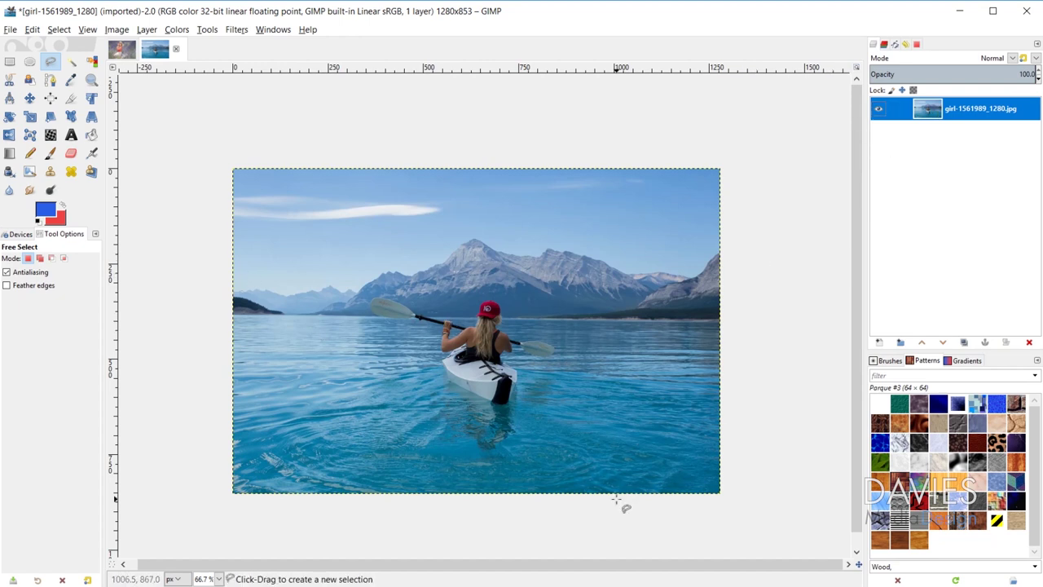
Step: Outline the kayaker, her paddle and the kayak loosely with a Free Select selection
click(459, 312)
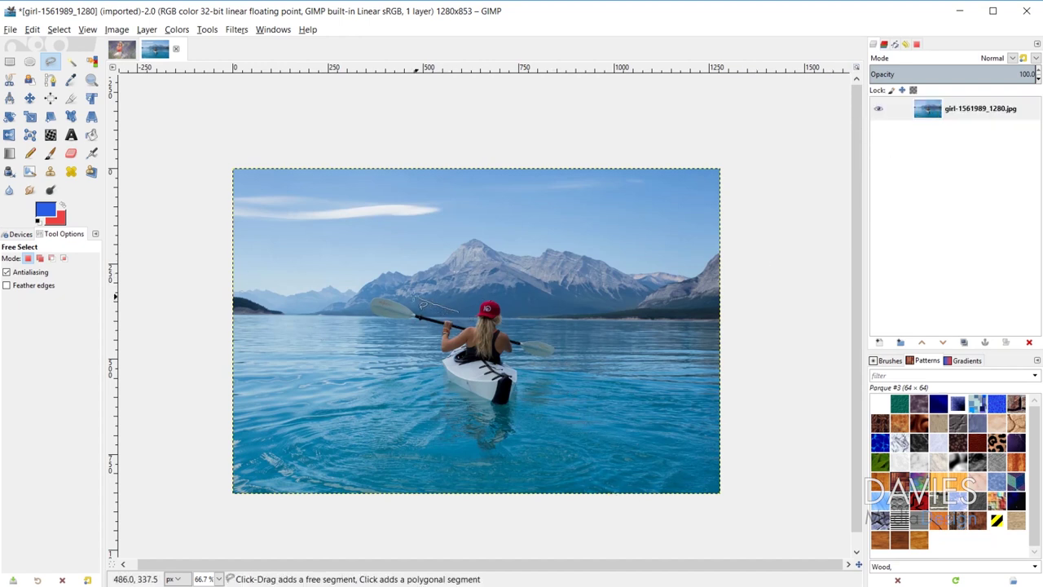
mouse_move(405, 333)
mouse_down()
mouse_move(430, 345)
mouse_move(437, 378)
mouse_move(482, 423)
mouse_move(543, 426)
mouse_move(541, 376)
mouse_move(566, 371)
mouse_move(573, 346)
mouse_move(509, 316)
mouse_move(501, 282)
mouse_move(469, 314)
mouse_up()
click(460, 310)
key(Return)
Step: Float the selection around the kayaker and convert the floating selection into a new layer
click(59, 29)
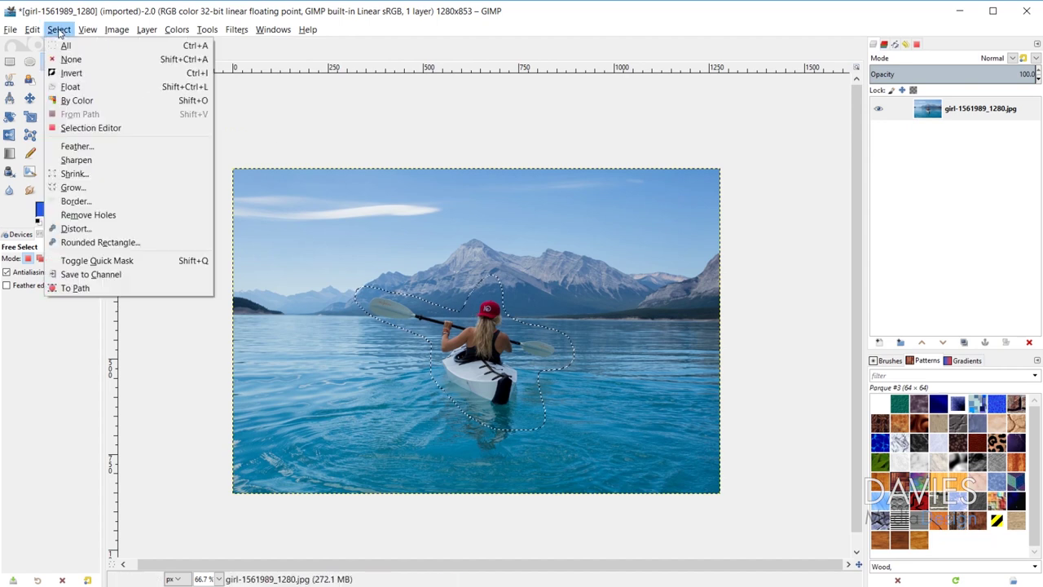
click(71, 87)
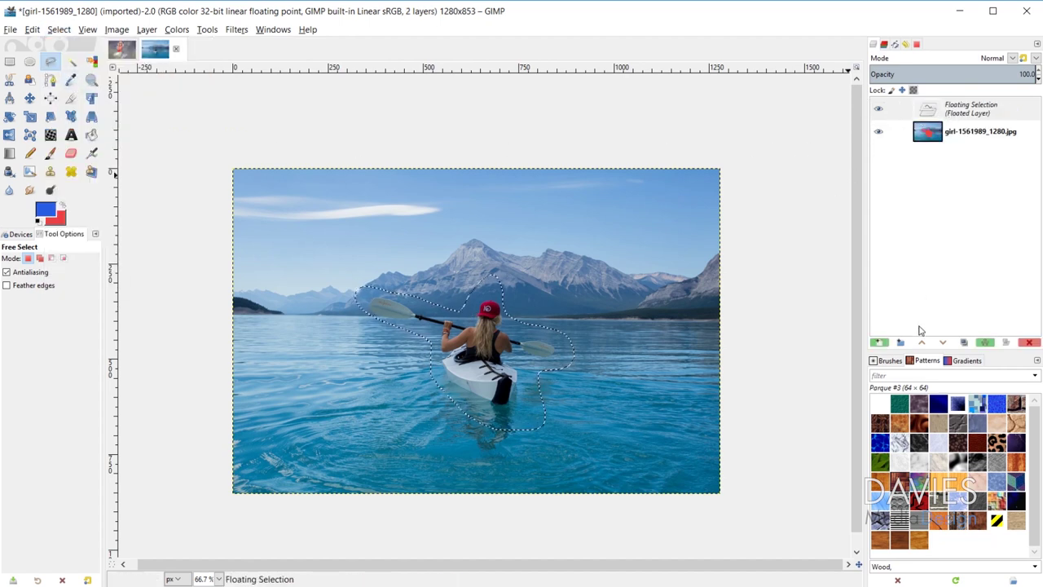
click(879, 342)
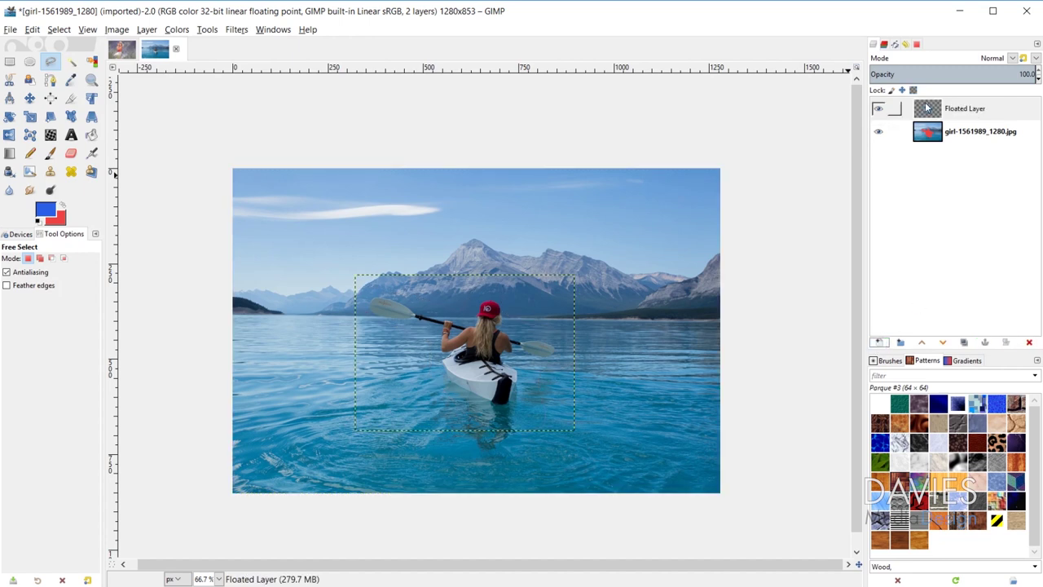
click(934, 110)
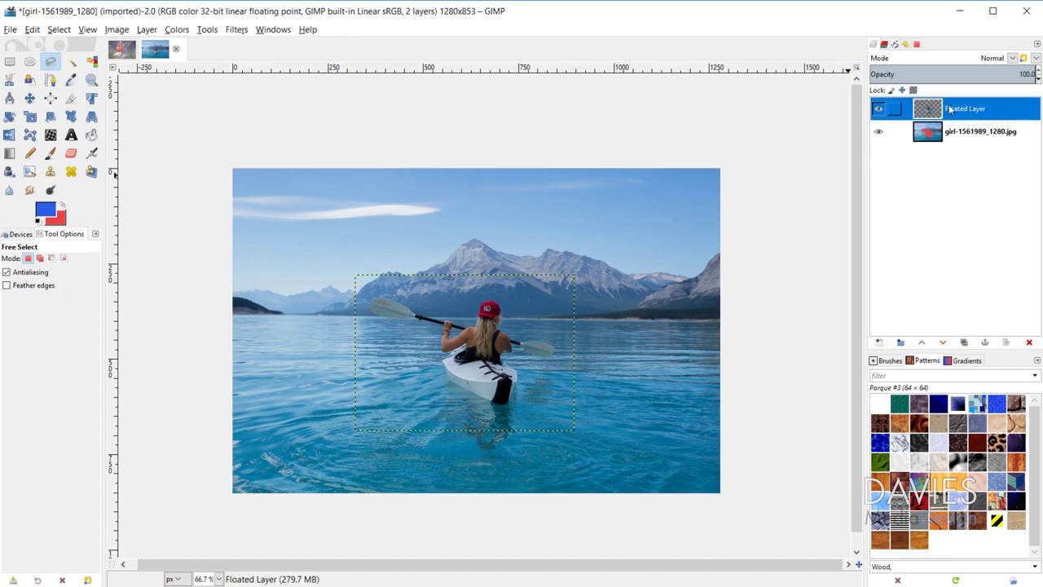
Step: Set the Floated Layer's opacity to 38.1, hide it and select the kayak photo layer beneath
drag(950, 75, 933, 77)
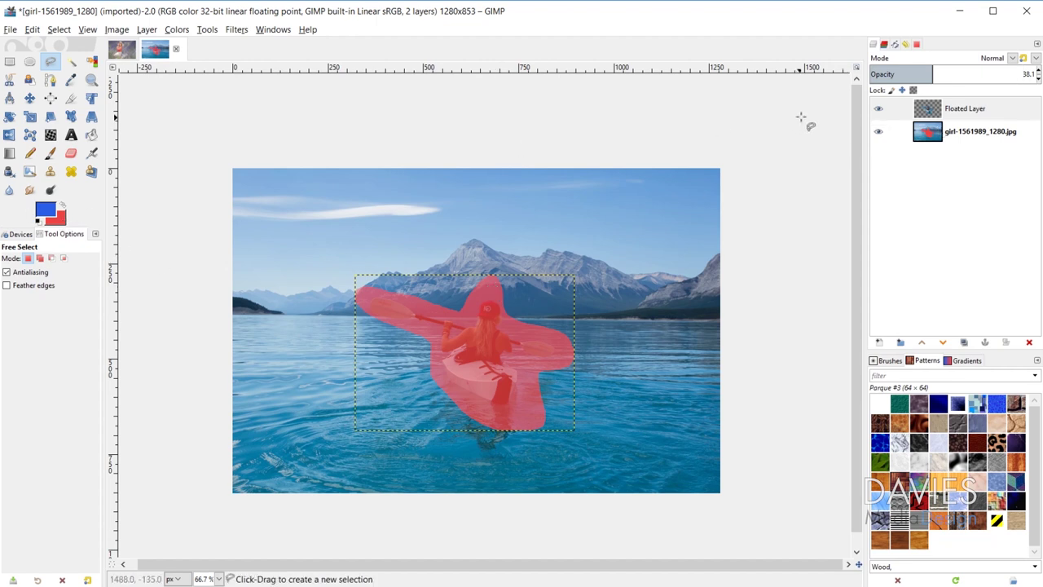
click(879, 108)
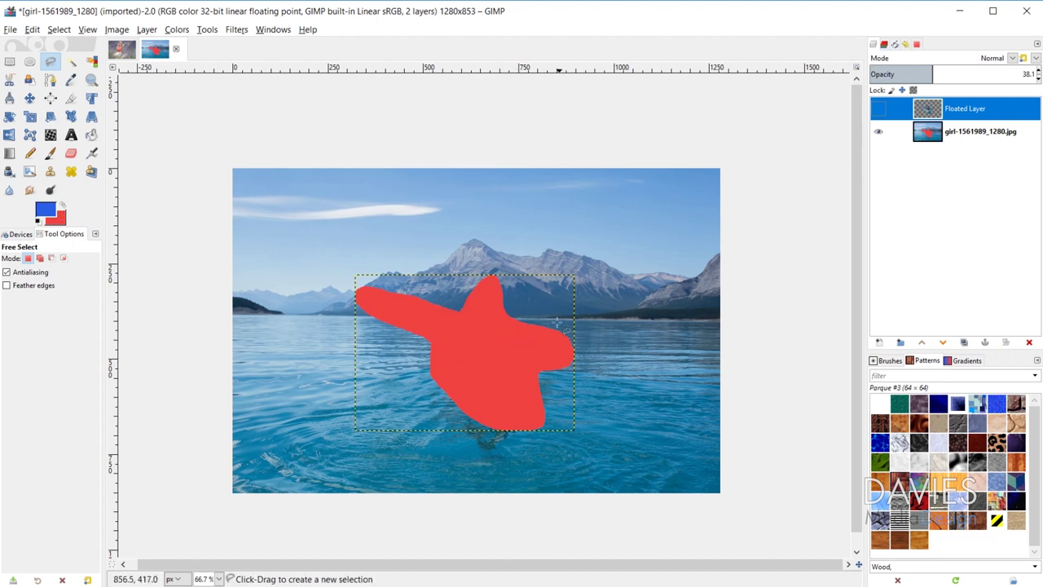
click(945, 137)
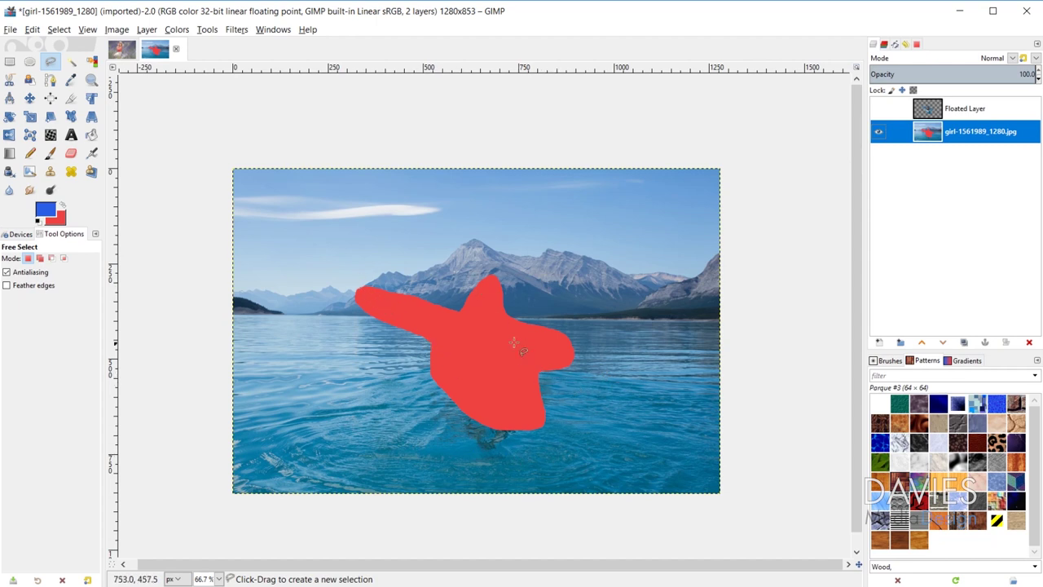
Step: Undo the opacity change, the new layer and the float to restore the selection on the kayak photo
key(ctrl+z)
key(ctrl+z)
key(ctrl+z)
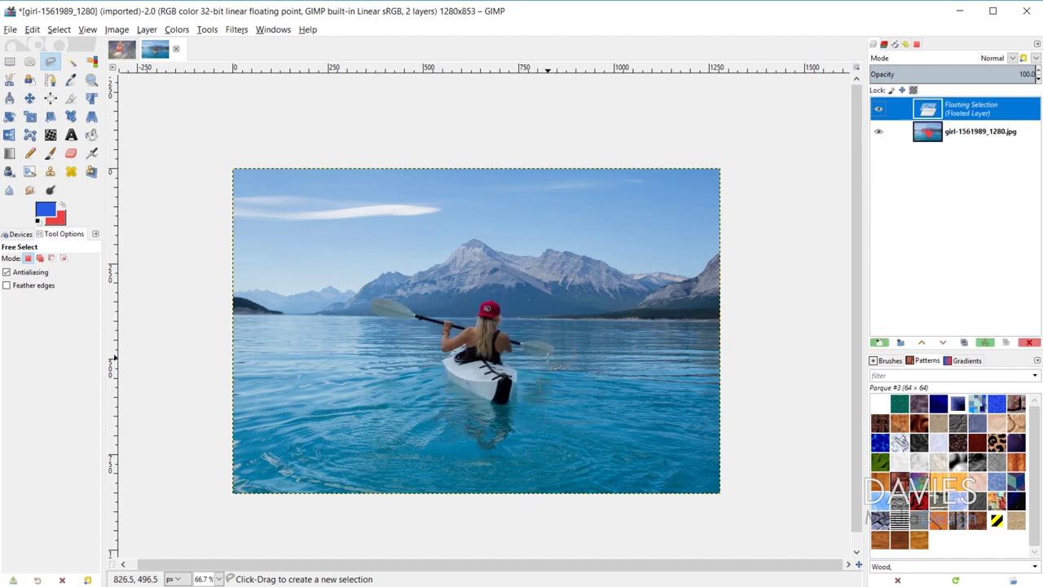
key(ctrl+z)
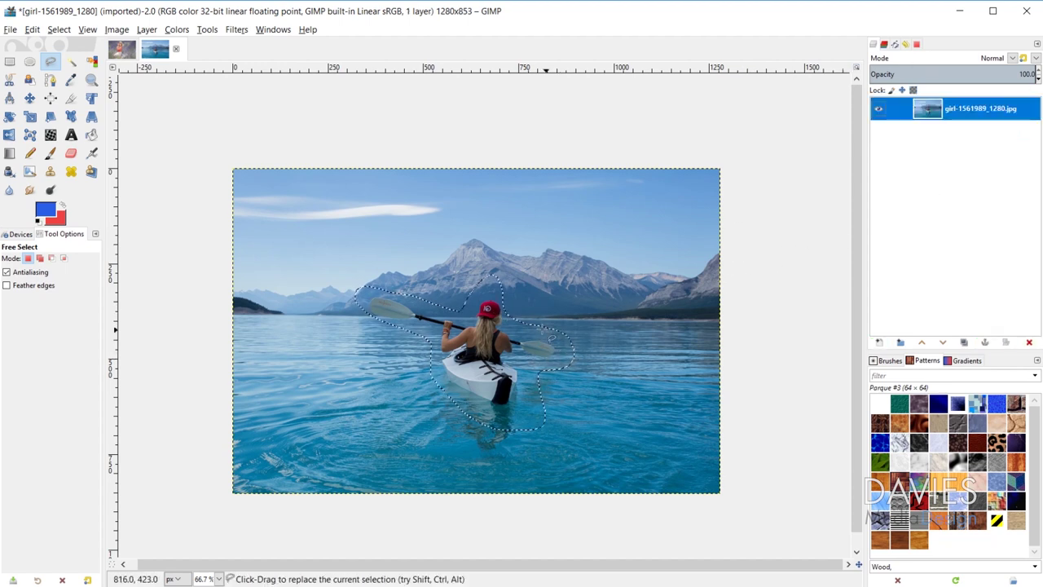
Step: Add an alpha channel to the kayak photo layer and float the selected kayaker area
right_click(933, 112)
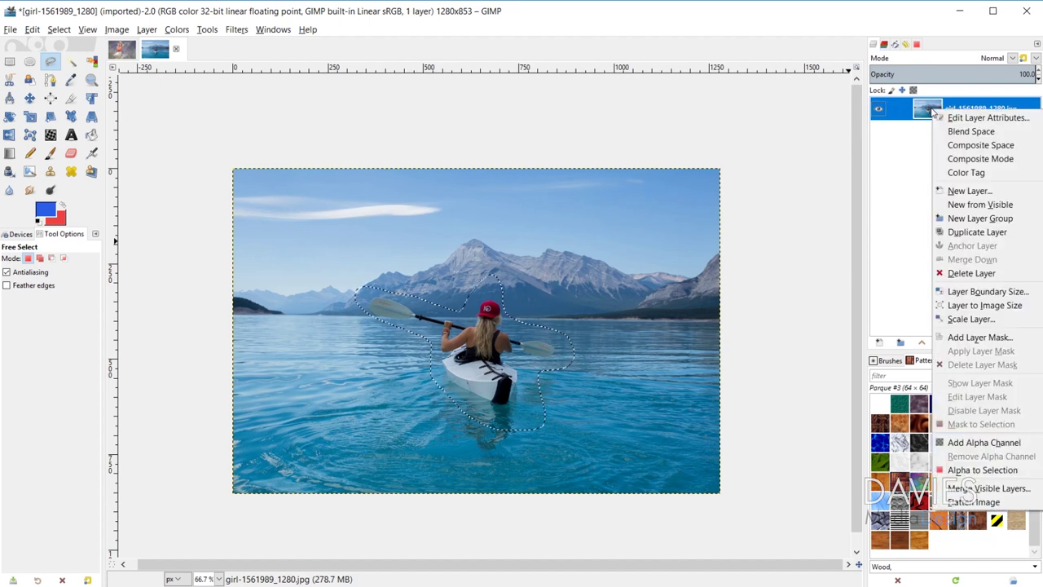
click(982, 442)
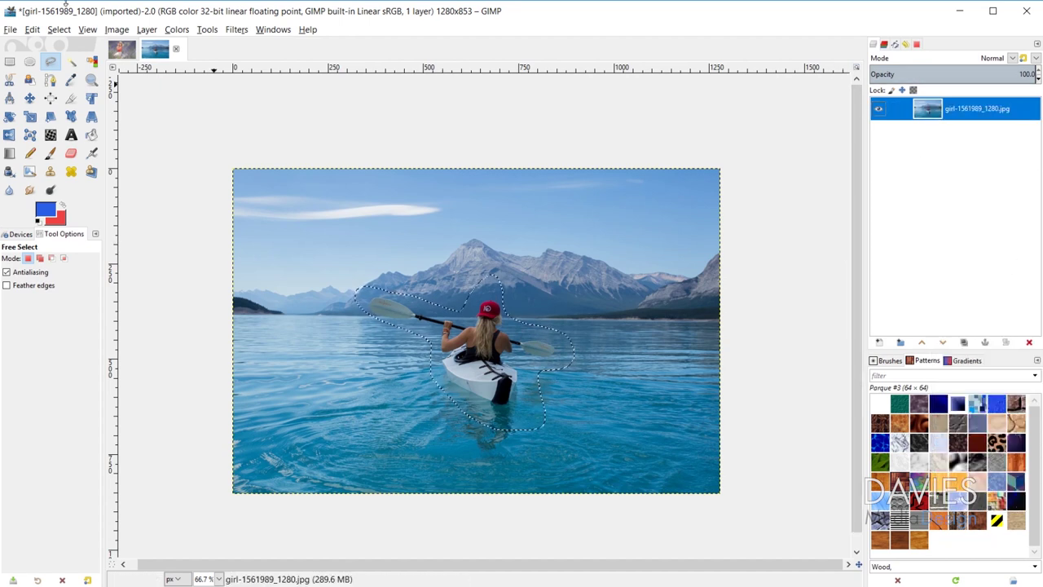
click(58, 31)
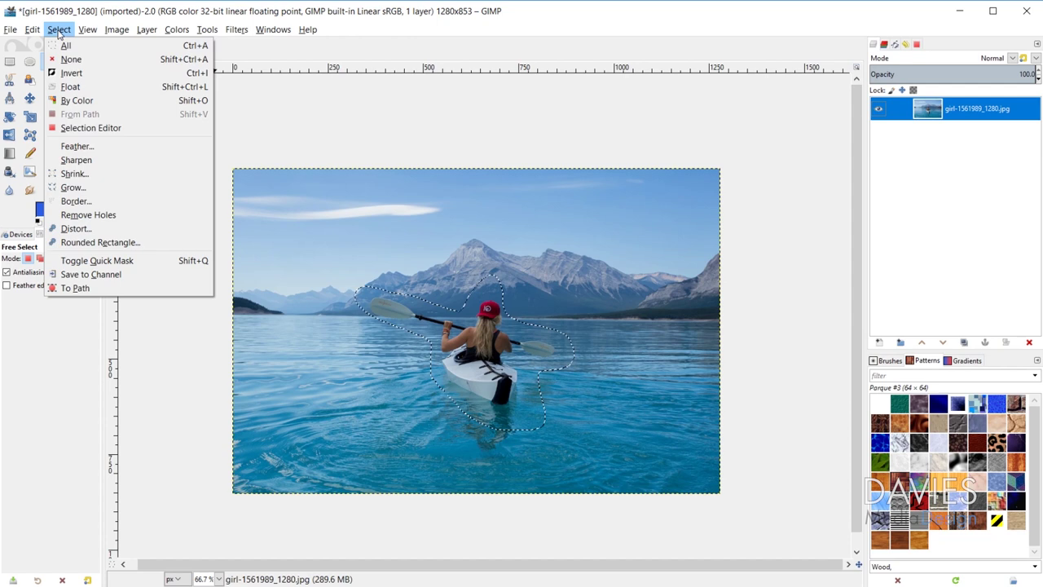
click(70, 87)
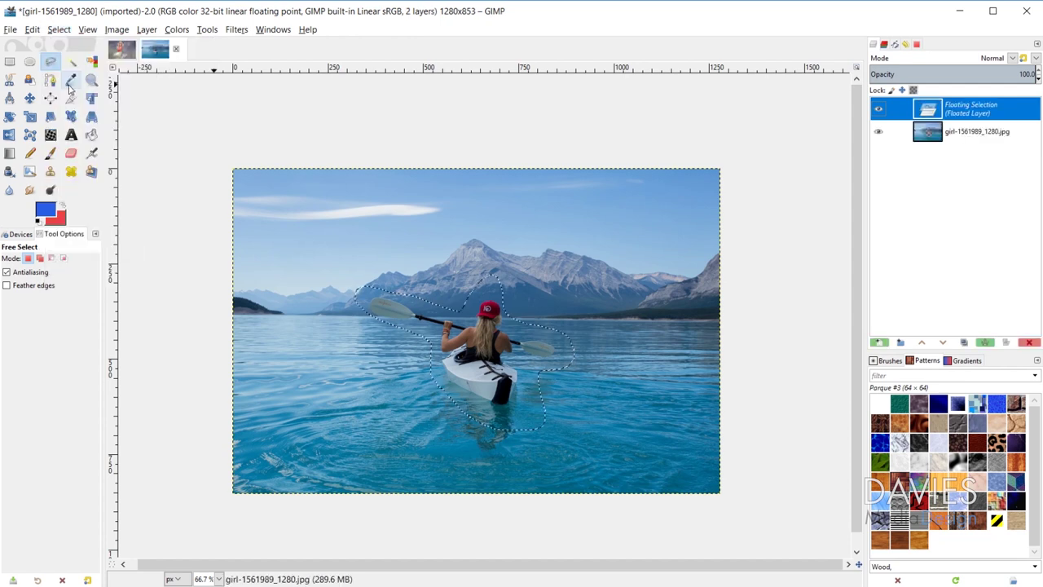
Step: Convert the floating selection into a new layer and set its opacity to 52.9
click(879, 342)
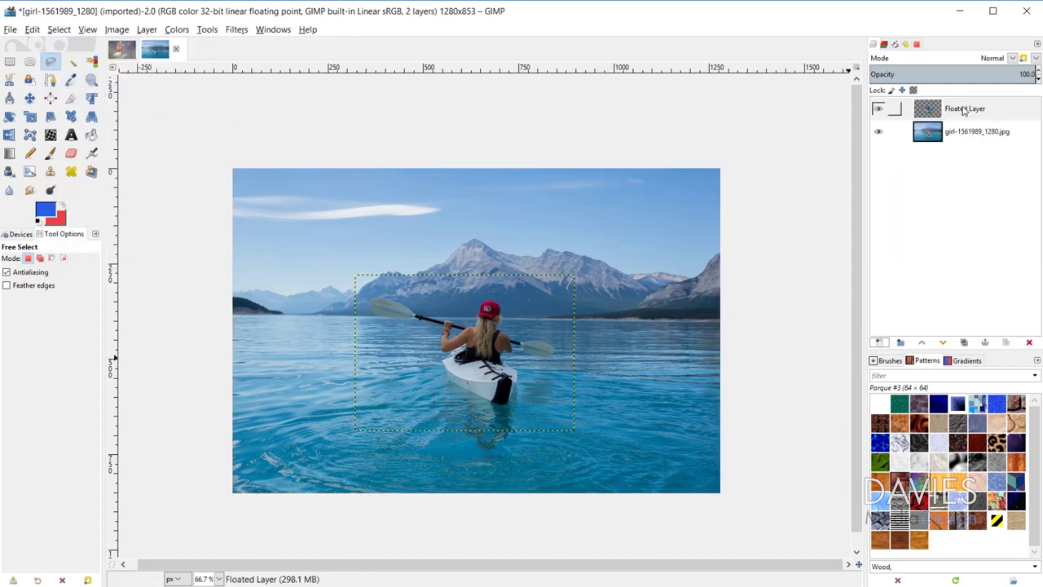
mouse_move(954, 75)
mouse_down()
mouse_move(934, 74)
mouse_move(965, 72)
mouse_move(958, 70)
mouse_up()
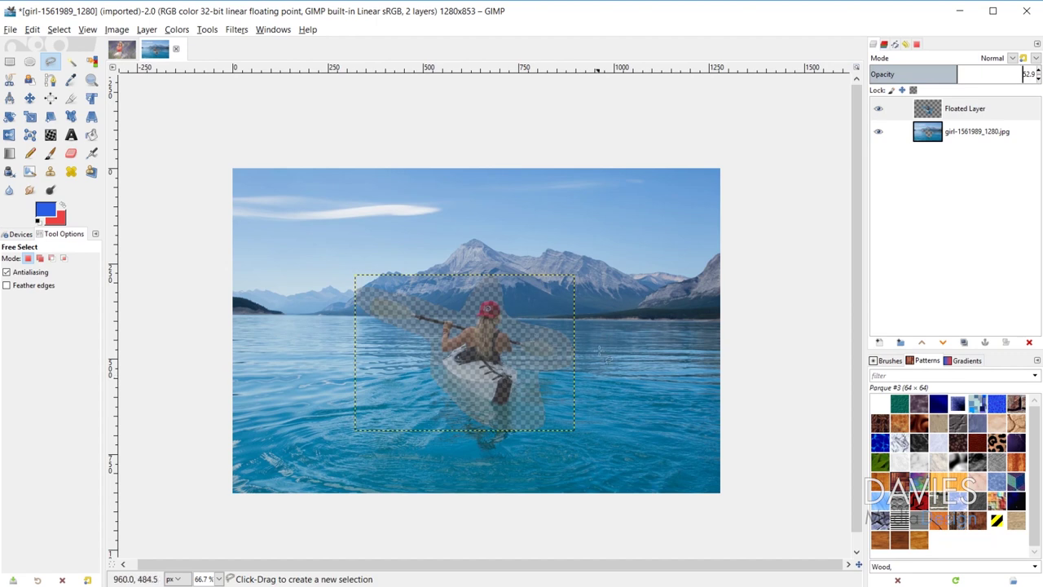
Step: Undo the floated layer changes back to the single kayak photo layer with its selection
key(ctrl+z)
key(ctrl+z)
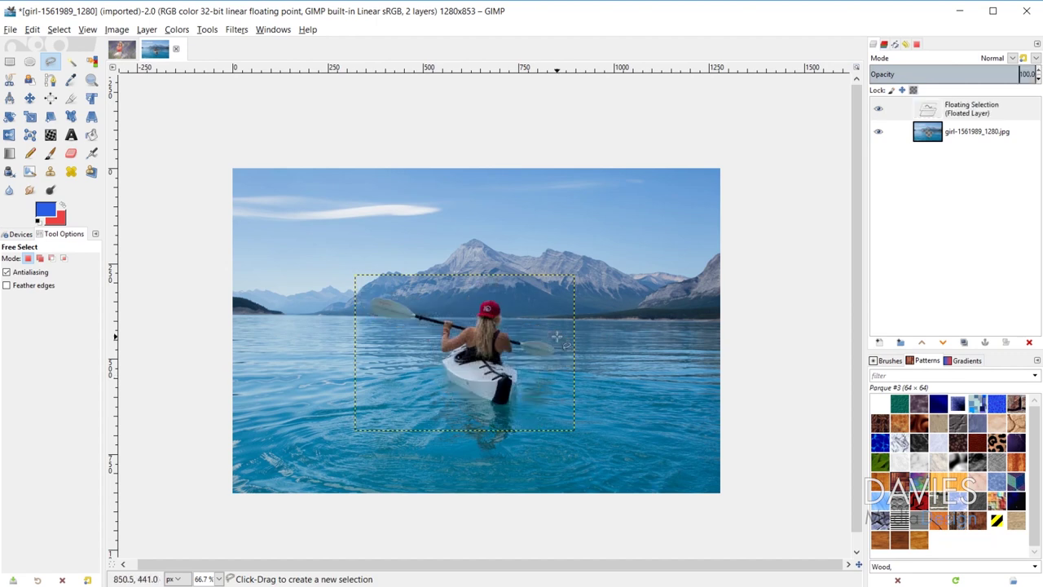
key(ctrl+z)
Step: Activate the Move tool and add a layer mask to the kayak photo layer, initialized to Selection
key(m)
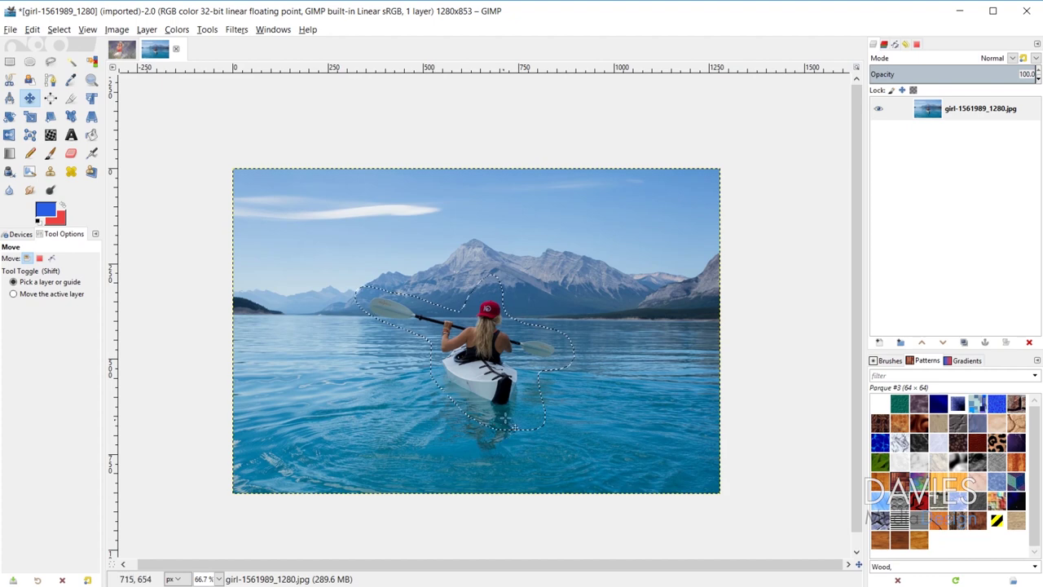
right_click(932, 112)
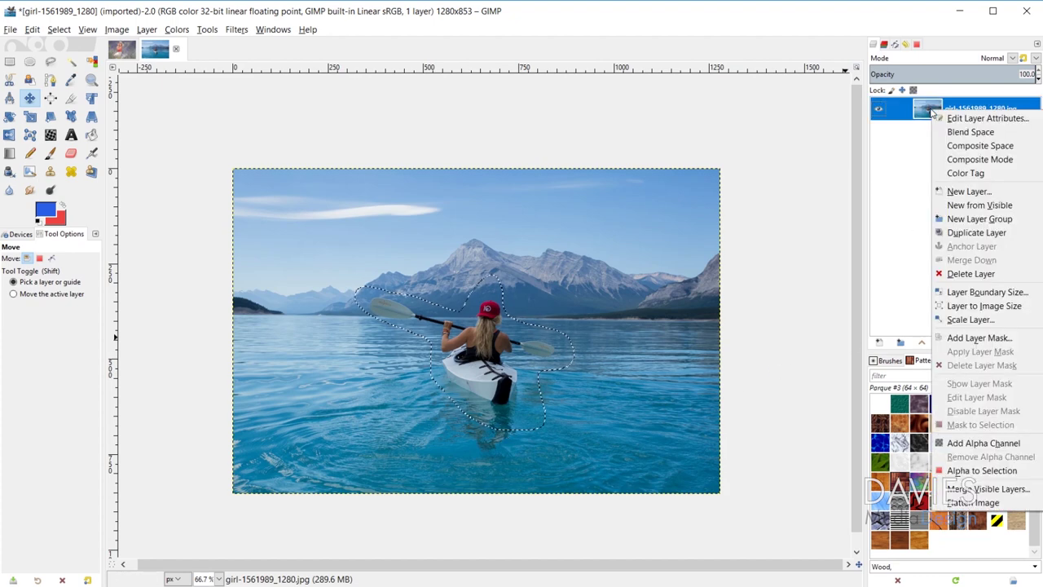
click(980, 338)
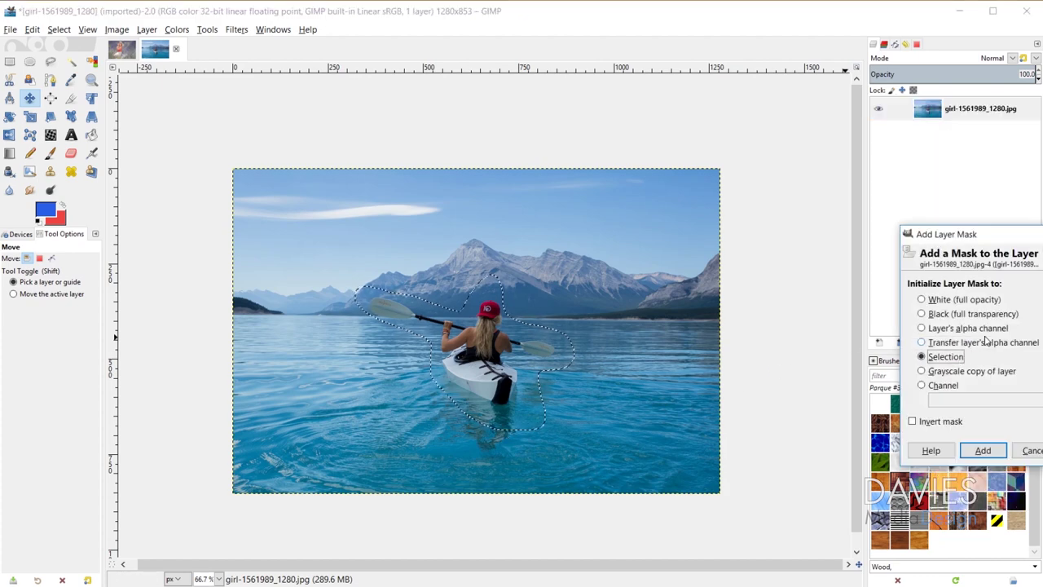
drag(980, 236, 797, 134)
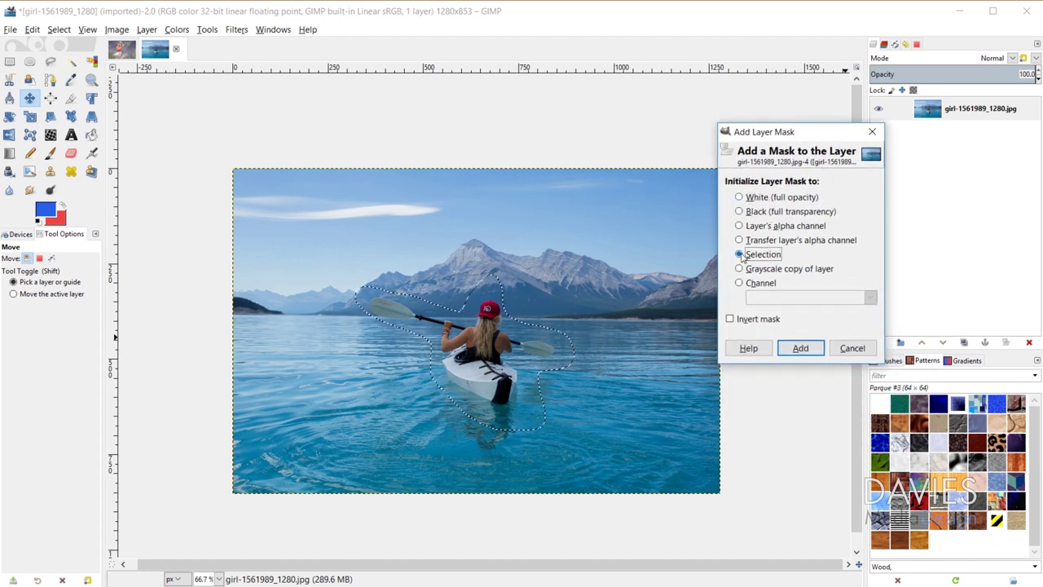
click(800, 347)
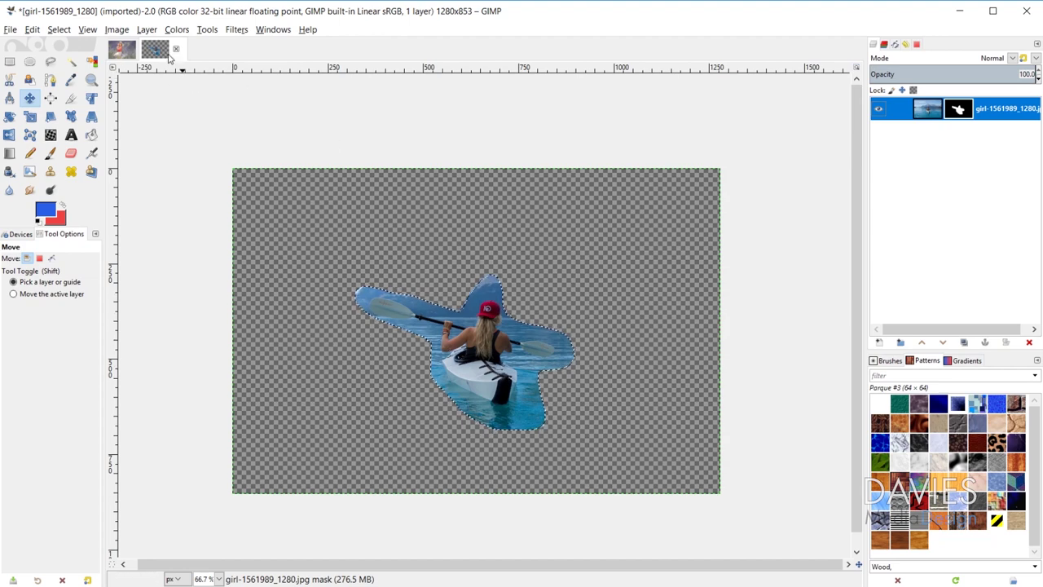
Step: Copy the masked kayaker into the lavender-field image as a new layer over the woman
click(122, 49)
drag(122, 49, 489, 342)
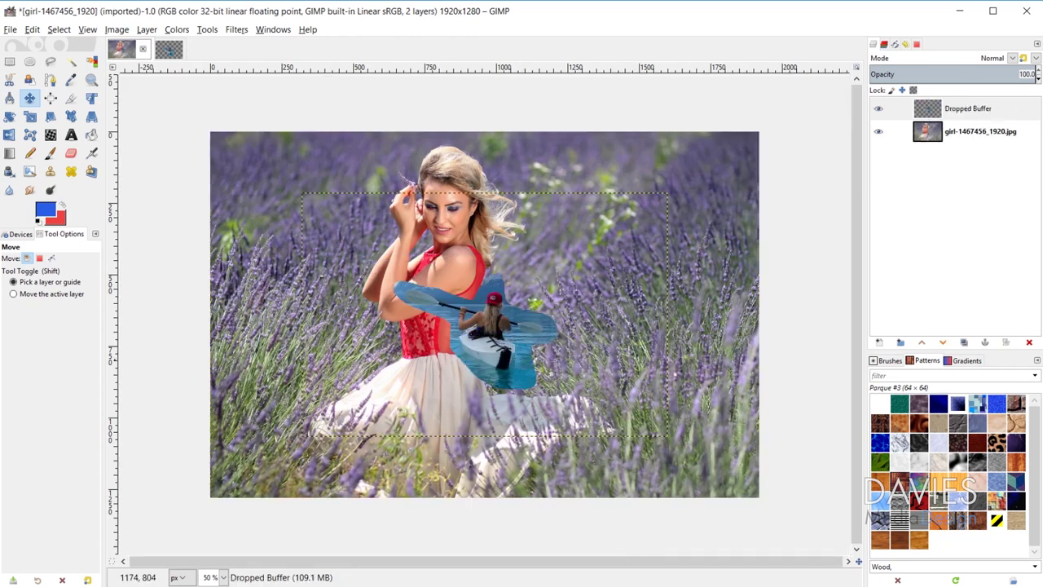
Step: Return to the kayak image and disable the layer mask on its photo layer
click(168, 51)
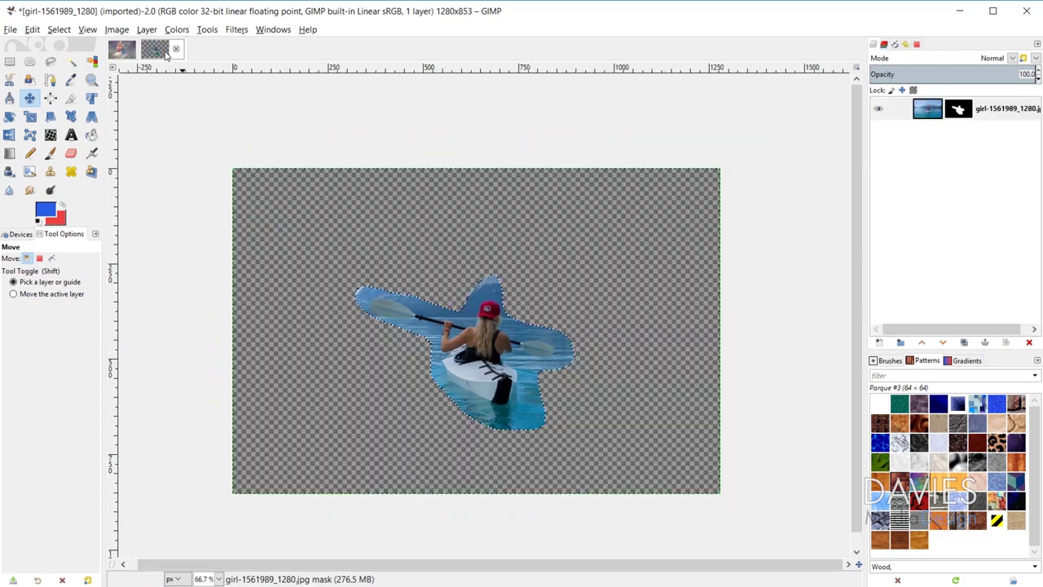
right_click(965, 115)
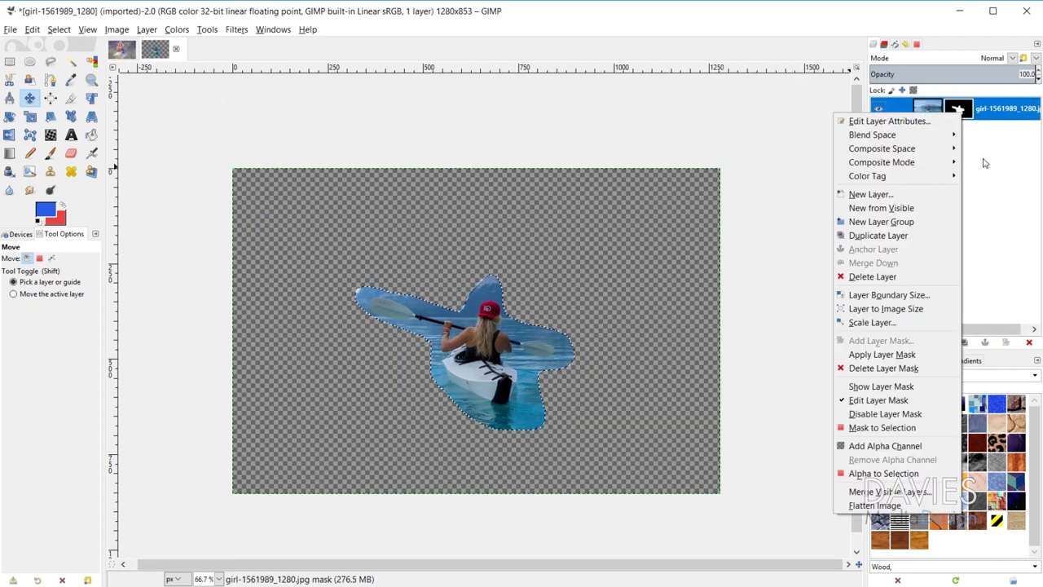
click(912, 419)
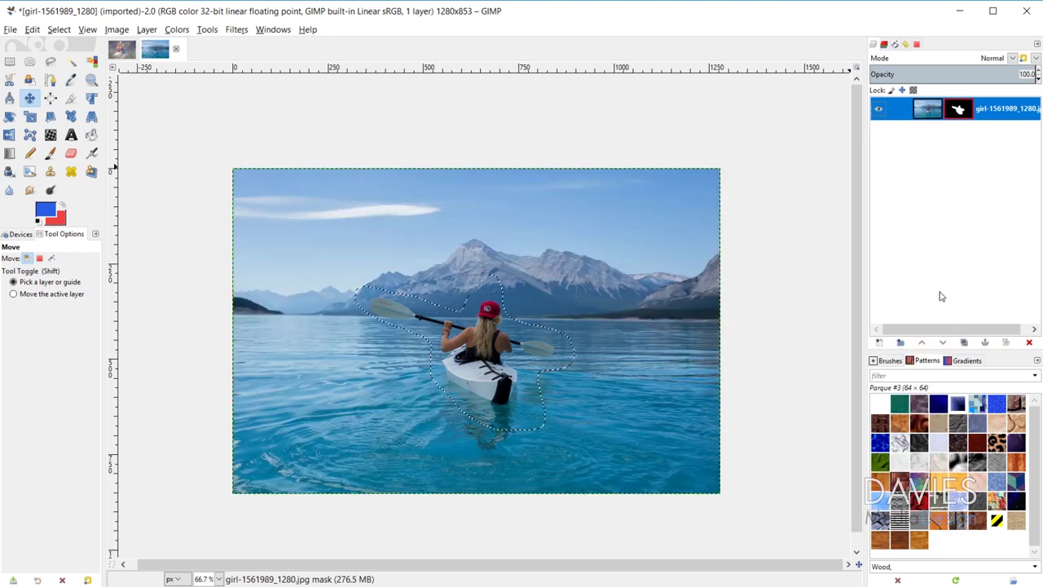
Step: Delete the layer mask from the kayak photo layer
click(968, 111)
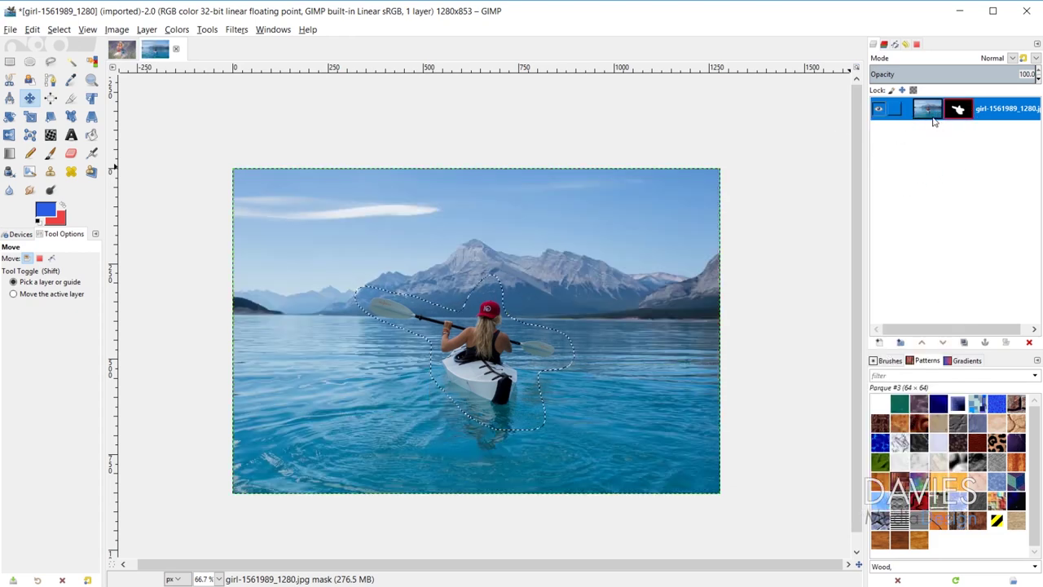
right_click(958, 113)
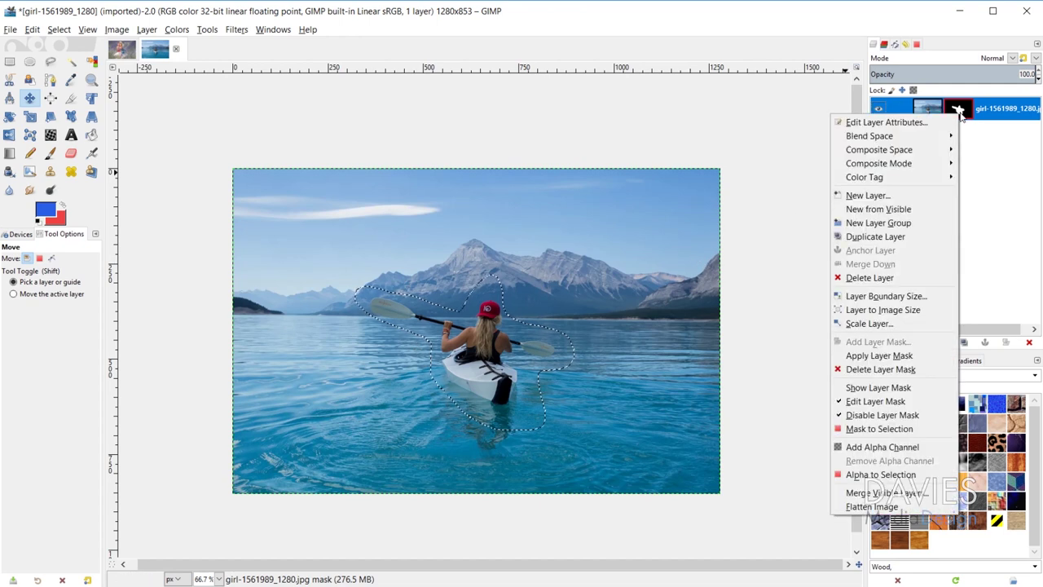
click(903, 369)
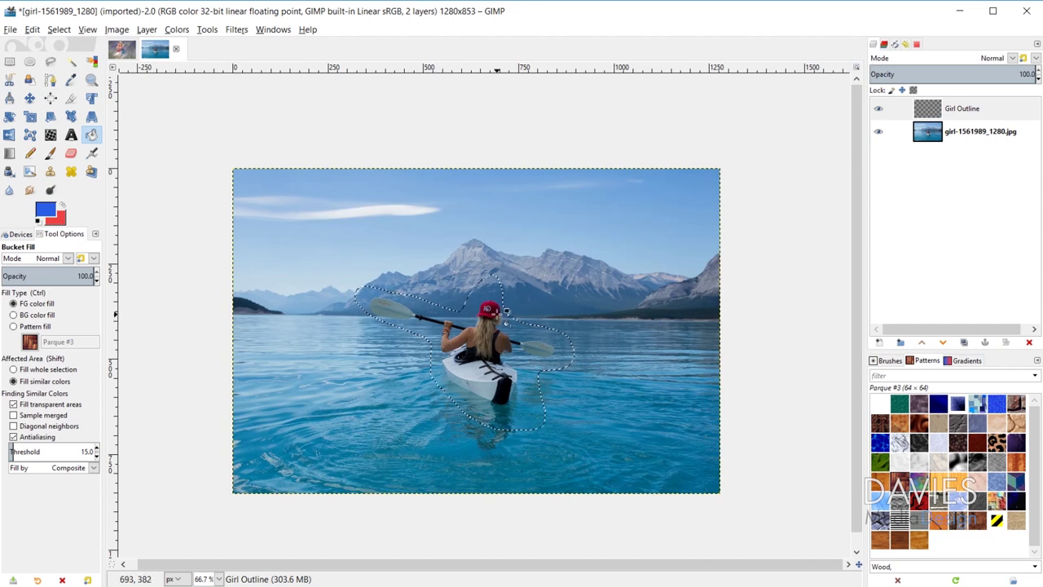
Step: Grow the selection around the kayaker by 25 px
click(59, 29)
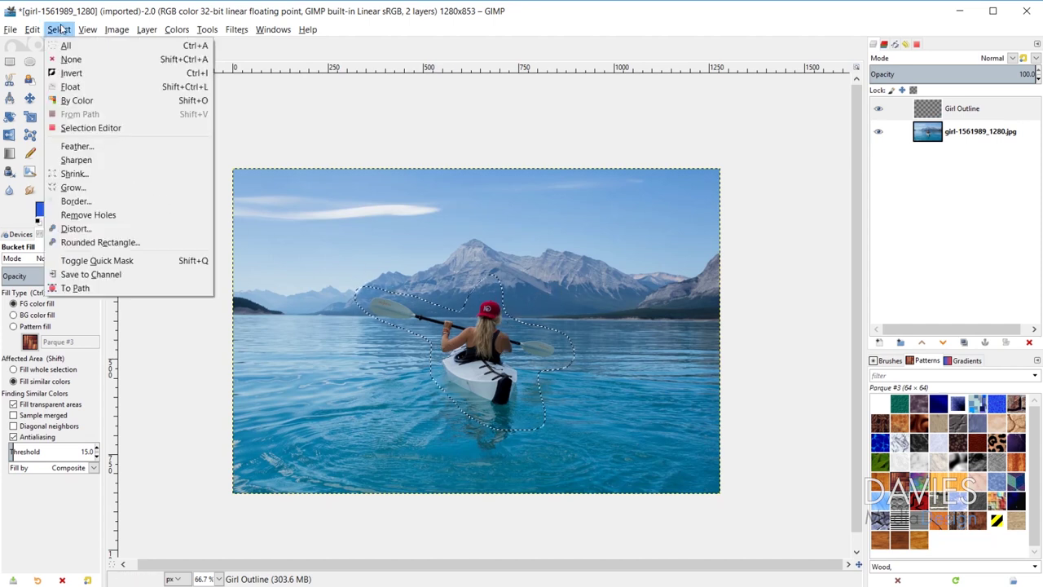
click(81, 187)
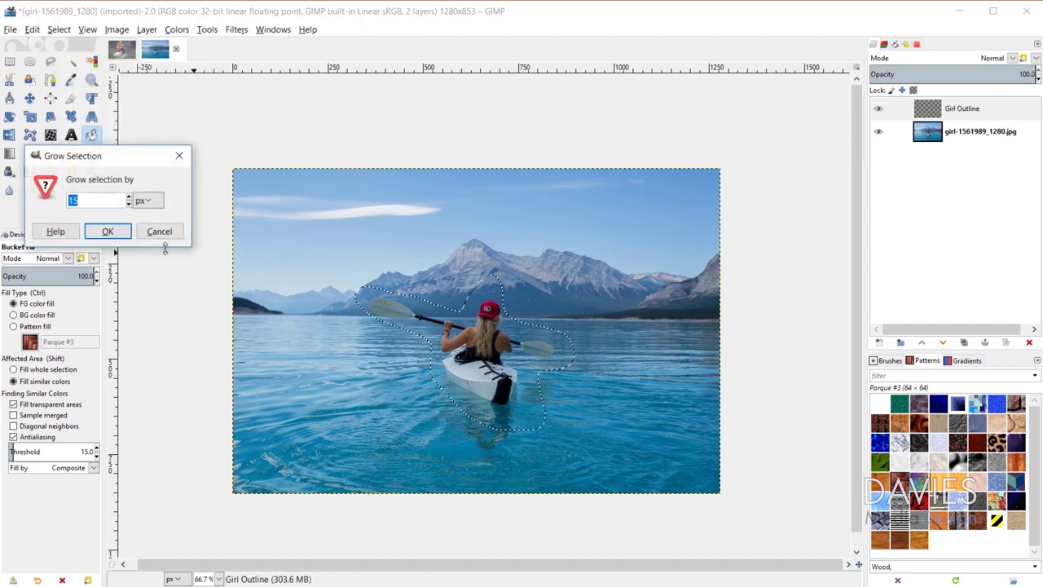
drag(94, 159, 275, 98)
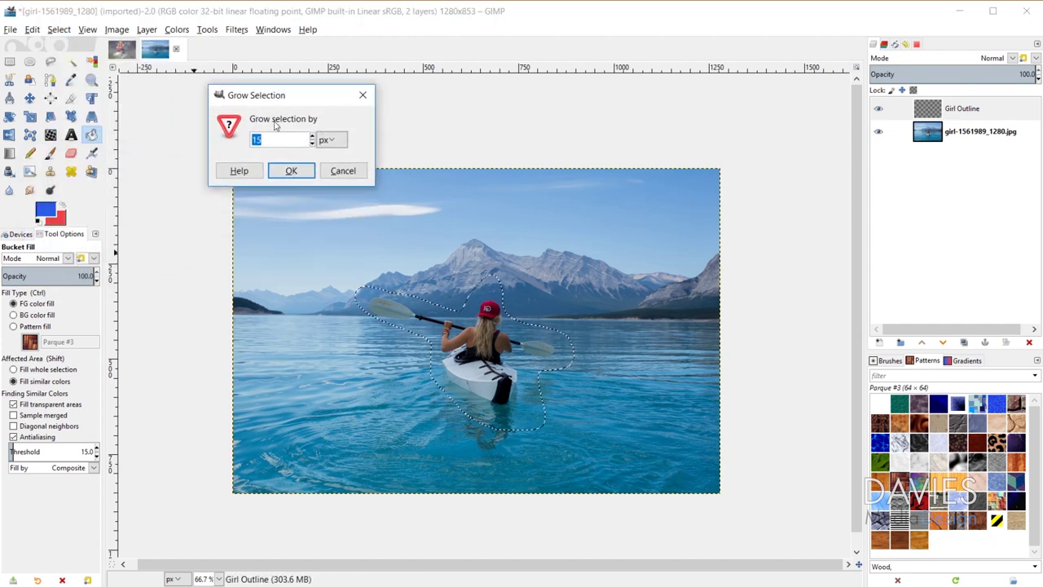
click(330, 140)
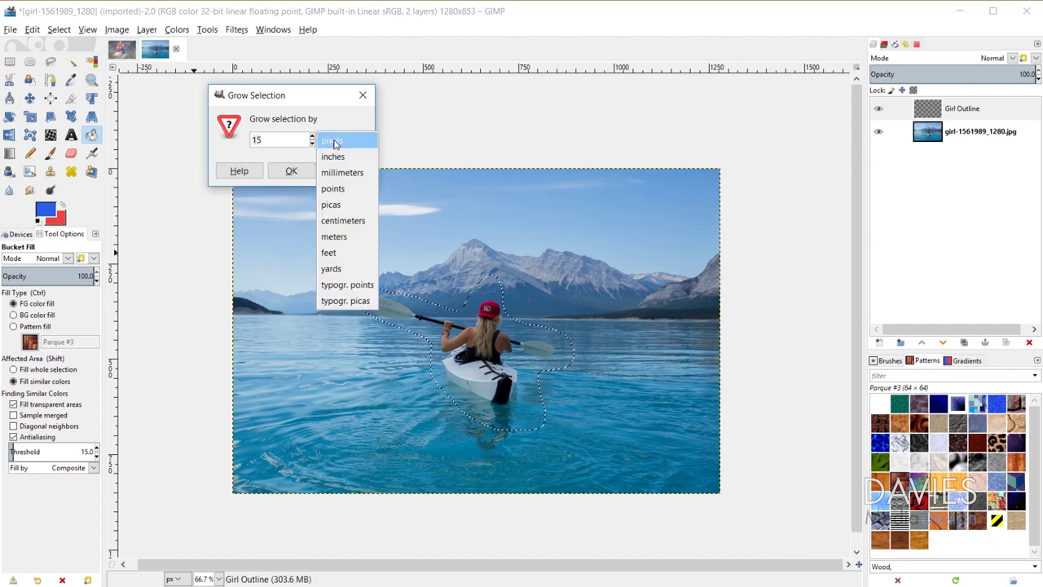
click(334, 143)
text(25)
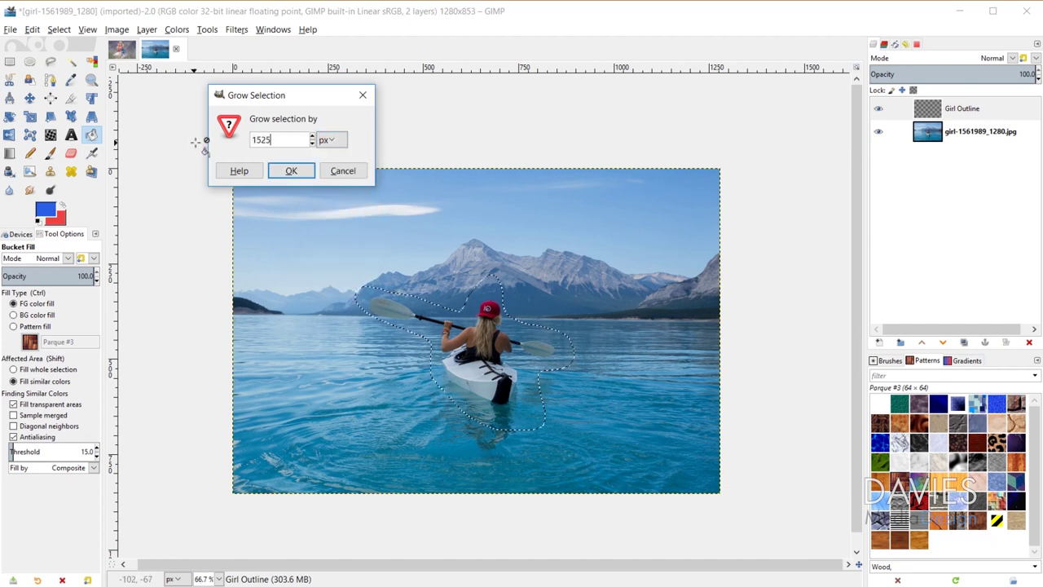
key(ctrl+a)
text(25)
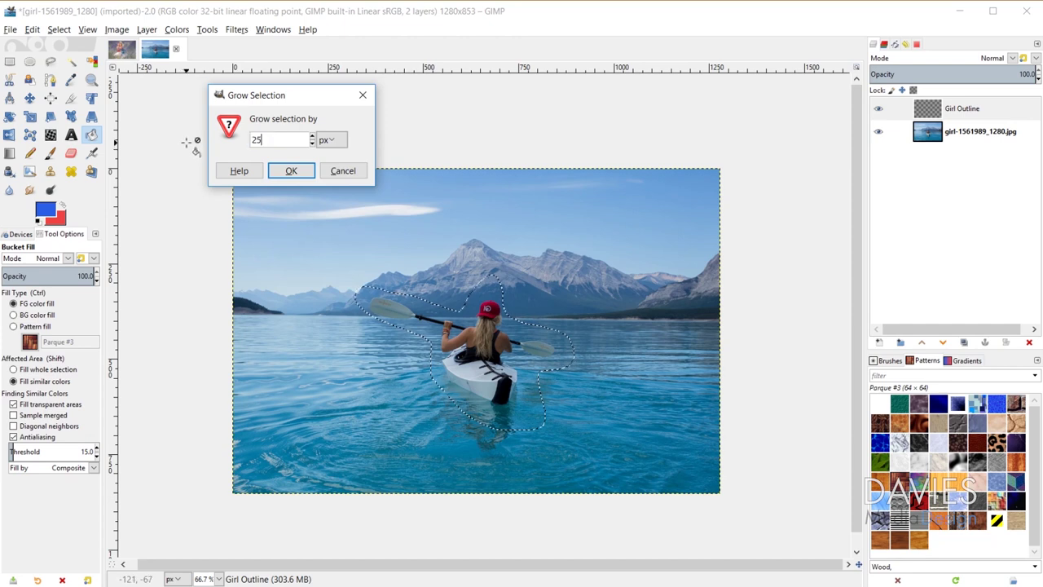
click(291, 171)
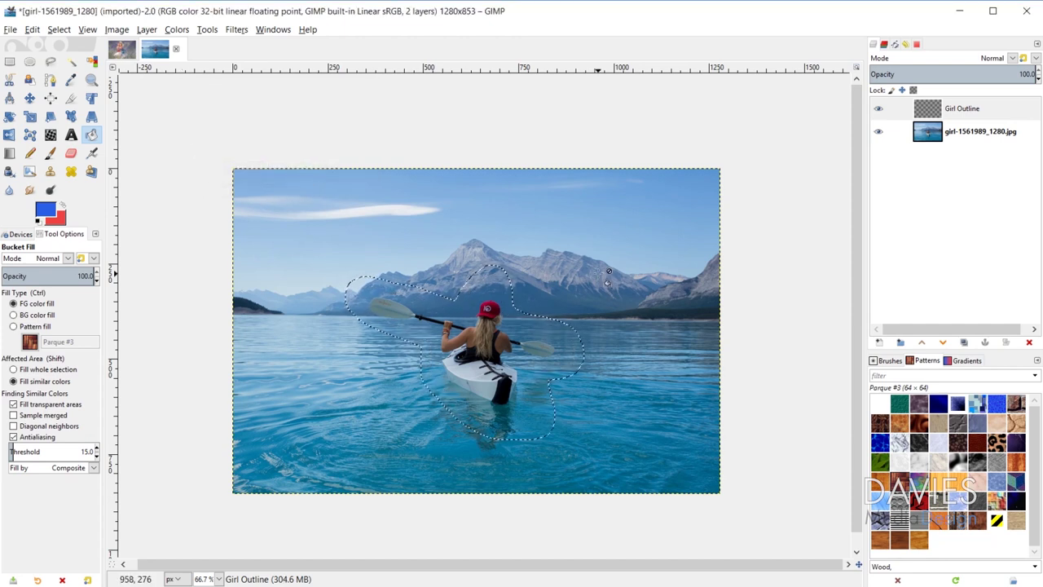
Step: Shrink the kayaker selection by 50 px
click(61, 30)
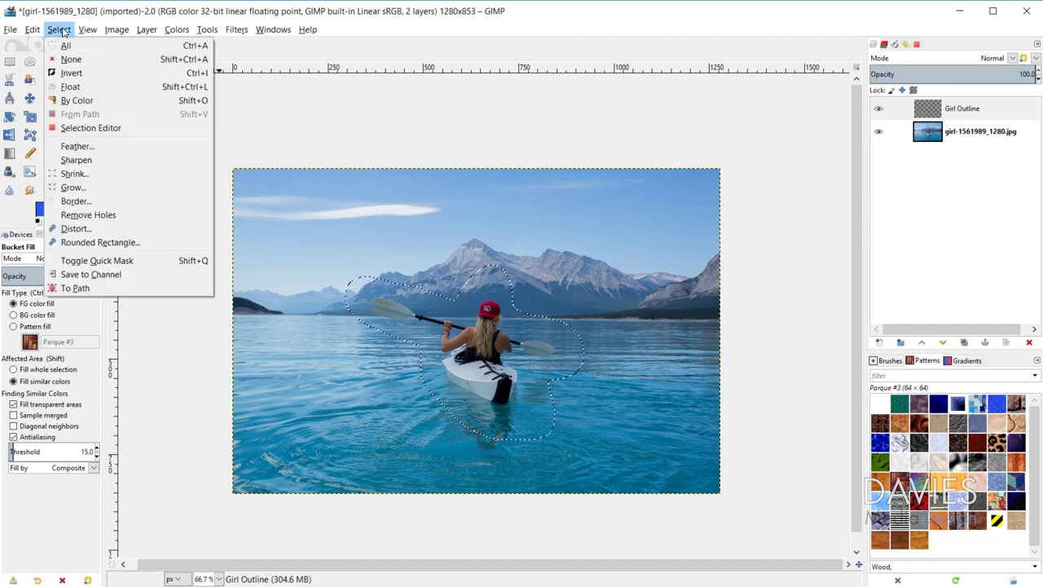
click(86, 174)
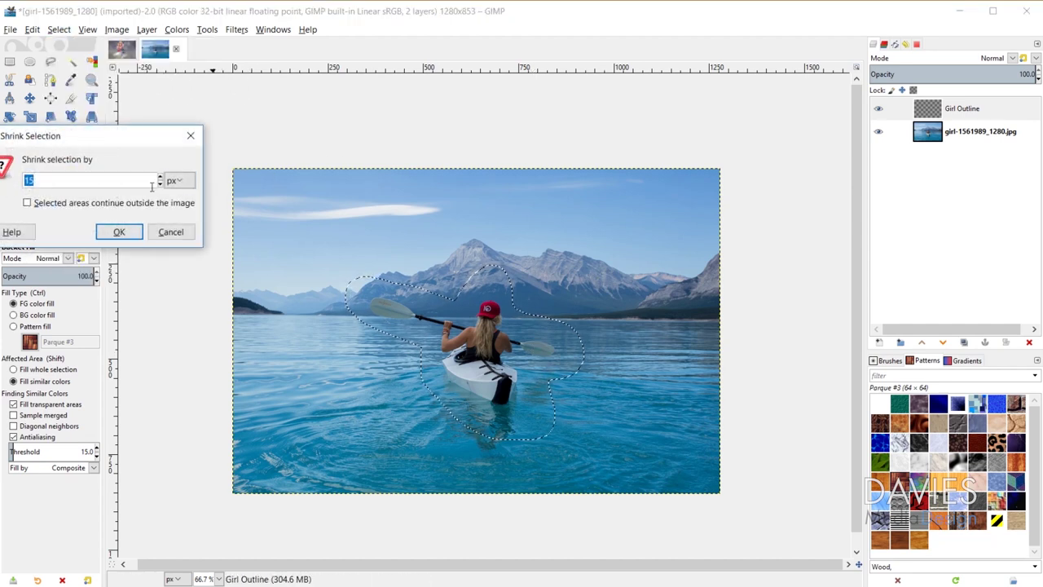
text(50)
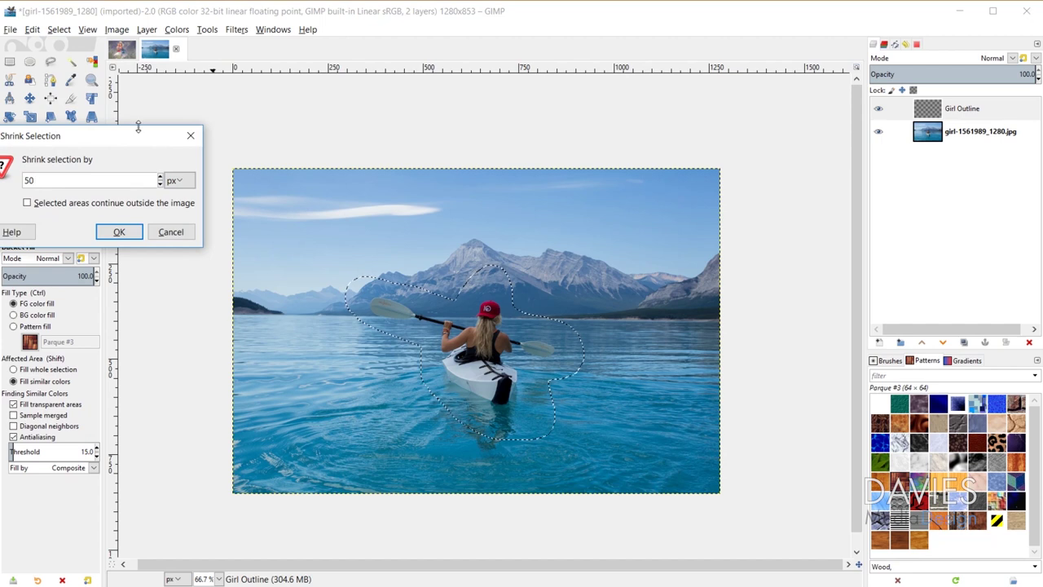
drag(139, 129, 265, 103)
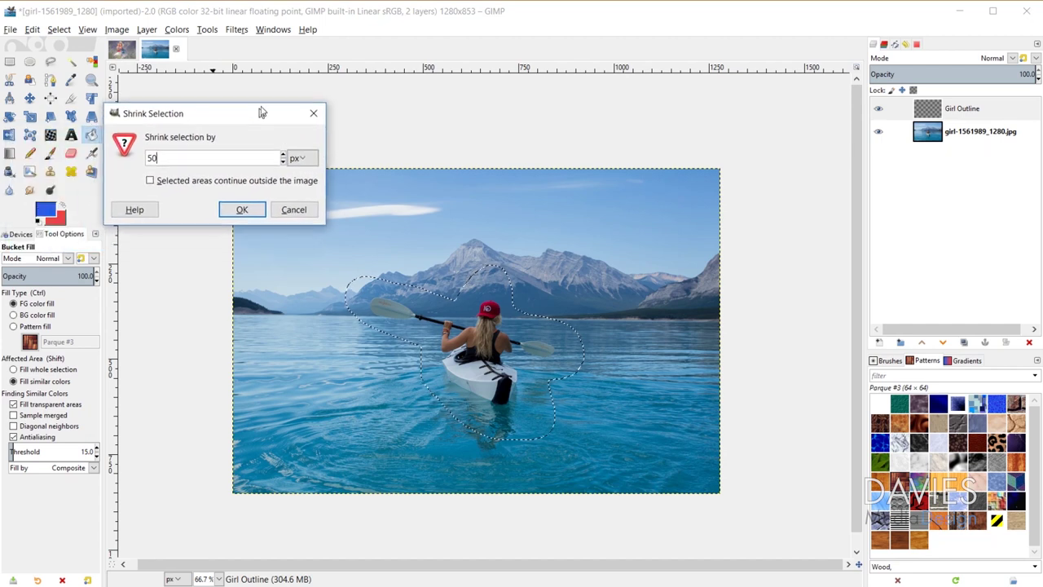
click(247, 206)
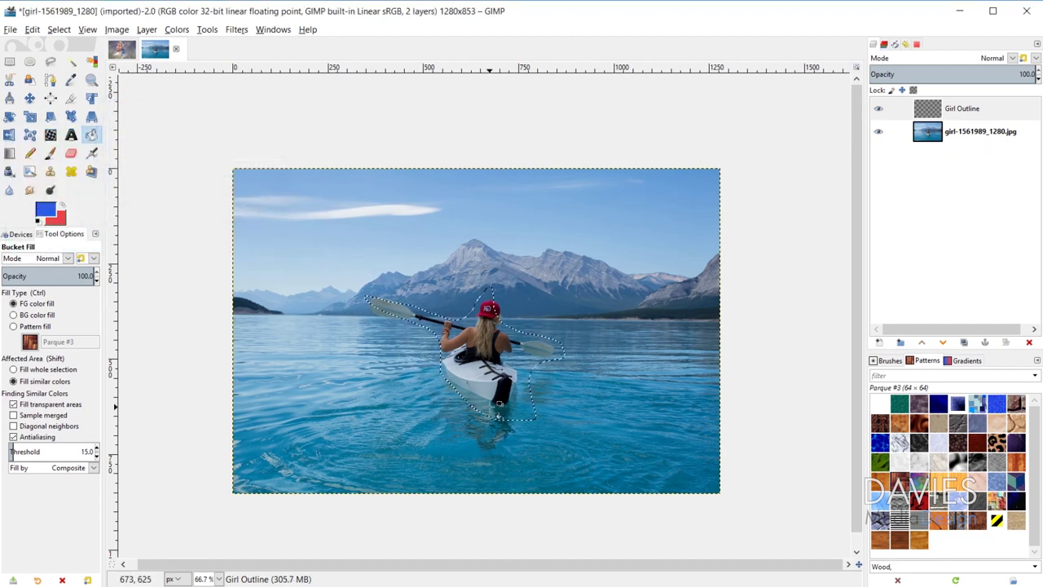
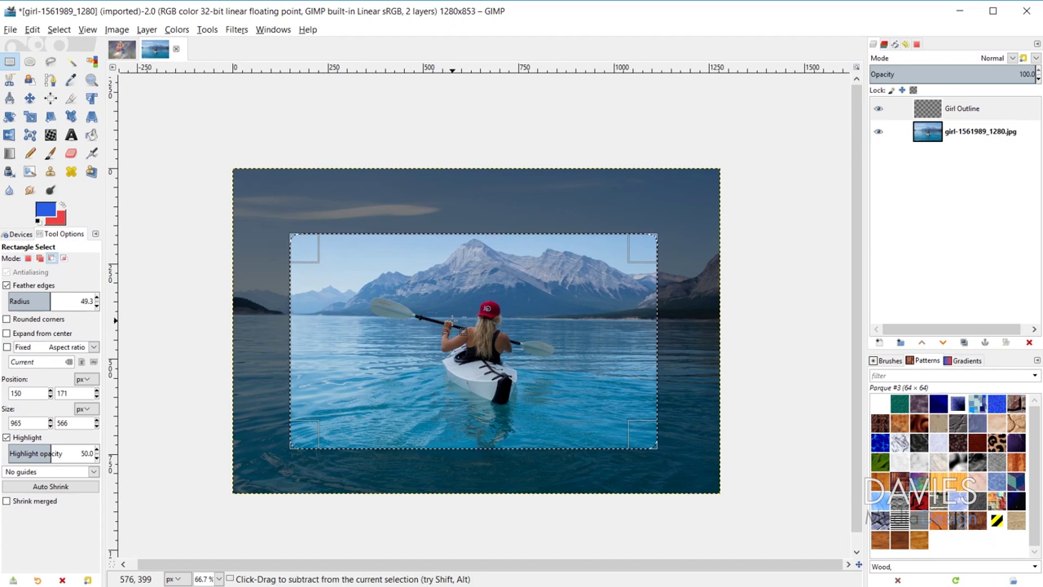
Step: Commit the rectangular subtraction around the kayaker and grow the remaining frame-shaped selection by 50 px
key(Return)
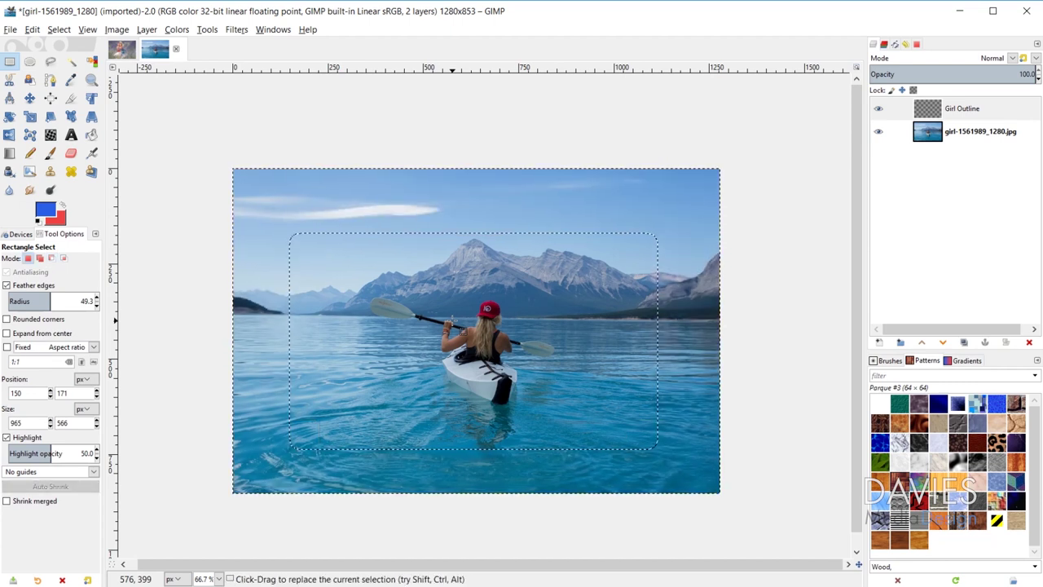
click(59, 29)
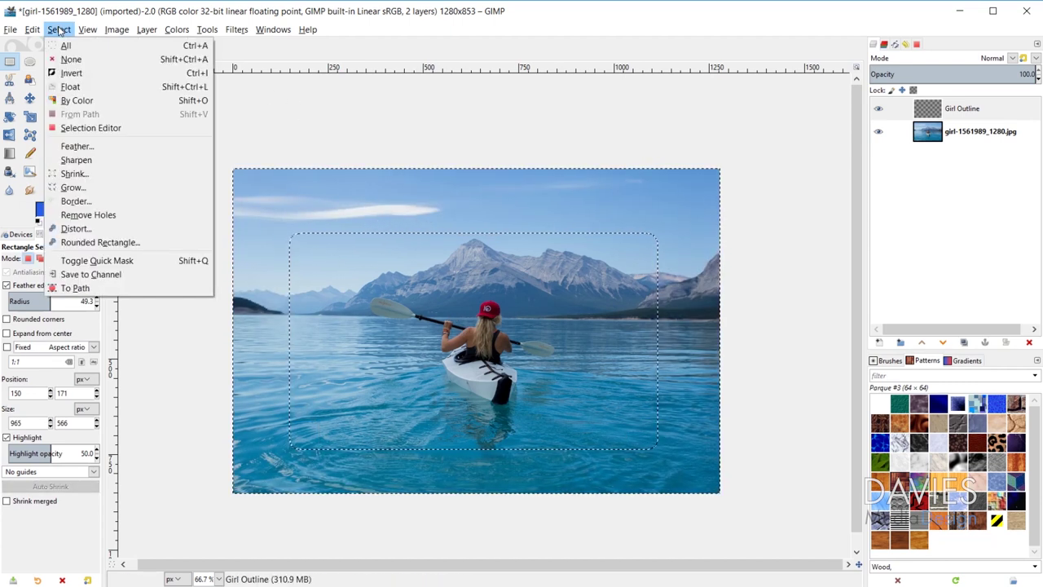
click(81, 192)
drag(126, 161, 189, 123)
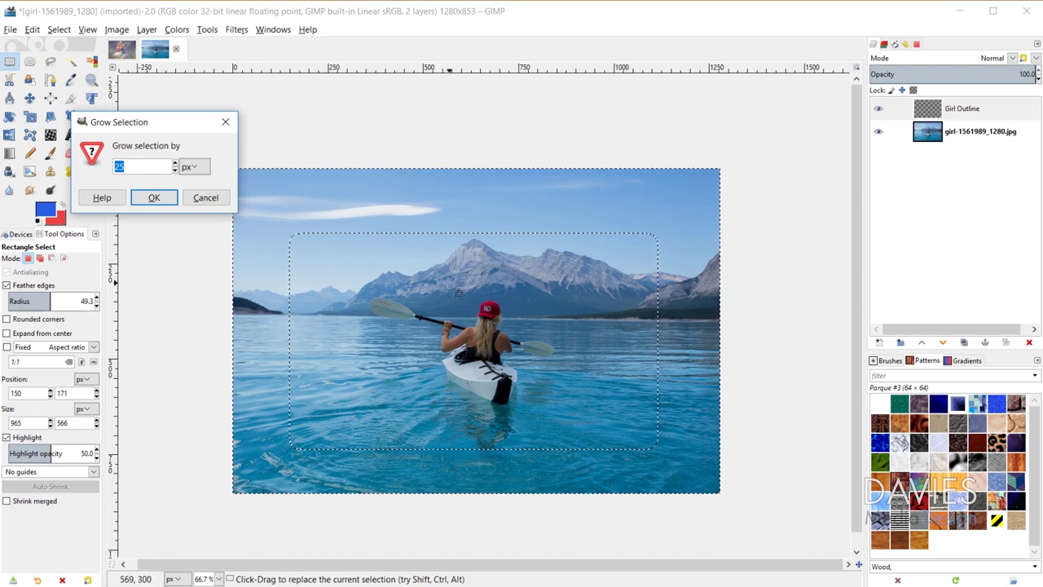
click(125, 166)
key(BackSpace)
key(BackSpace)
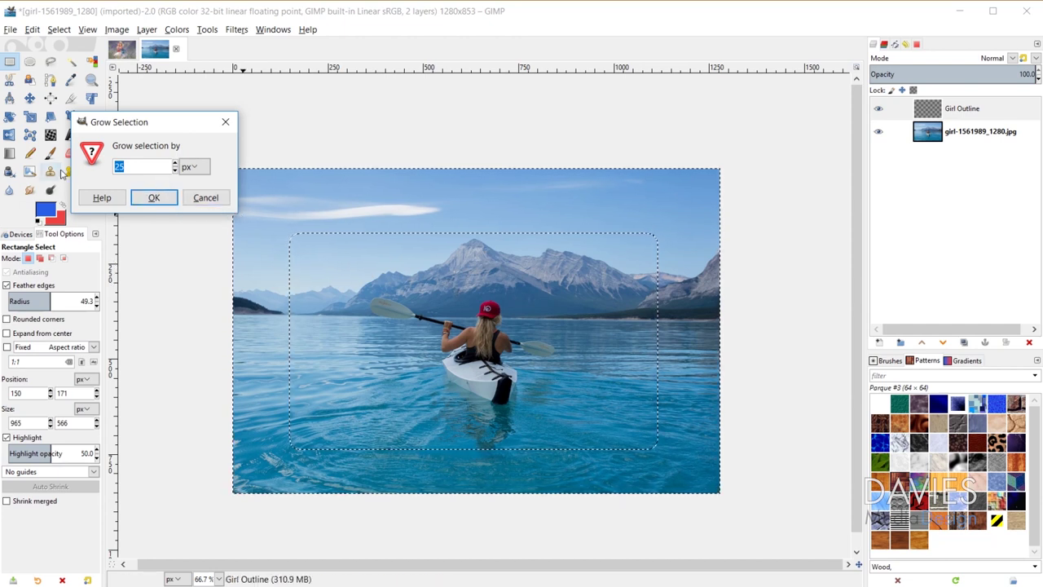
text(50)
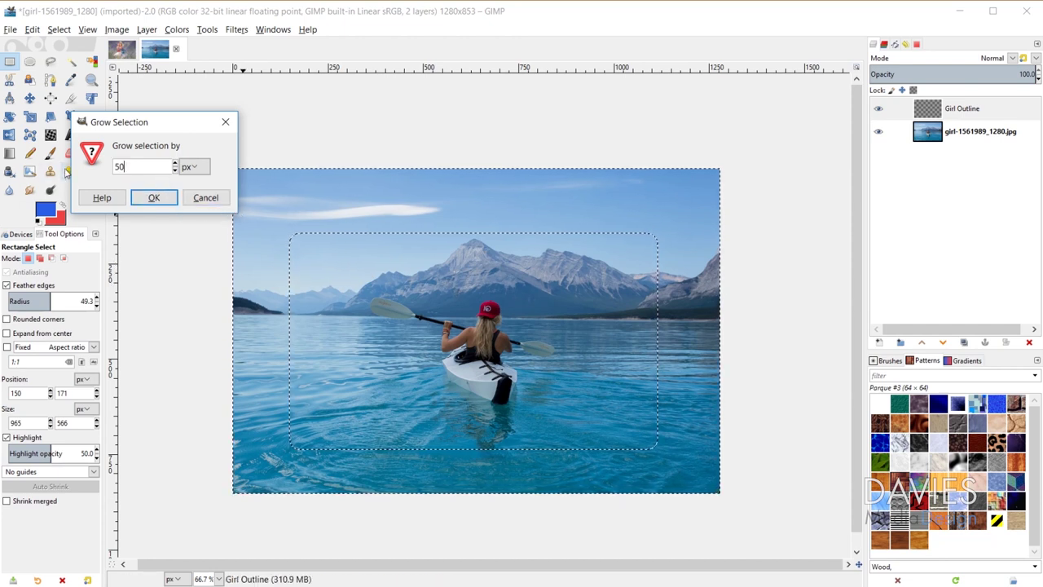
click(153, 198)
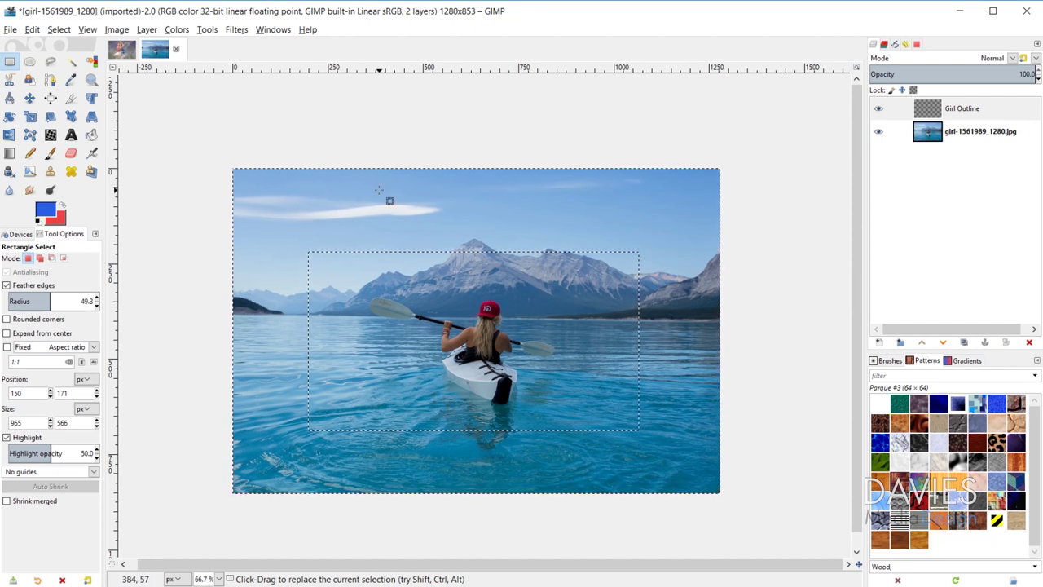
Step: Shrink the frame-shaped selection by 50 px
click(55, 29)
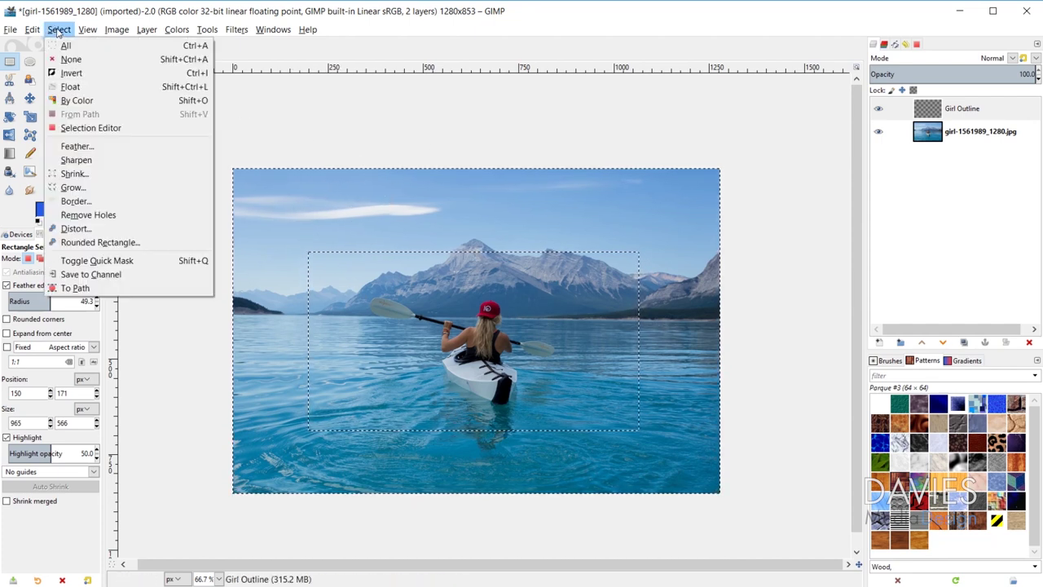
click(73, 173)
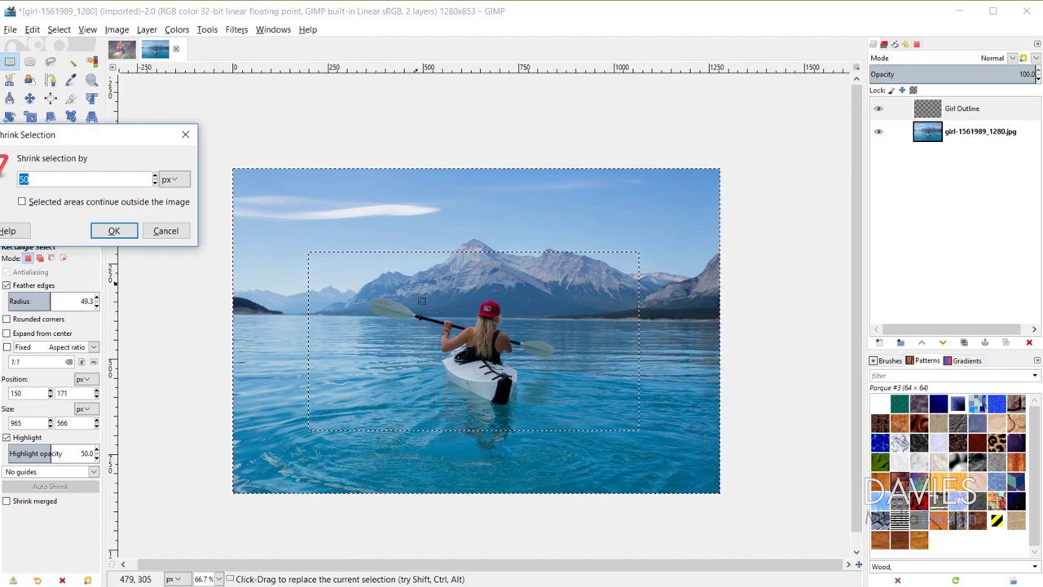
drag(135, 134, 203, 130)
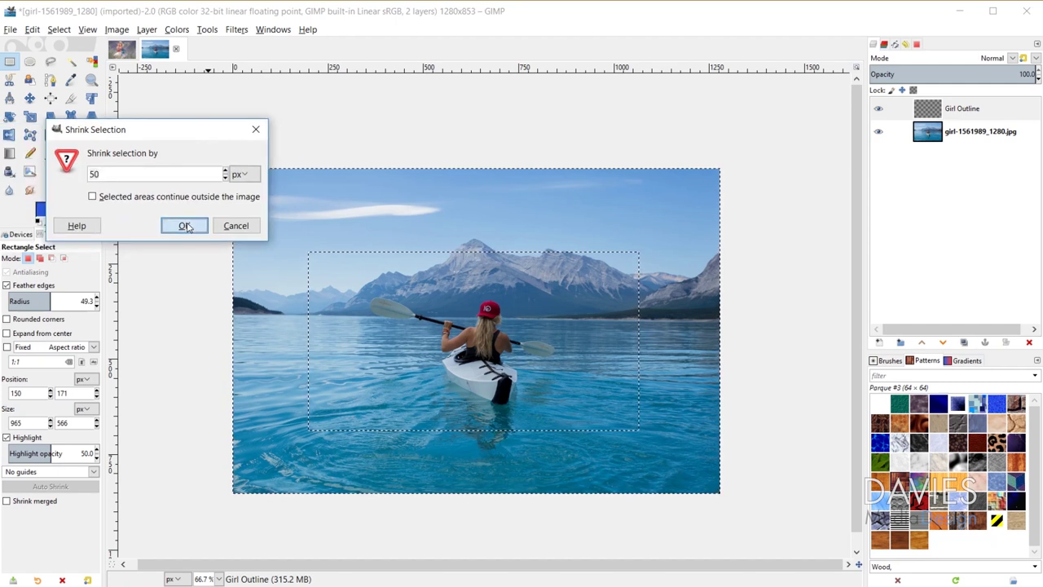
click(185, 226)
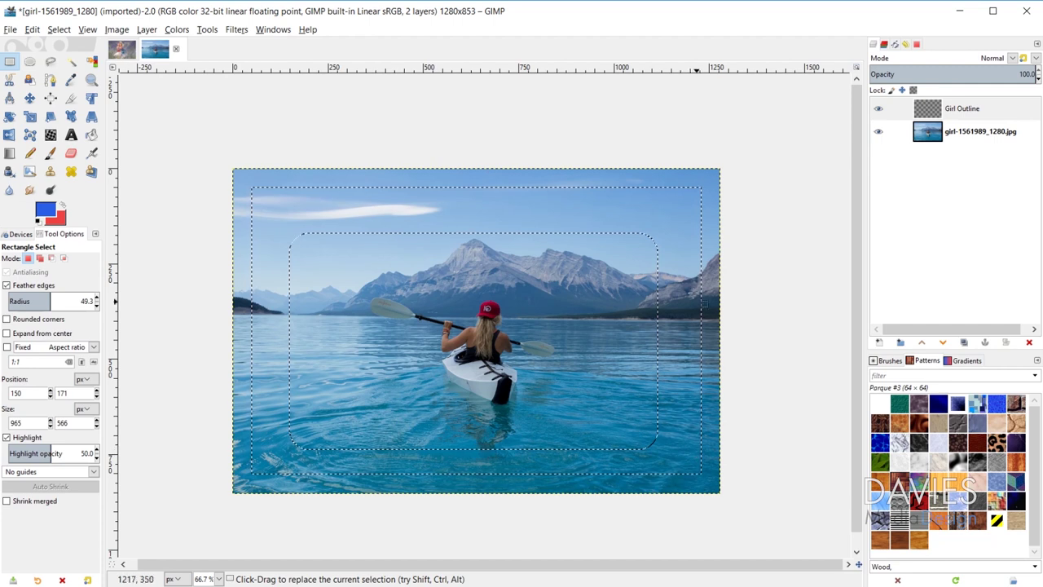
Step: Replace the current selection with one of the entire image and rename the Girl Outline layer to Border
key(ctrl+shift+a)
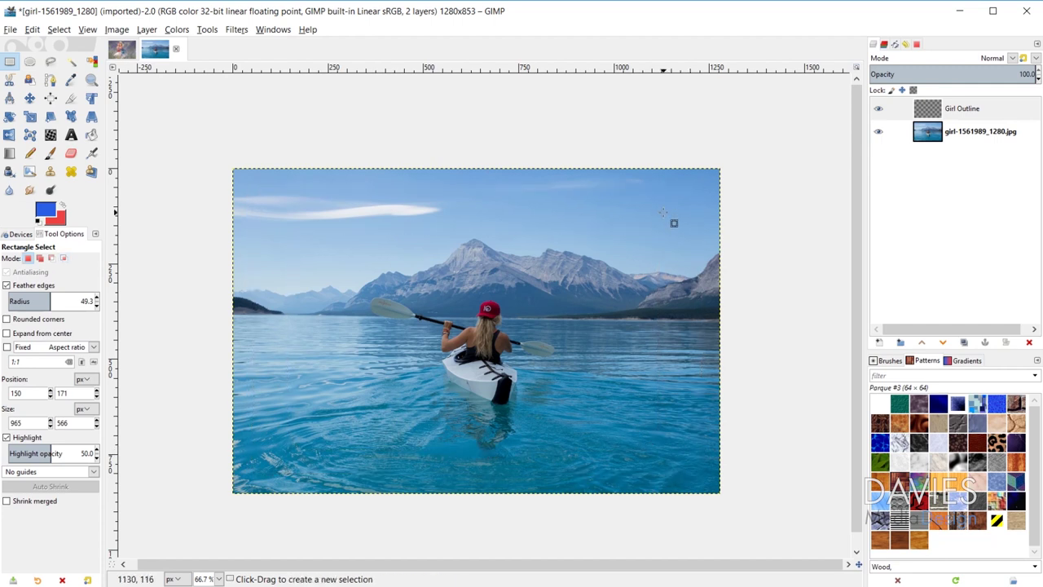
key(ctrl+a)
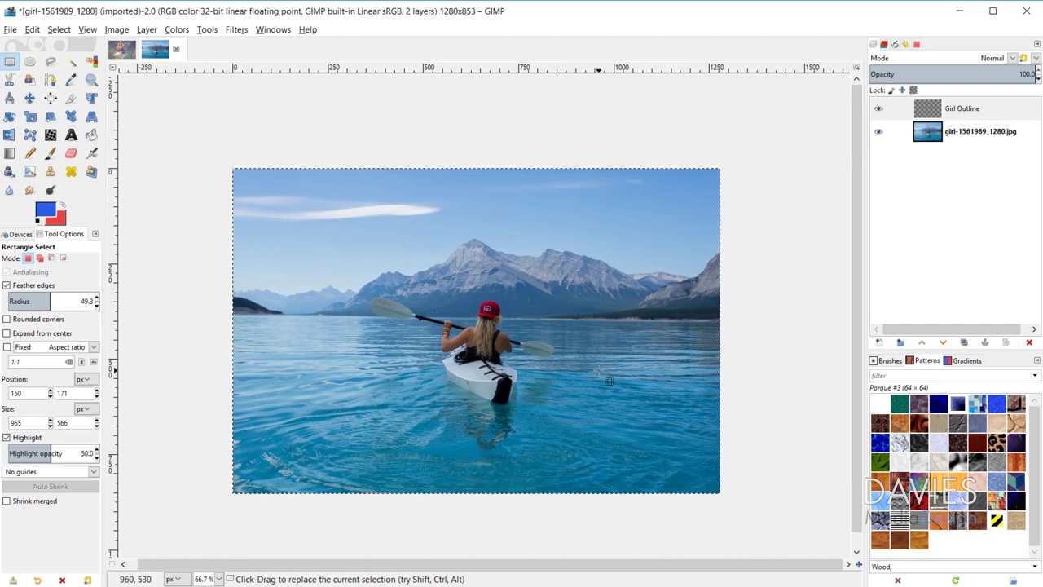
double_click(963, 108)
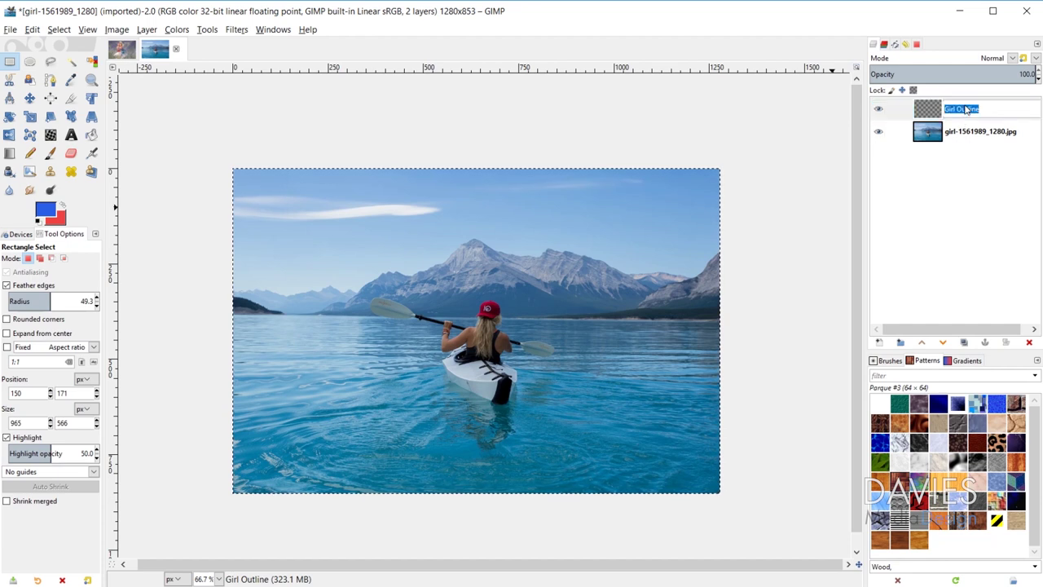
text(Border)
key(Return)
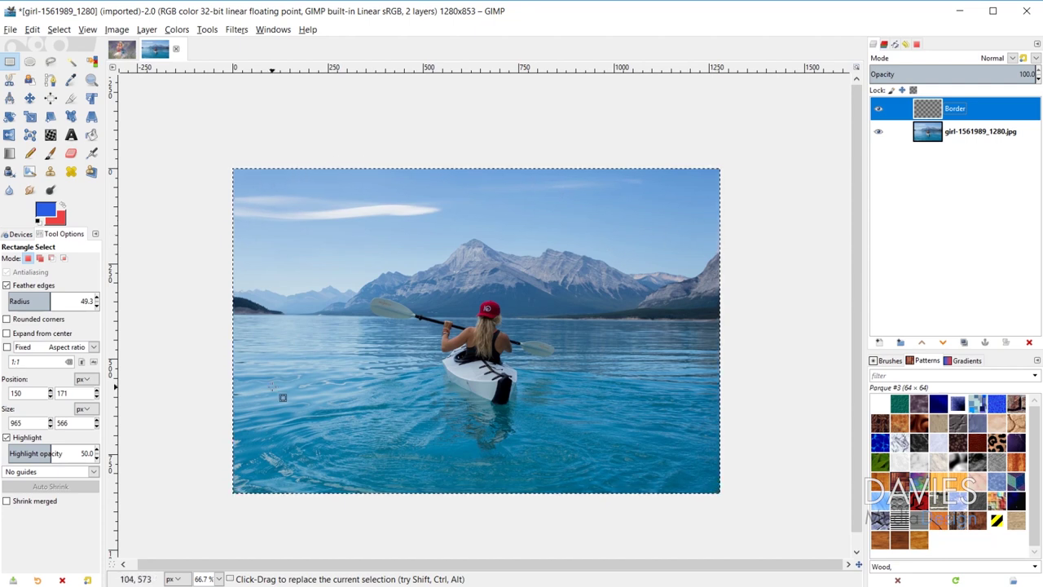
Step: Turn the full-image selection into a 25 px border selection with the Smooth border style
click(58, 30)
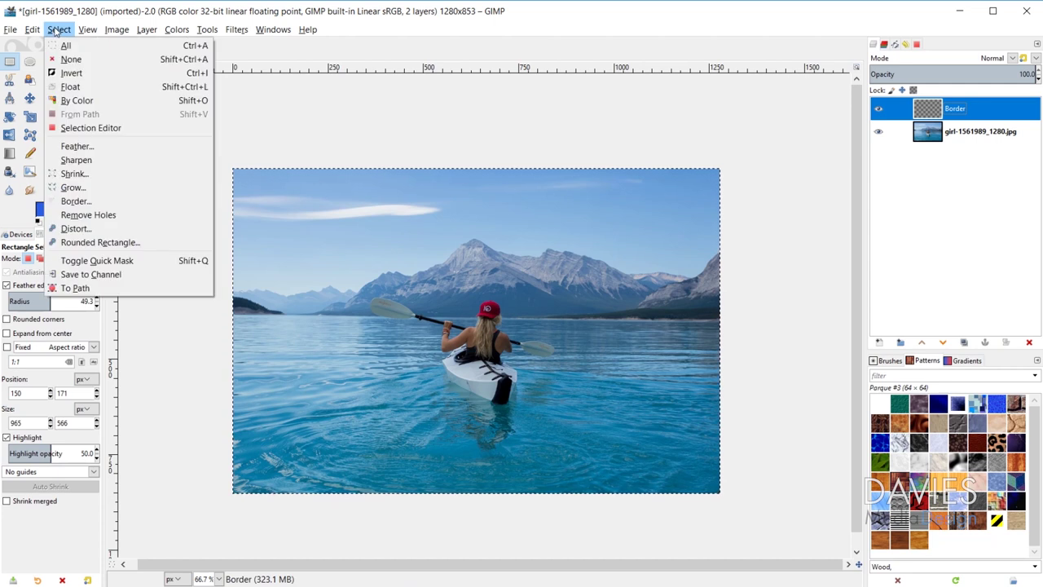
click(91, 202)
drag(95, 152, 627, 187)
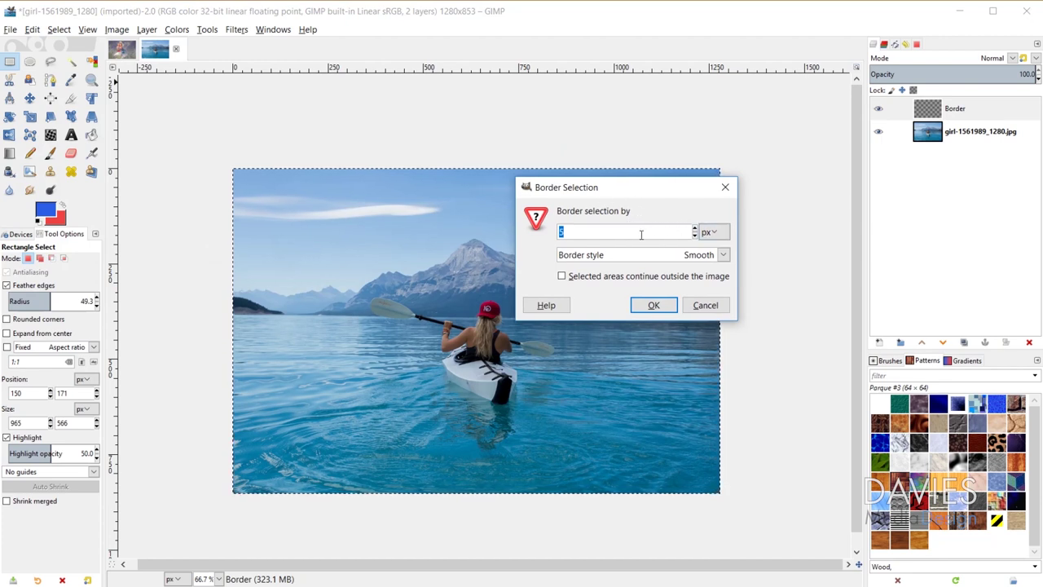
text(25)
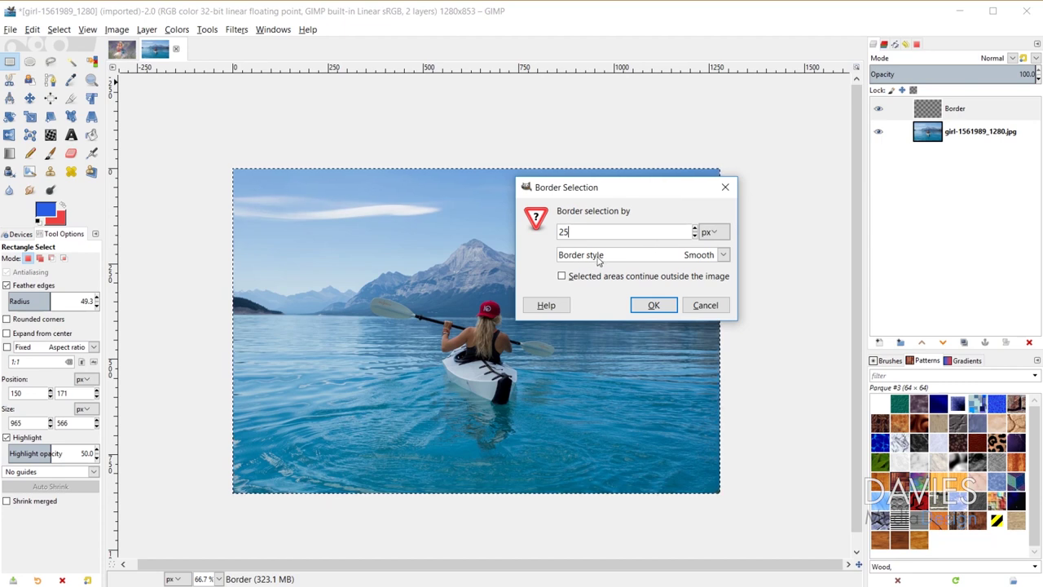
click(690, 256)
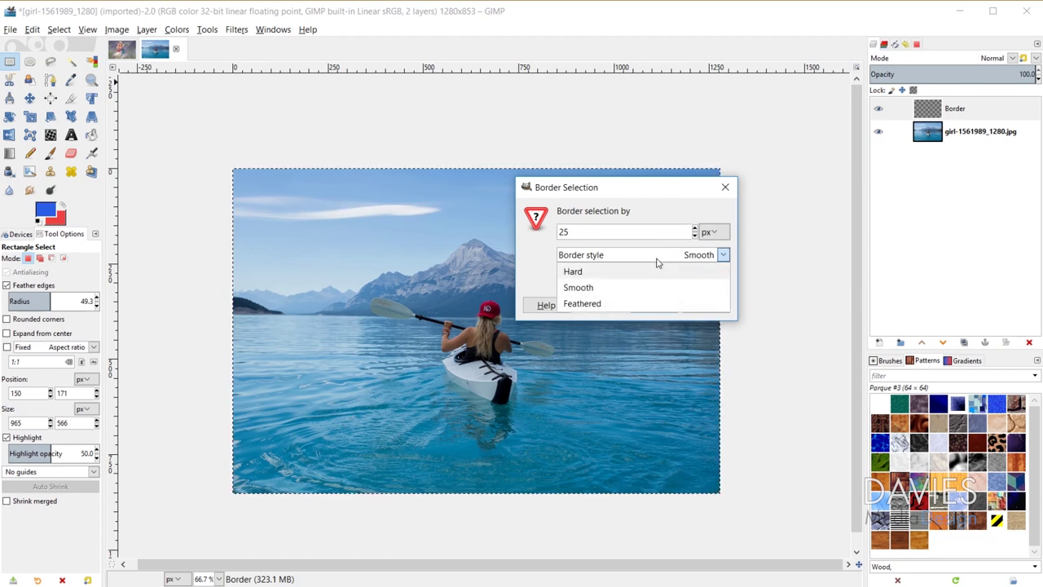
click(657, 259)
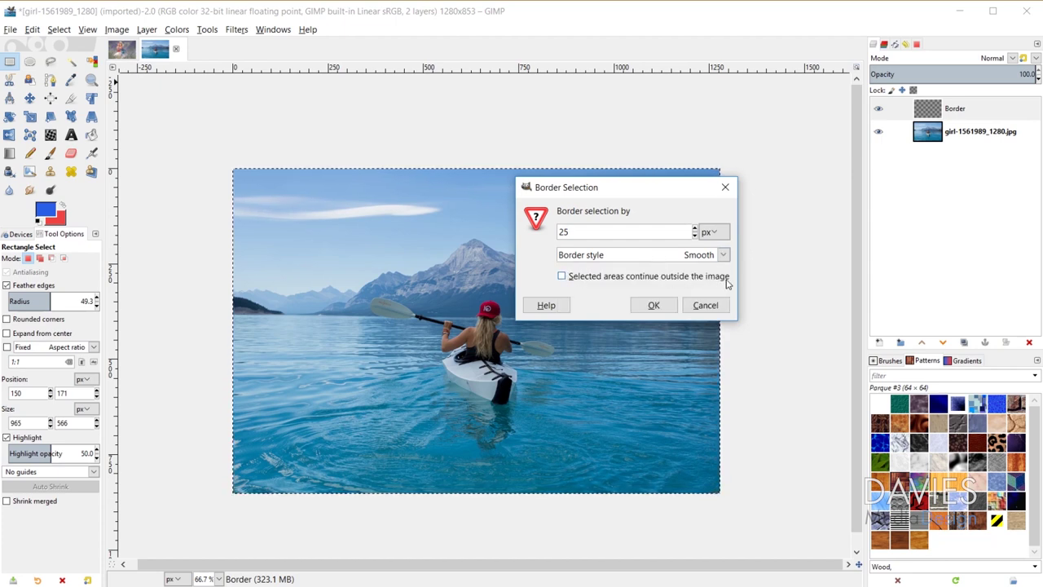
click(654, 306)
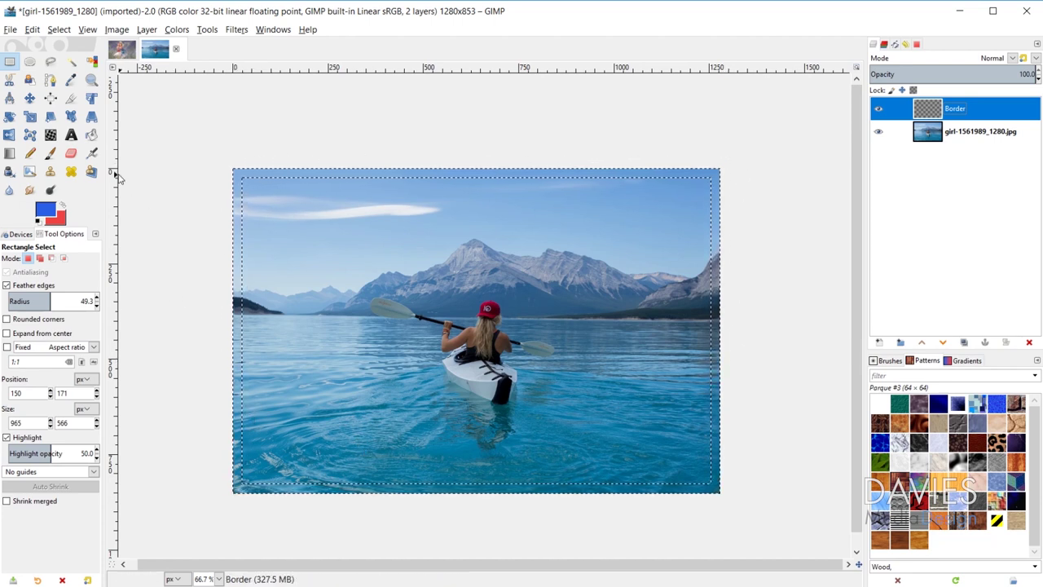
Step: Reset the colors to the defaults, bucket-fill the border selection with black on the Border layer, and deselect
click(92, 136)
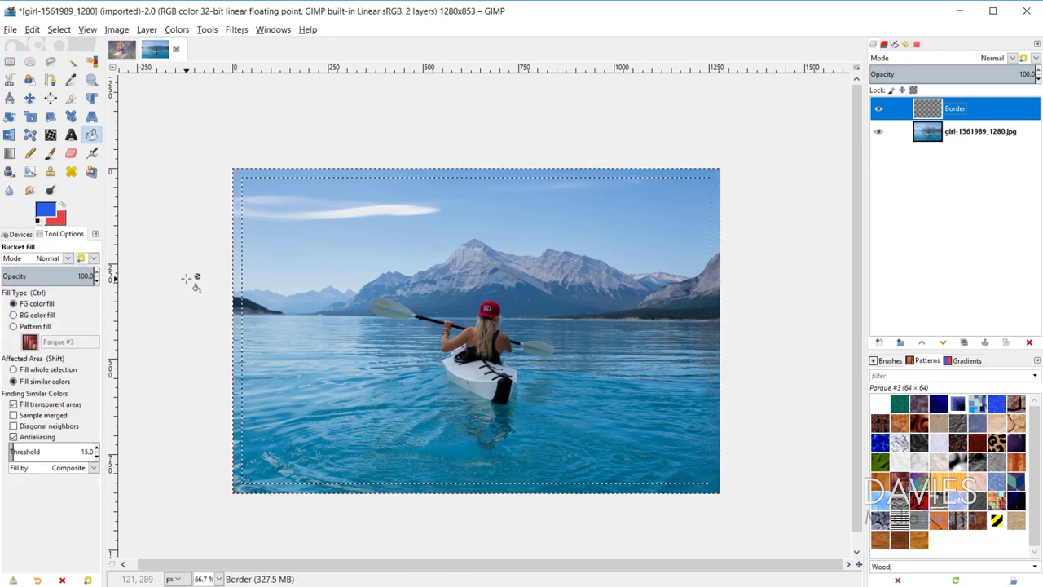
key(d)
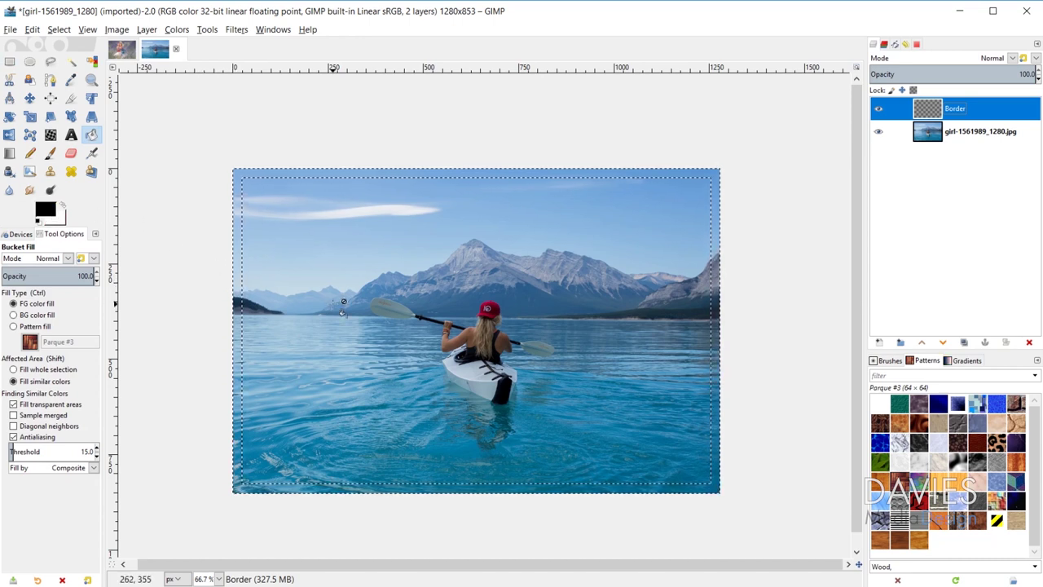
click(371, 172)
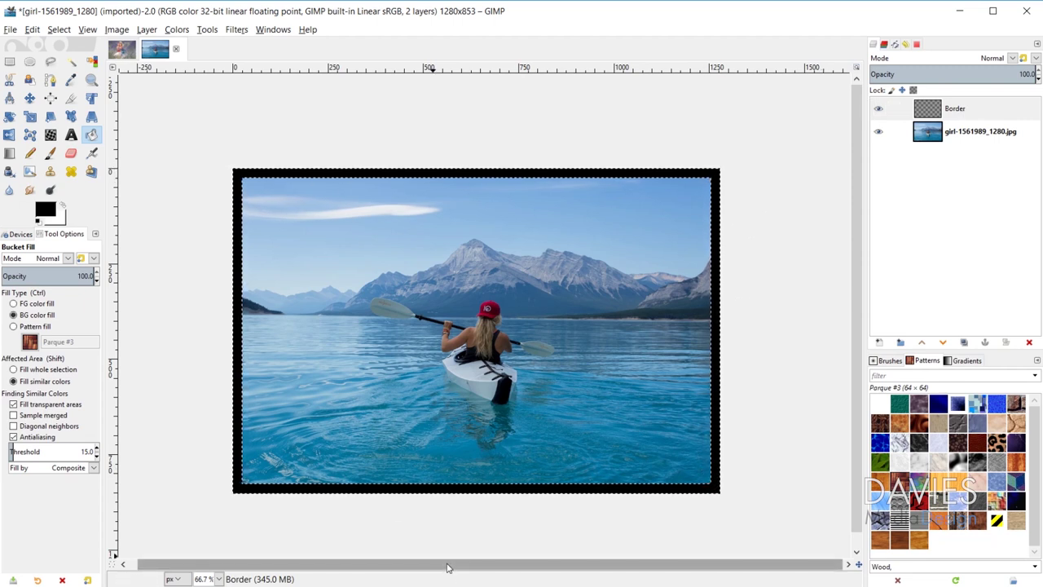
key(ctrl+shift+a)
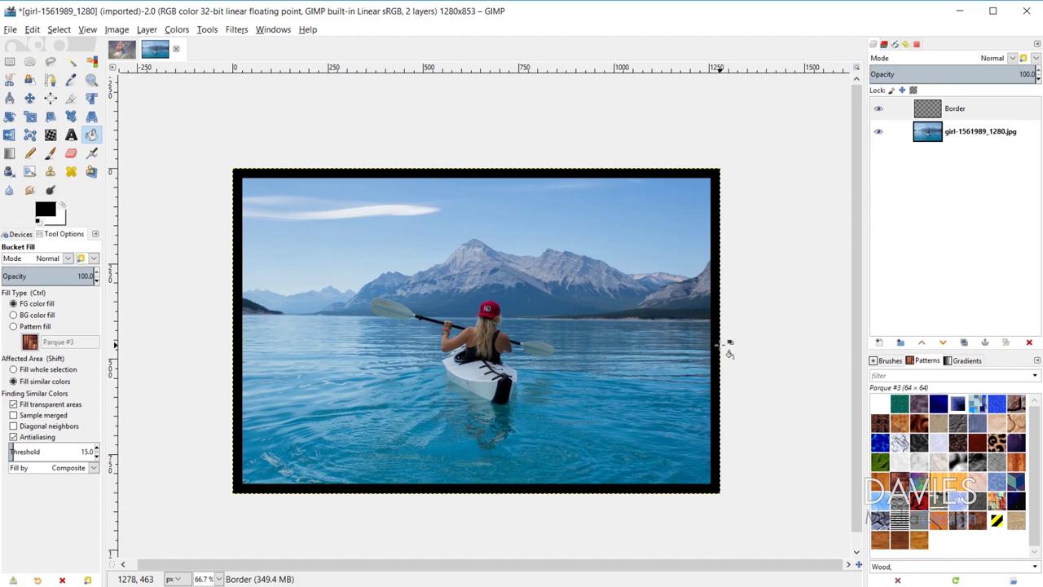
Step: Open the Selection Editor and draw a feathered rectangular selection of about 881 × 646 px around the kayaker
click(58, 29)
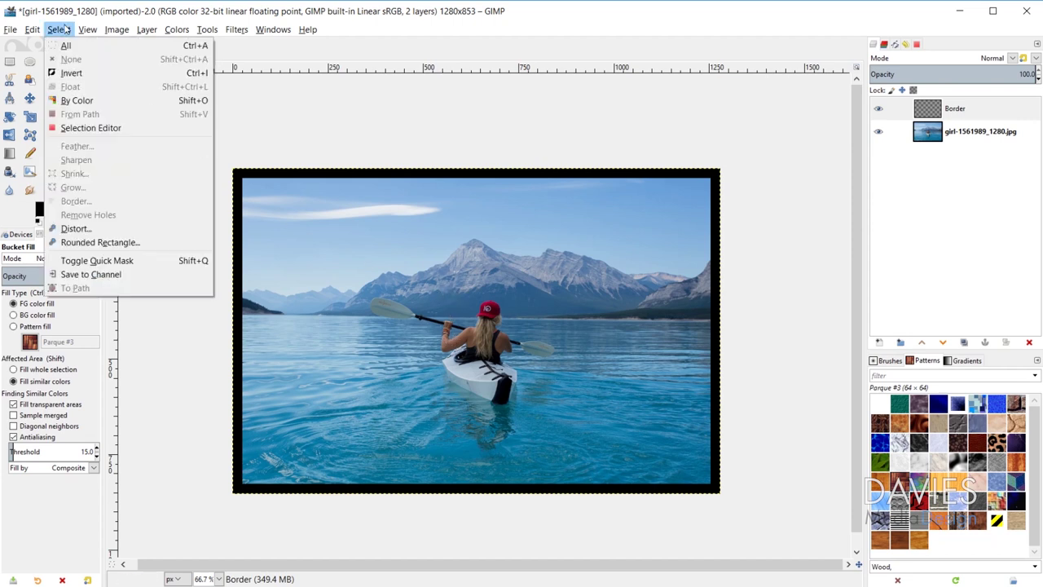
click(93, 128)
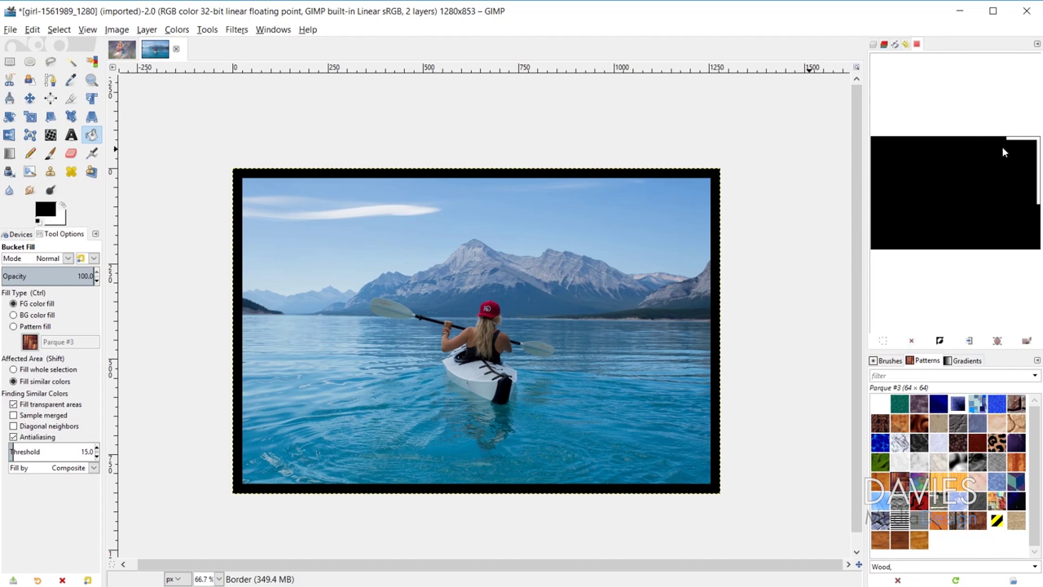
click(9, 61)
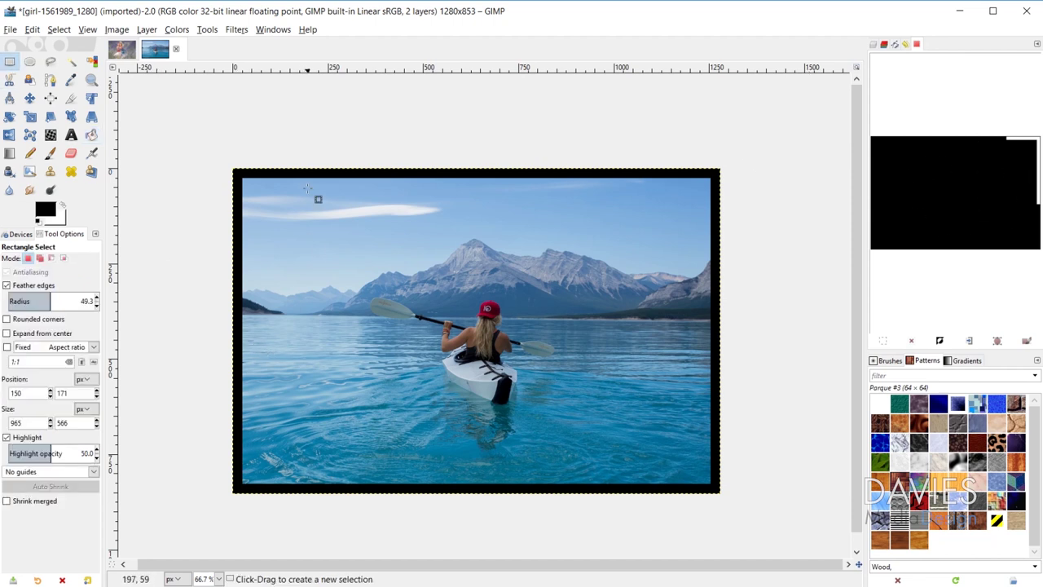
drag(317, 205, 653, 450)
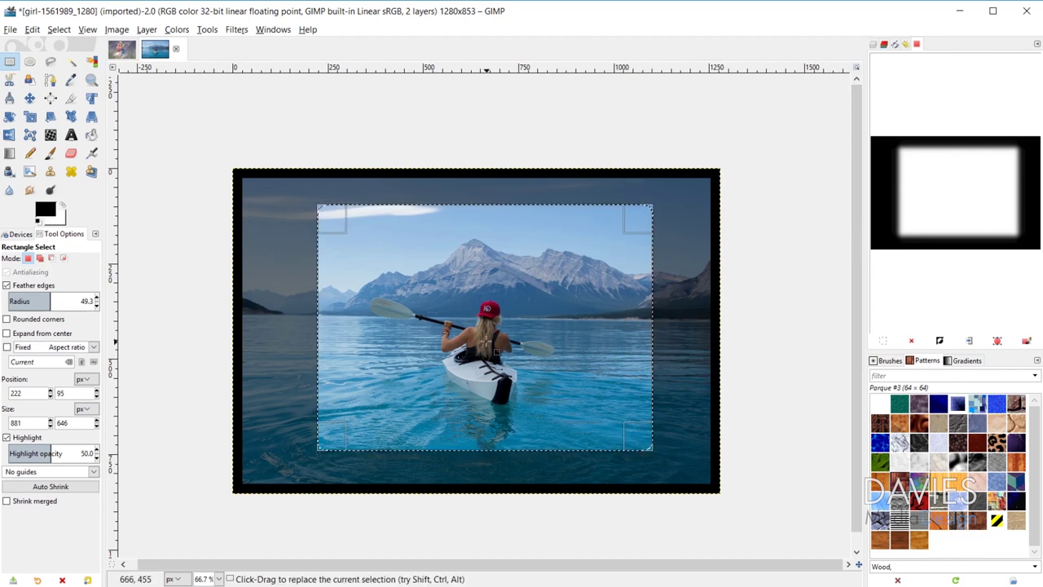
Step: Clear the selection from the Selection Editor and undo the change to bring the rectangle back
click(913, 342)
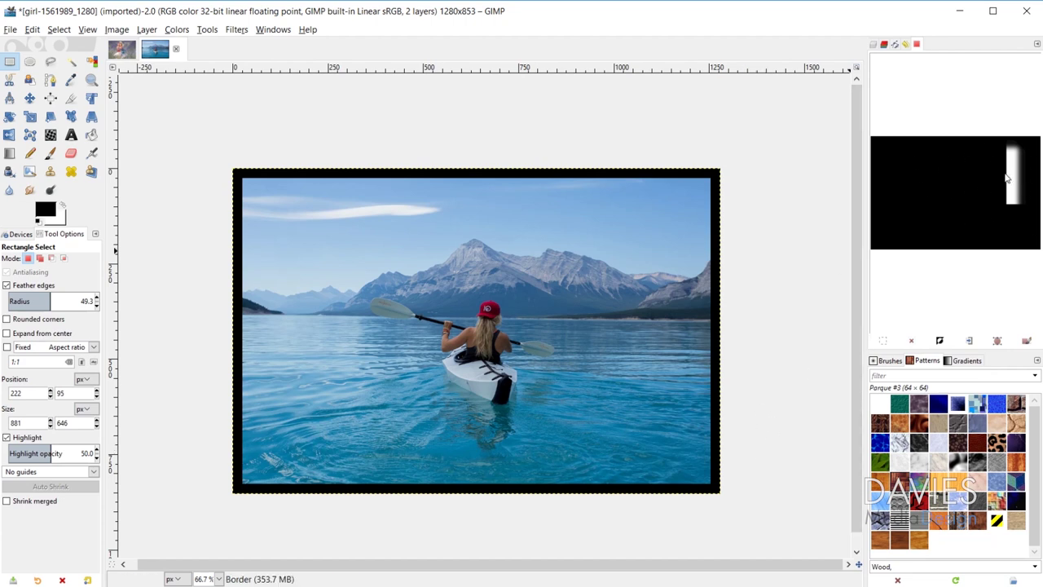
key(ctrl+z)
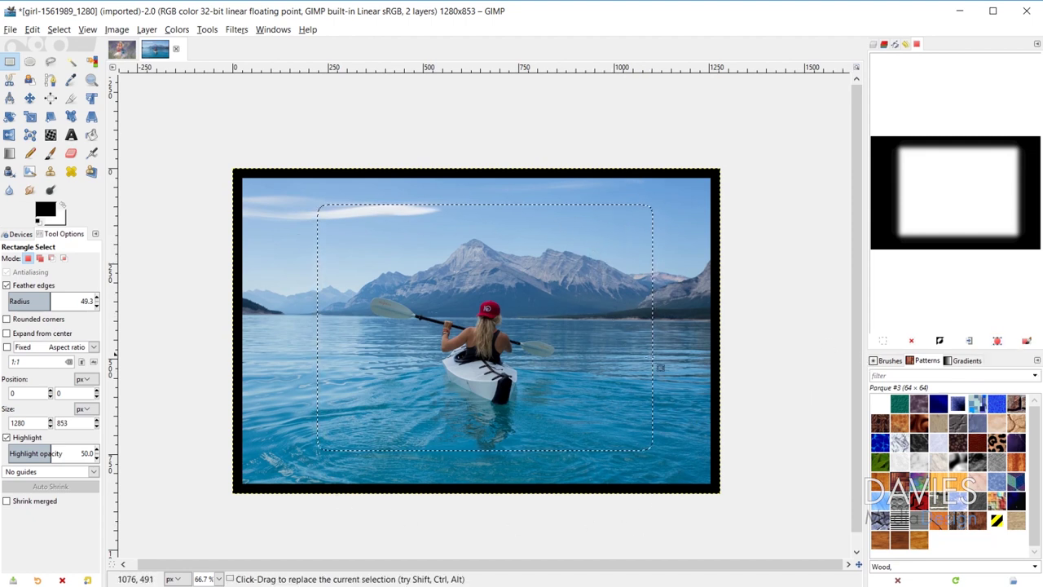
Step: Convert the rectangular selection to a path and make the path visible
click(1001, 342)
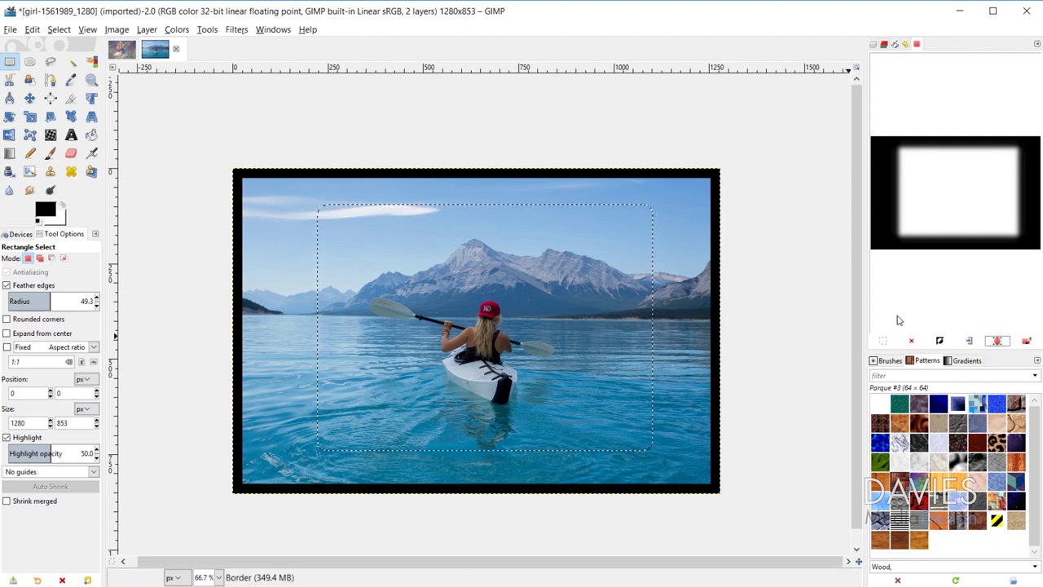
click(894, 45)
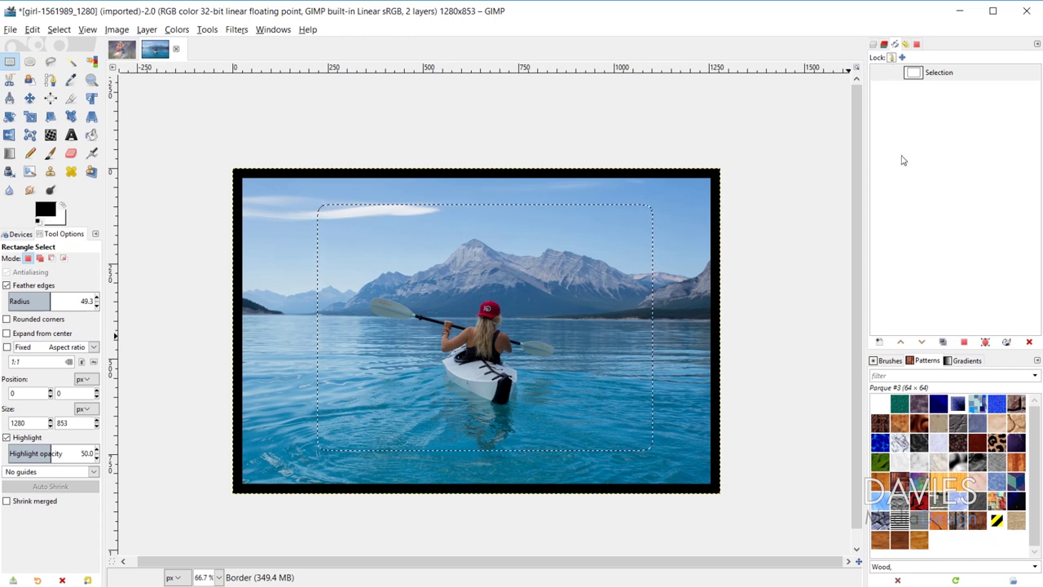
click(879, 73)
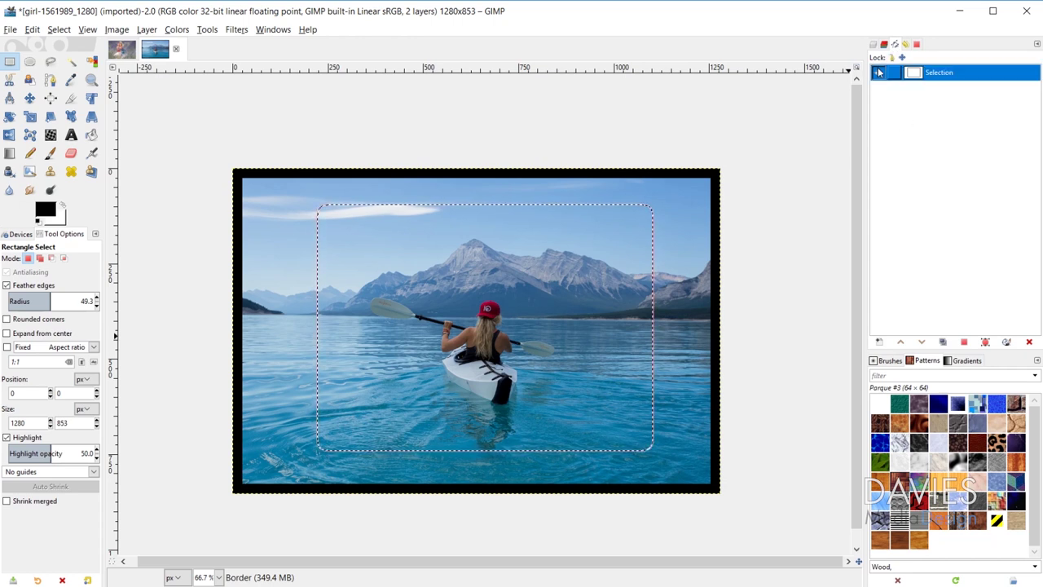
Step: Replace the rectangular selection with one made from the path, and hide the path
click(769, 291)
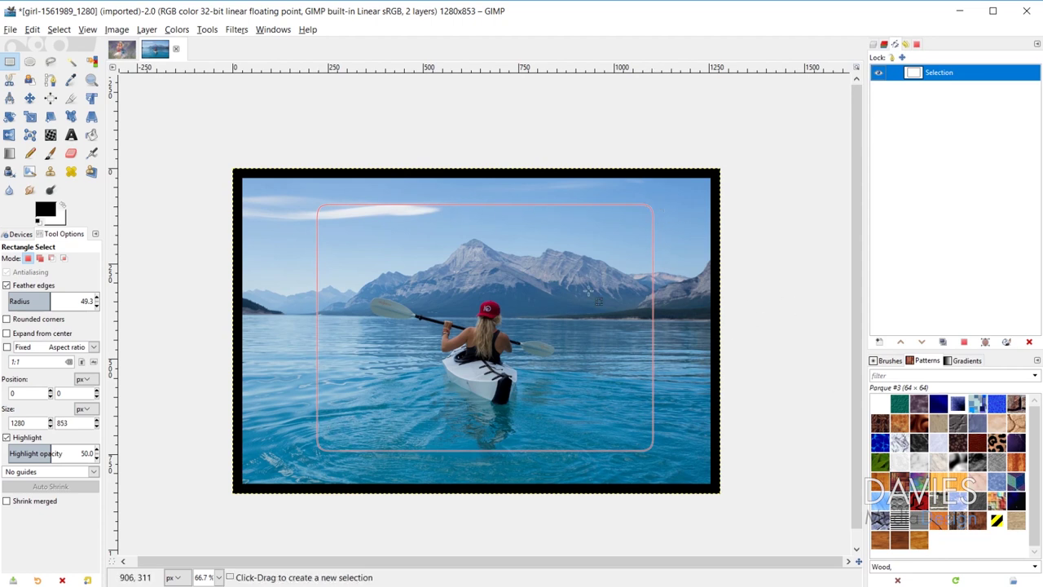
click(966, 342)
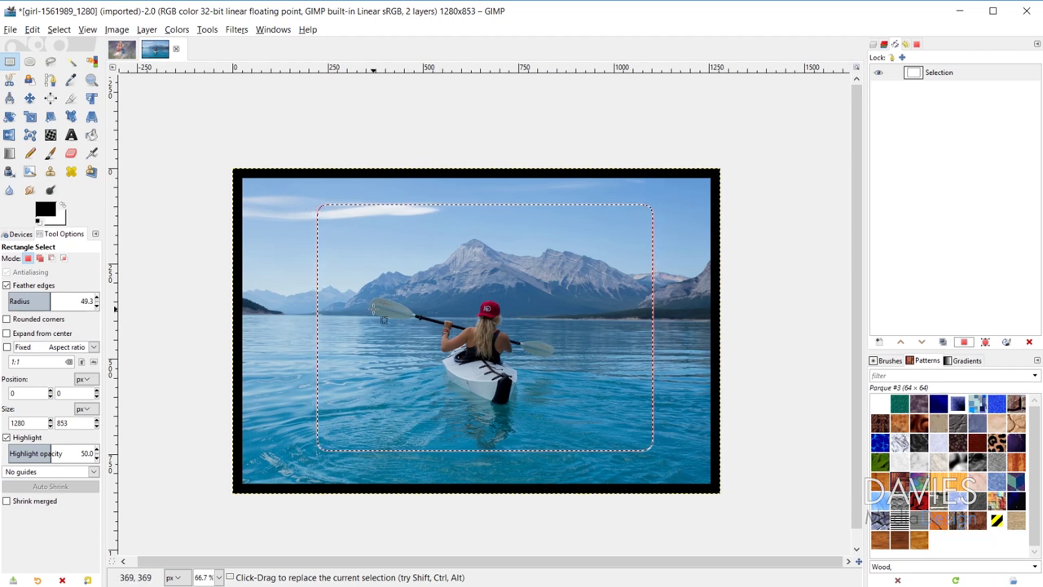
click(905, 73)
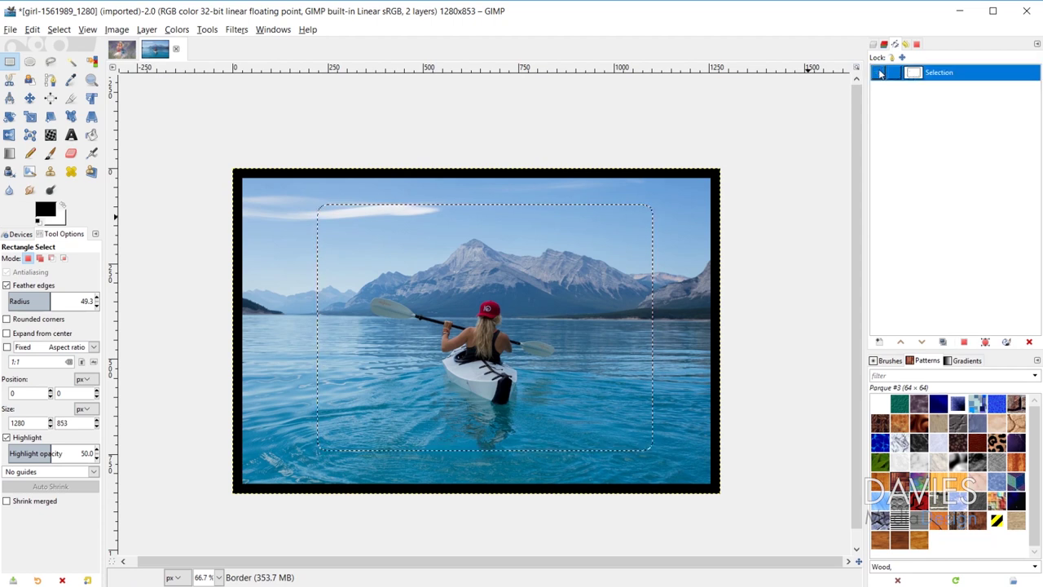
Step: Review the advanced selection-to-path settings from the Selection Editor and dismiss them without applying
click(917, 46)
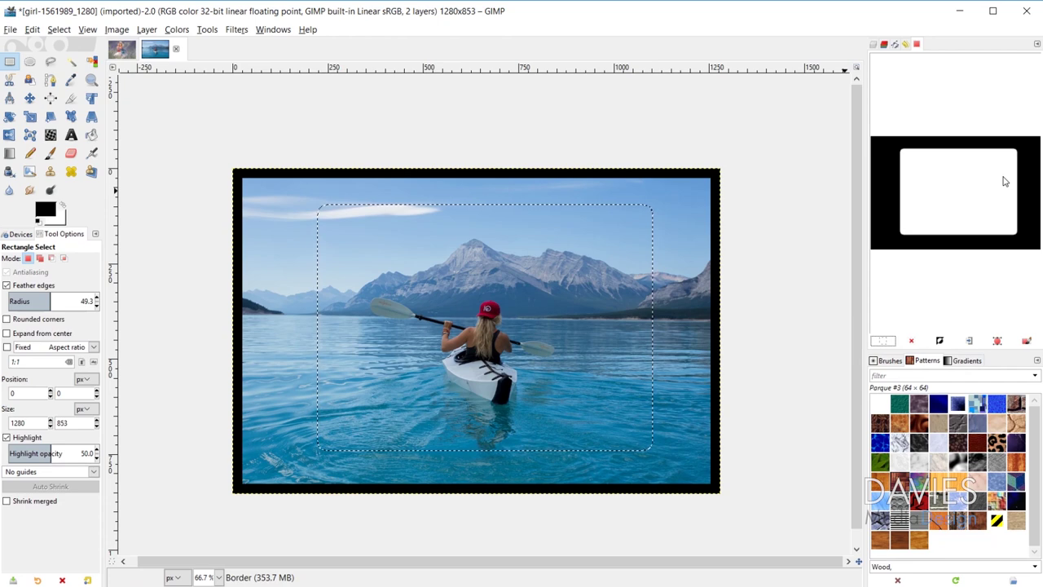
shift+click(998, 343)
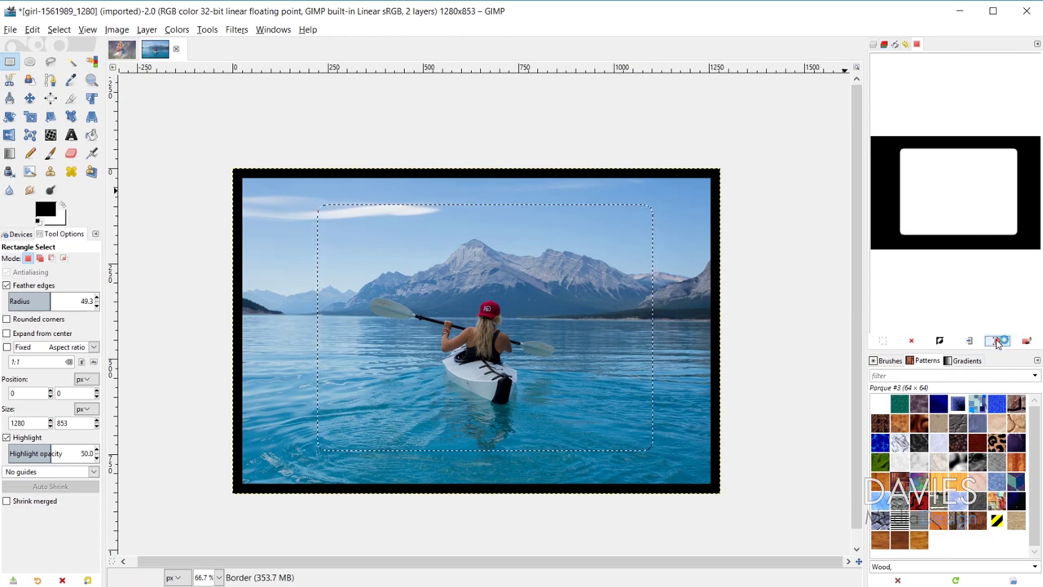
drag(530, 108, 697, 36)
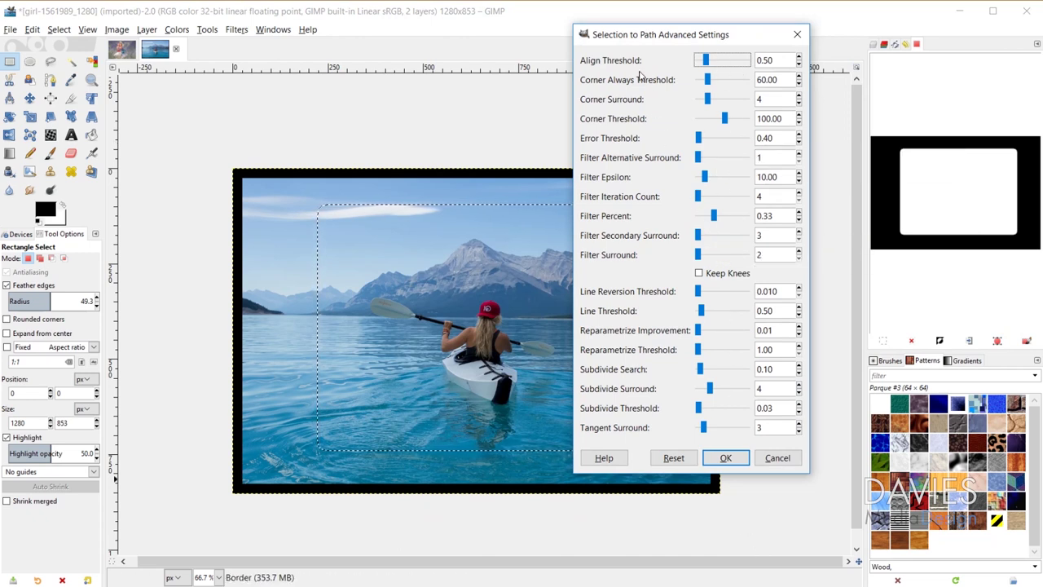
click(791, 458)
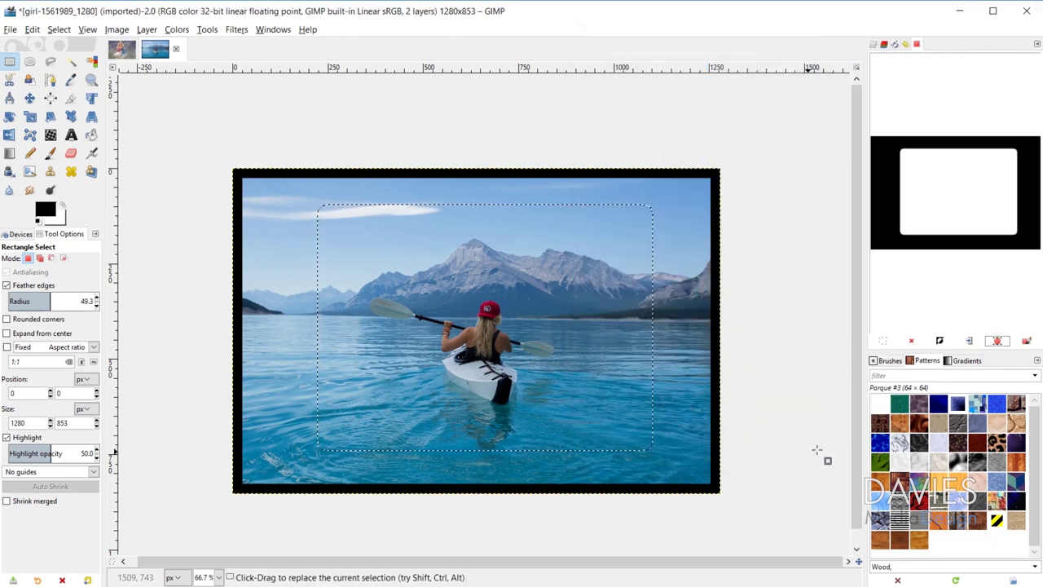
Step: Stroke the rounded rectangular selection on the Border layer with a 5 px solid-color line
click(1029, 343)
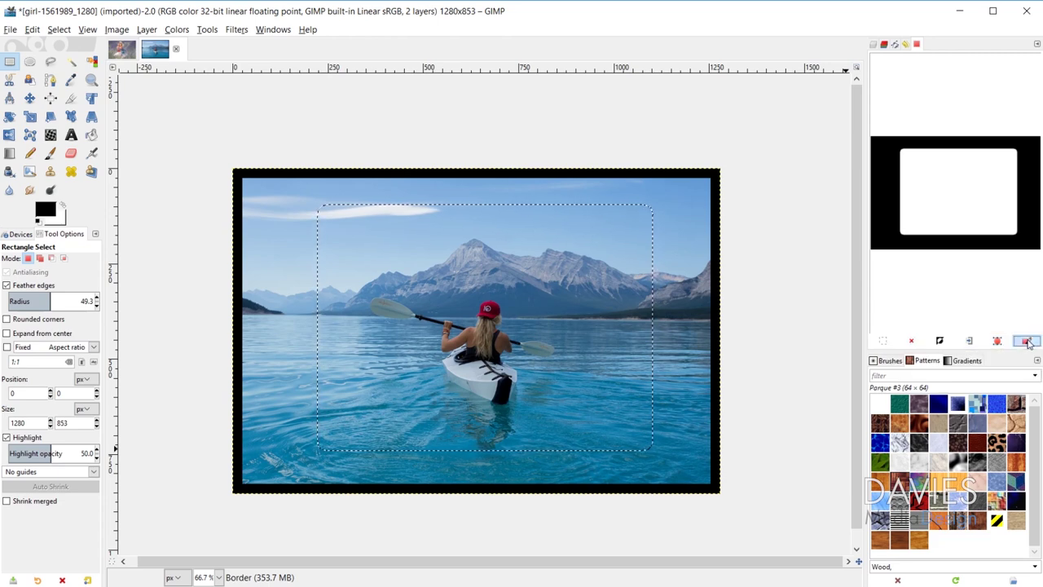
mouse_move(963, 244)
mouse_down()
mouse_move(893, 245)
mouse_move(799, 175)
mouse_up()
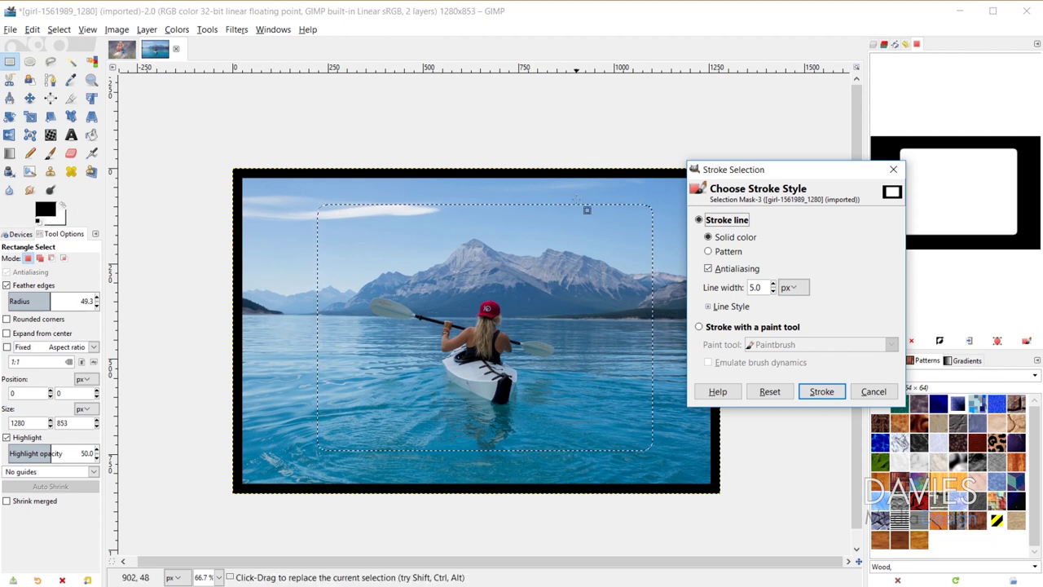
click(709, 252)
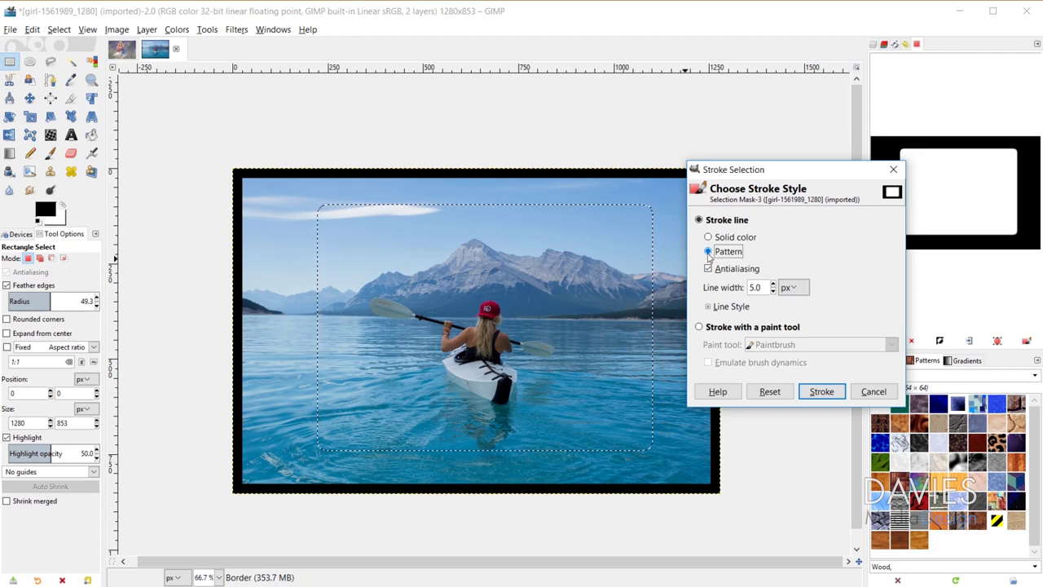
click(708, 237)
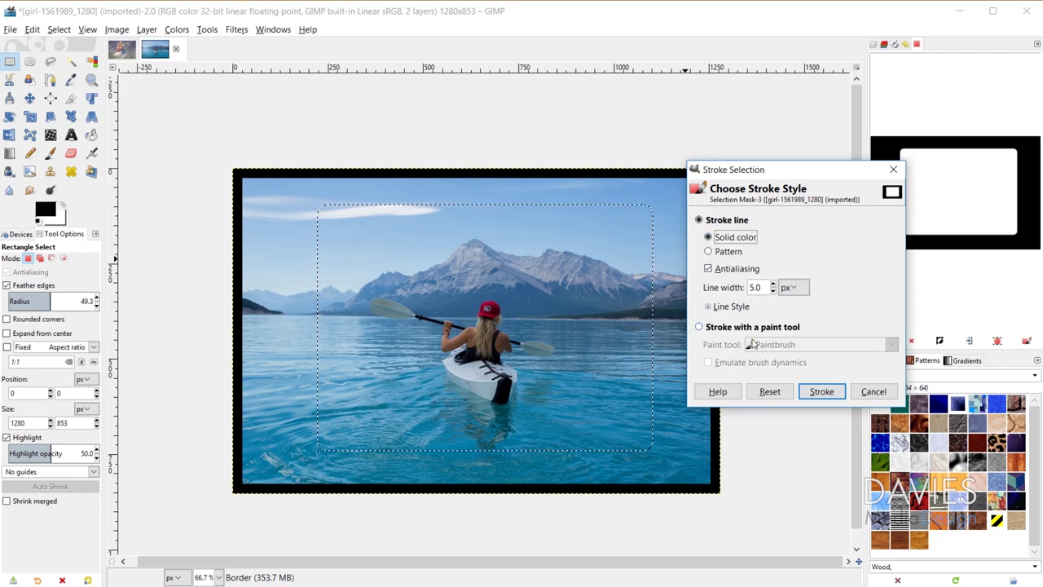
click(820, 398)
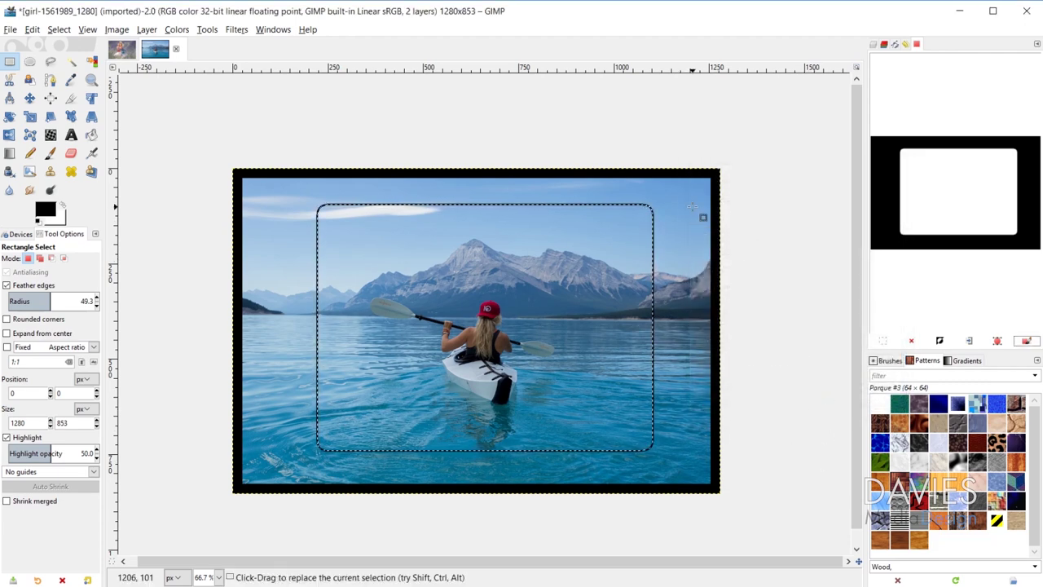
Step: Deselect to inspect the stroked outline, and undo both the deselection and the stroke
key(ctrl+shift+a)
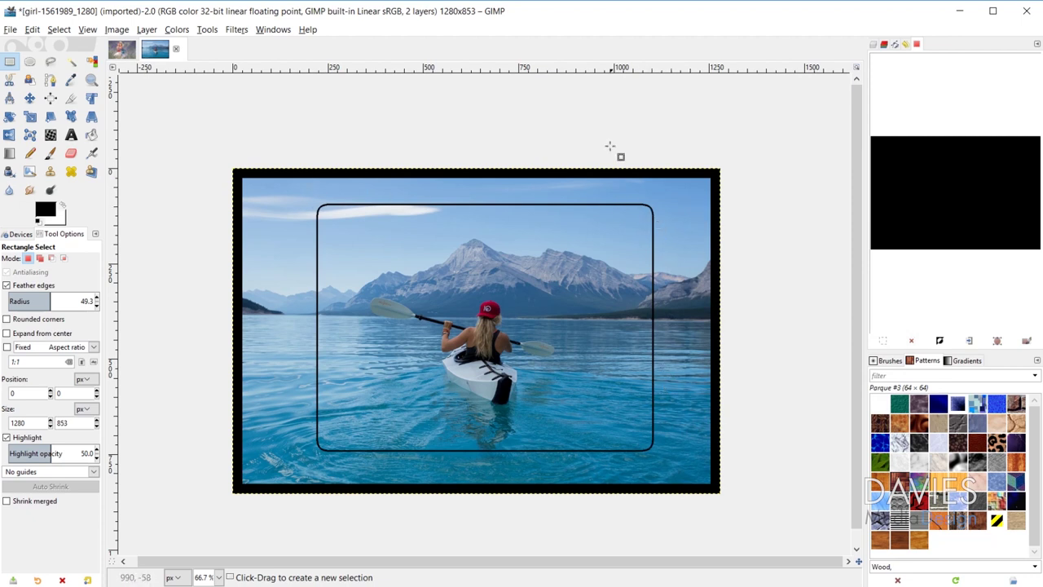
key(ctrl+z)
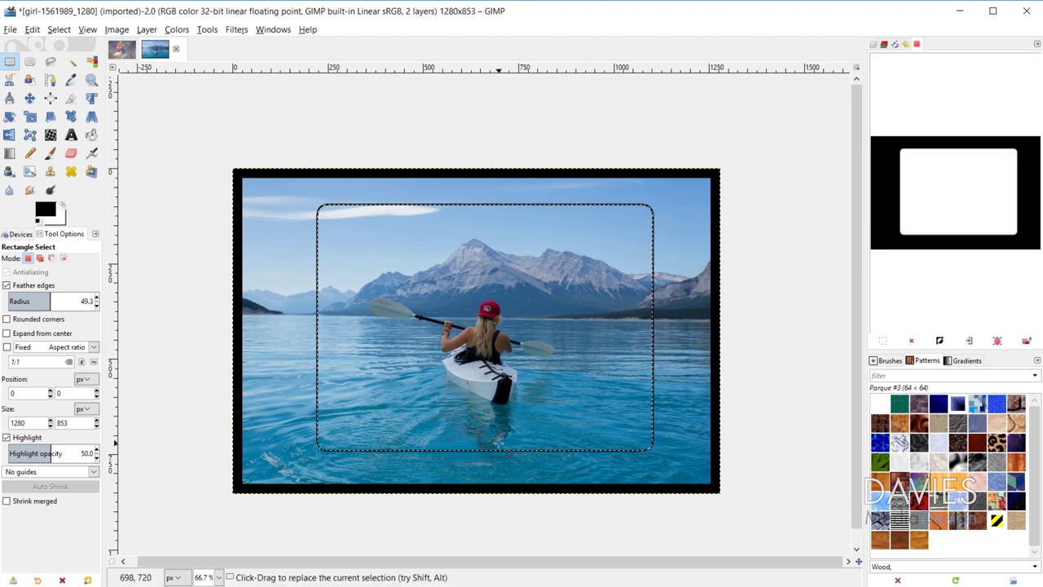
key(ctrl+z)
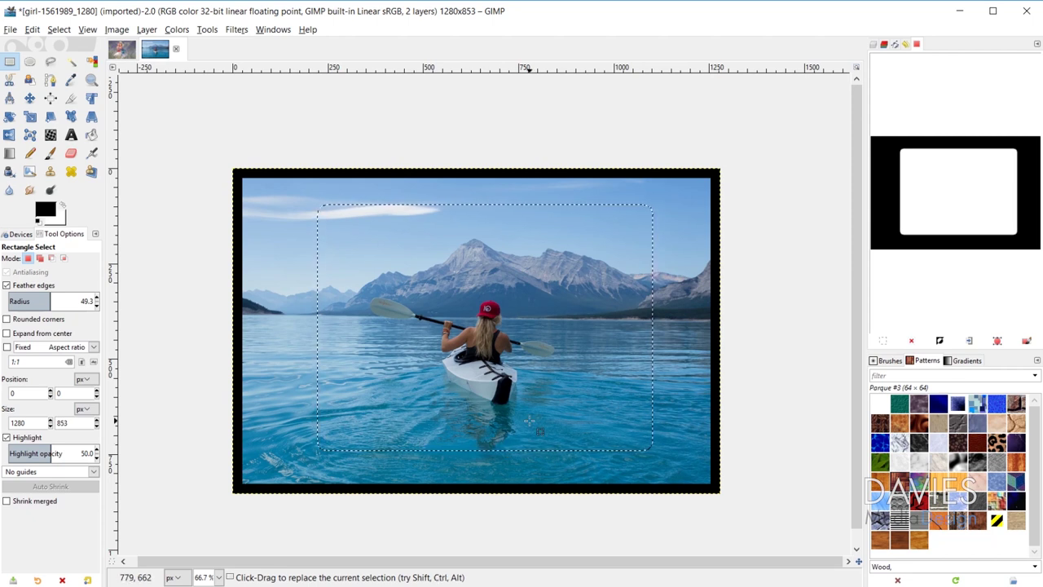
Step: Clear the rectangular selection and try selecting by color from the Selection Editor preview
key(ctrl+z)
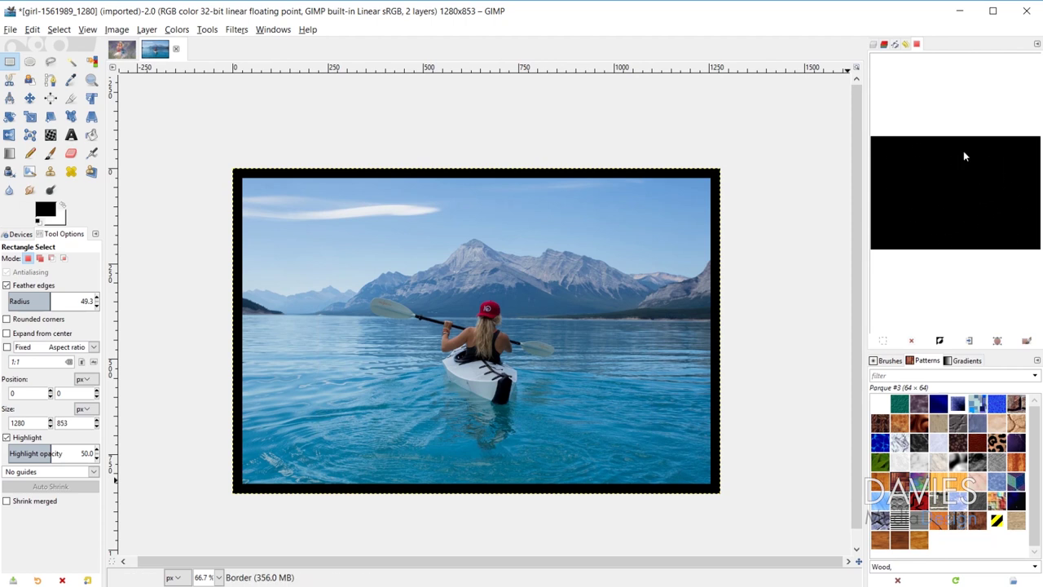
click(953, 201)
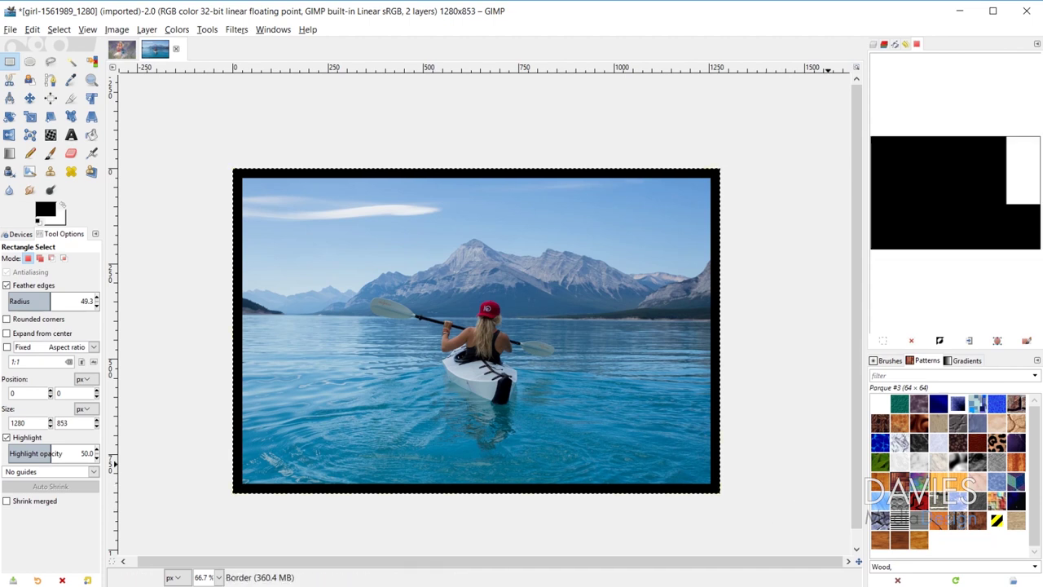
Step: Close the Selection Editor and show the layer list again
click(1036, 43)
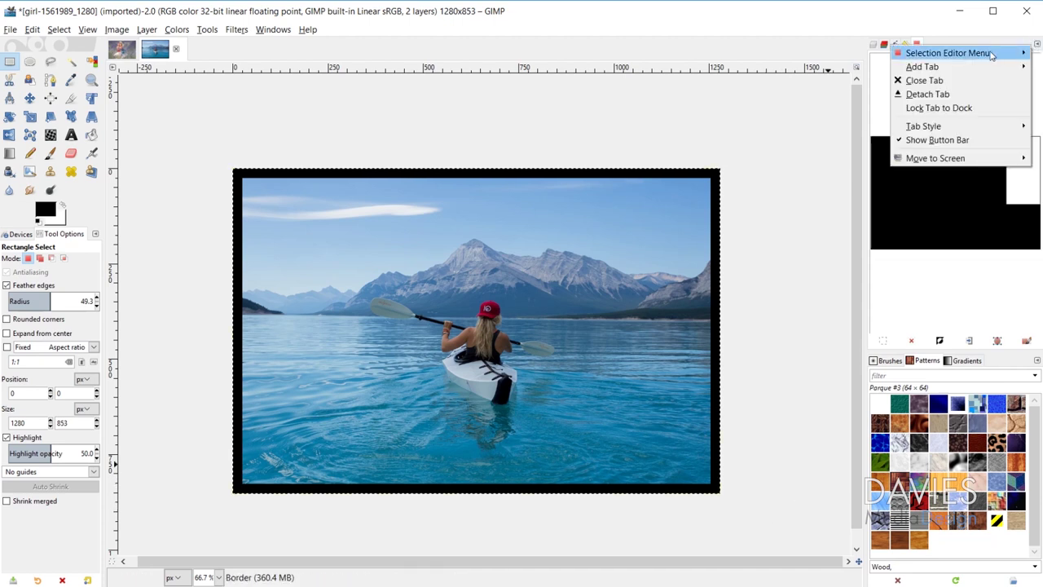
click(949, 82)
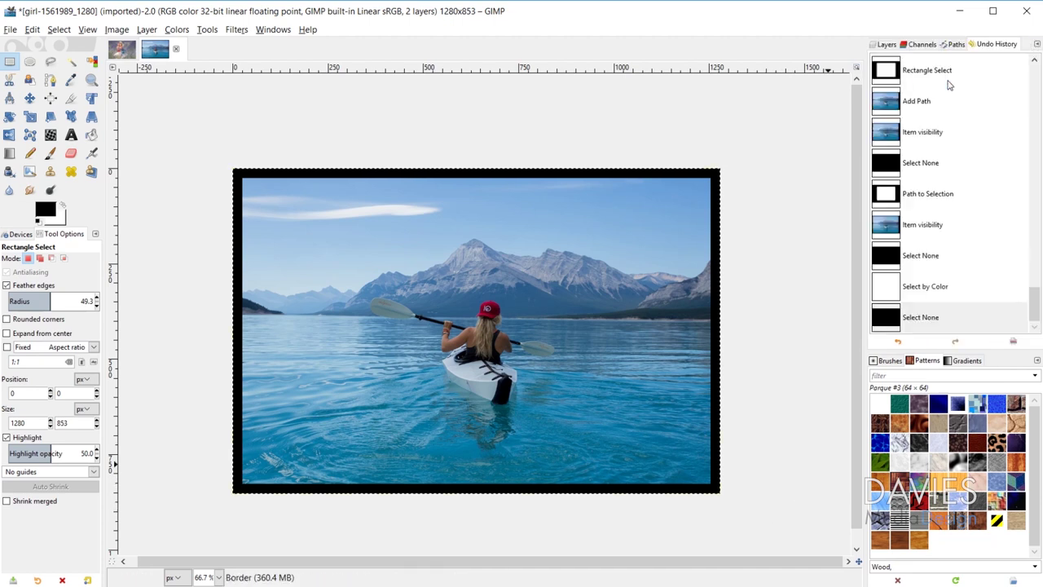
click(886, 44)
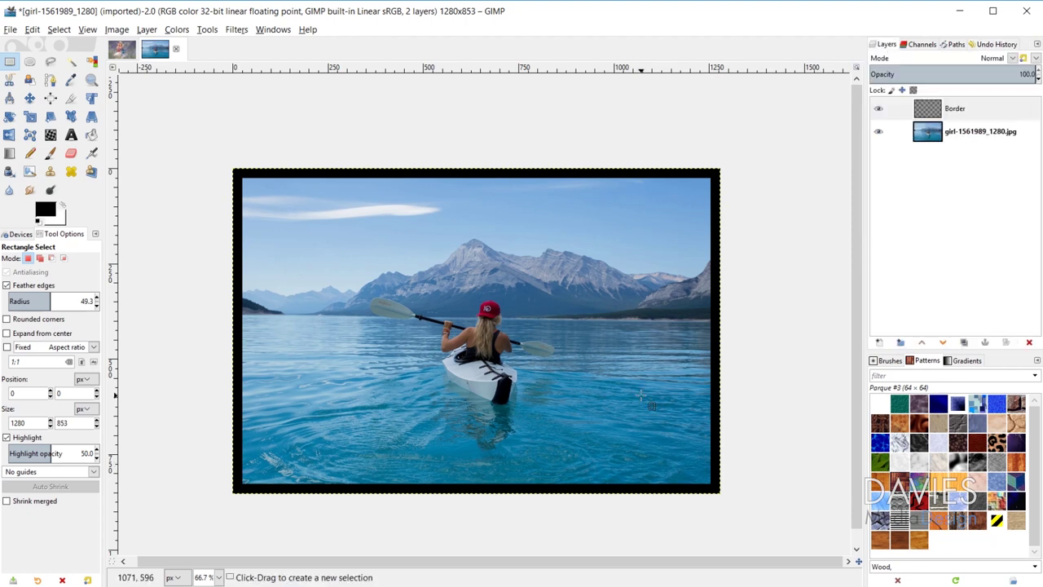